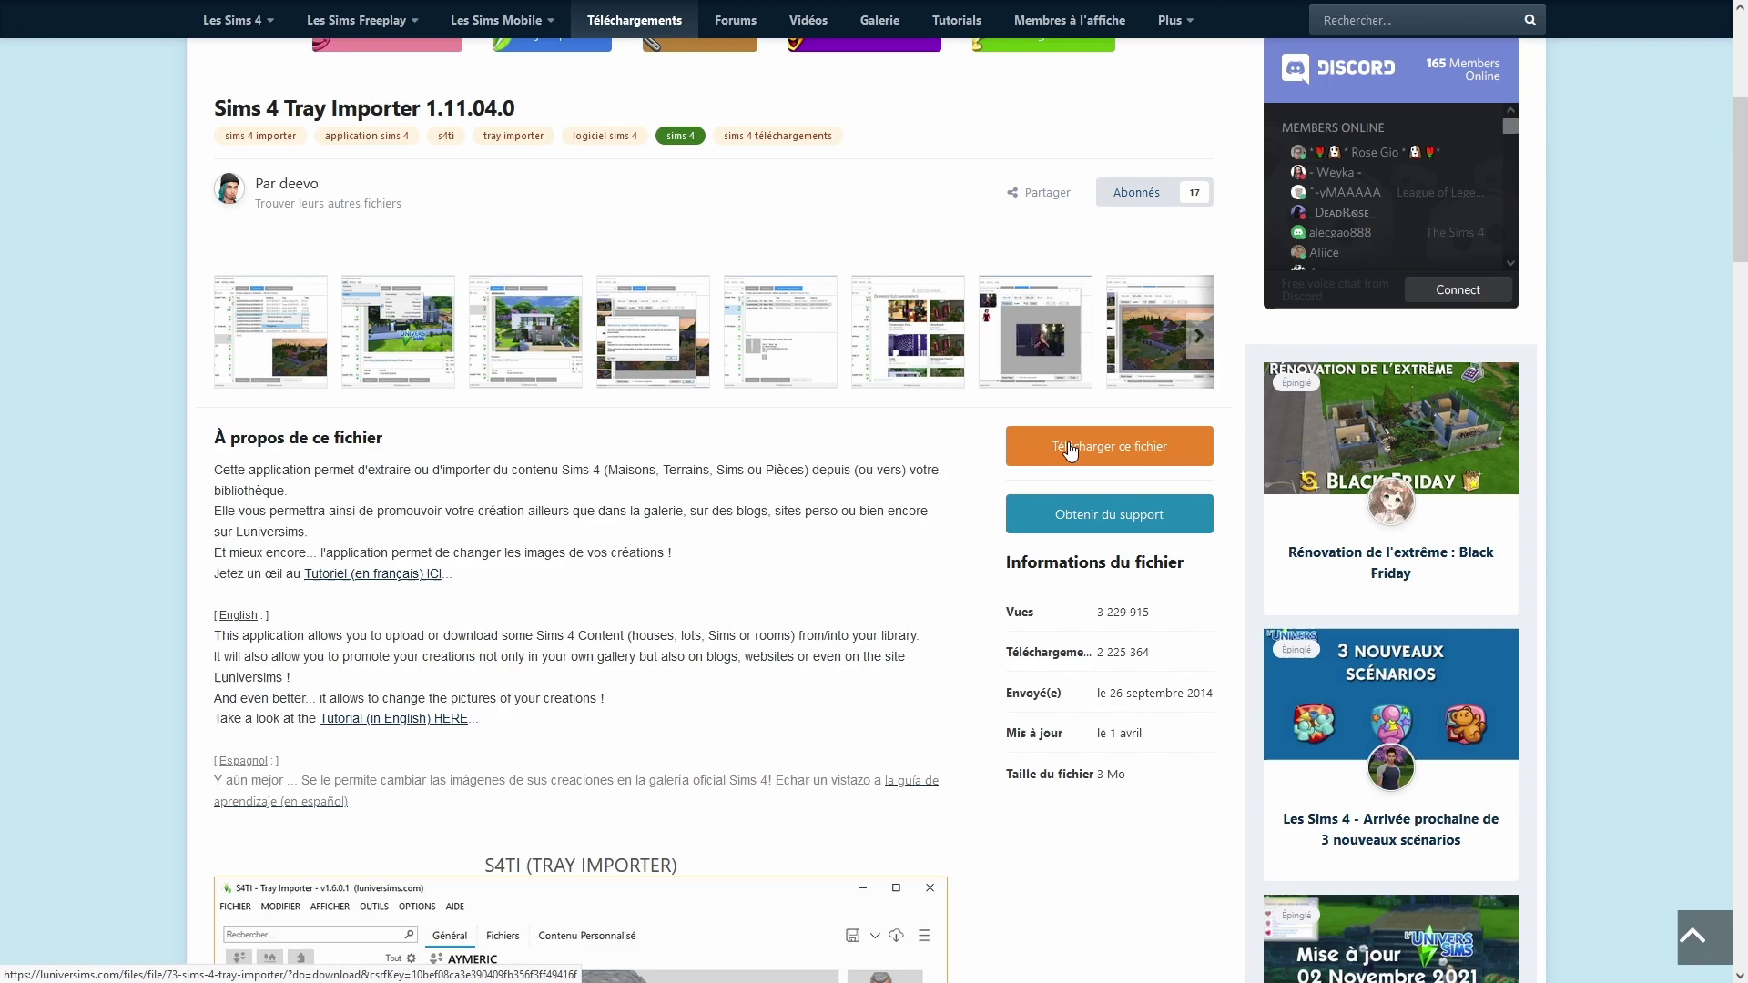
# - Download the S4TI_unified_inst_210401 installer zip and bring the Downloads folder into view
pyautogui.click(1098, 455)
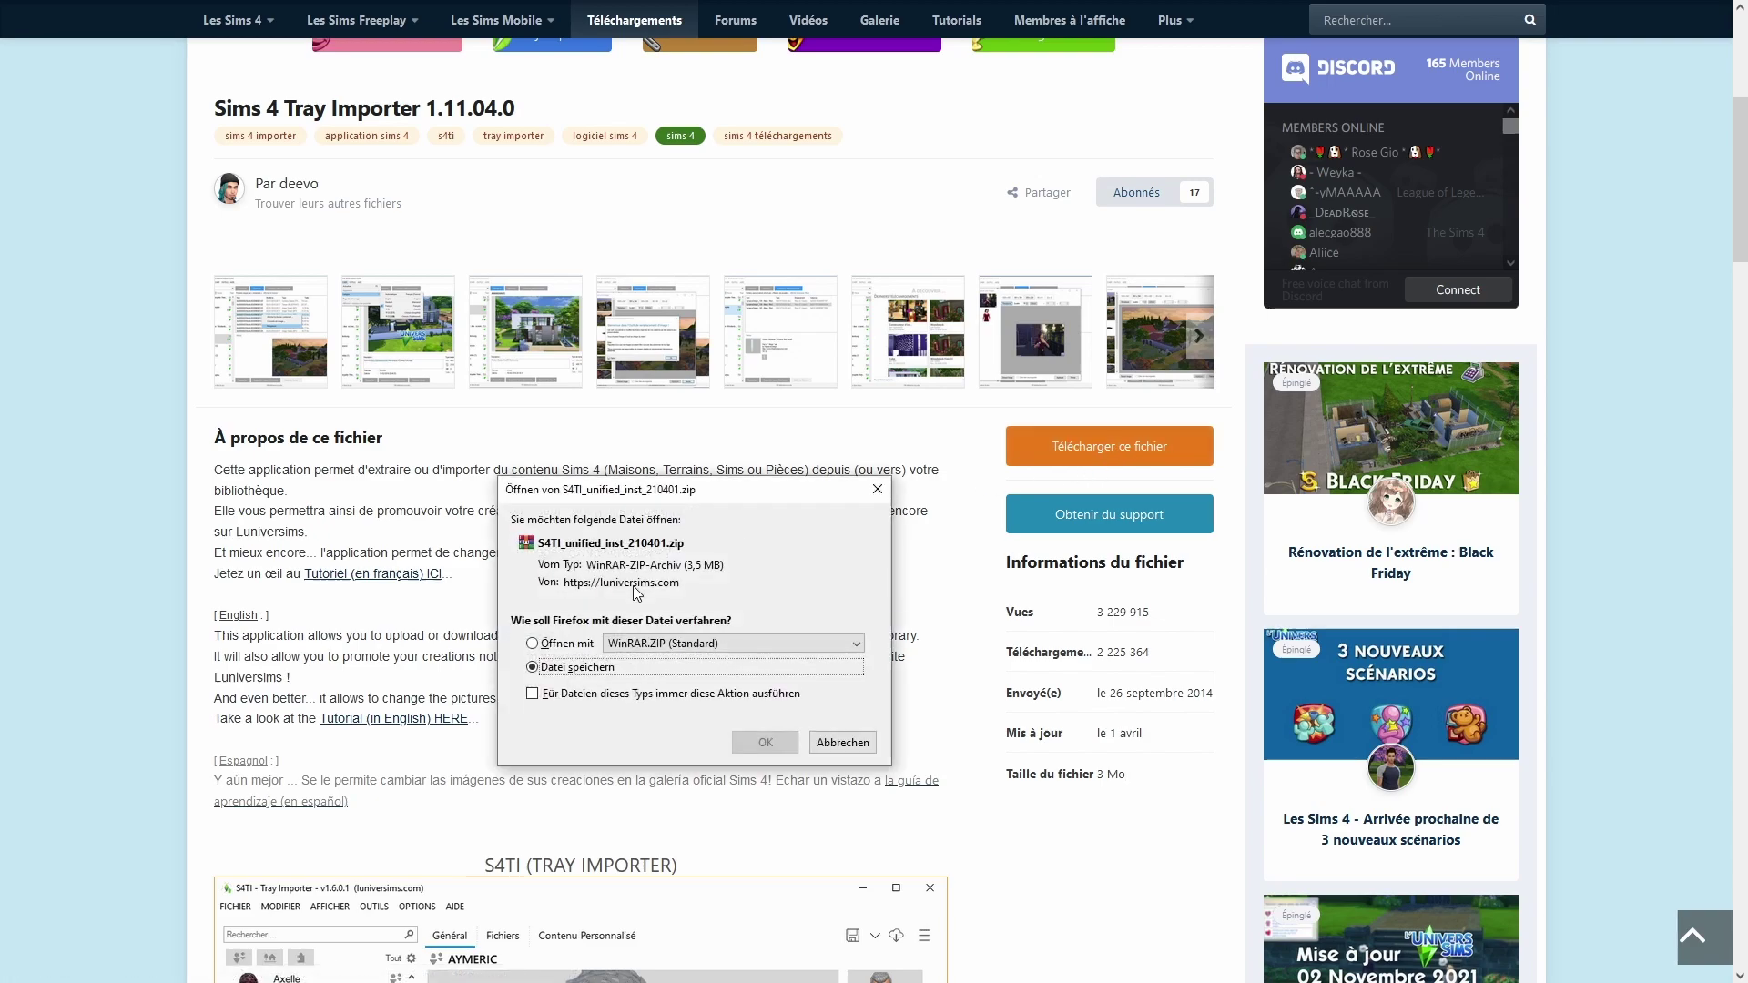
pyautogui.click(767, 739)
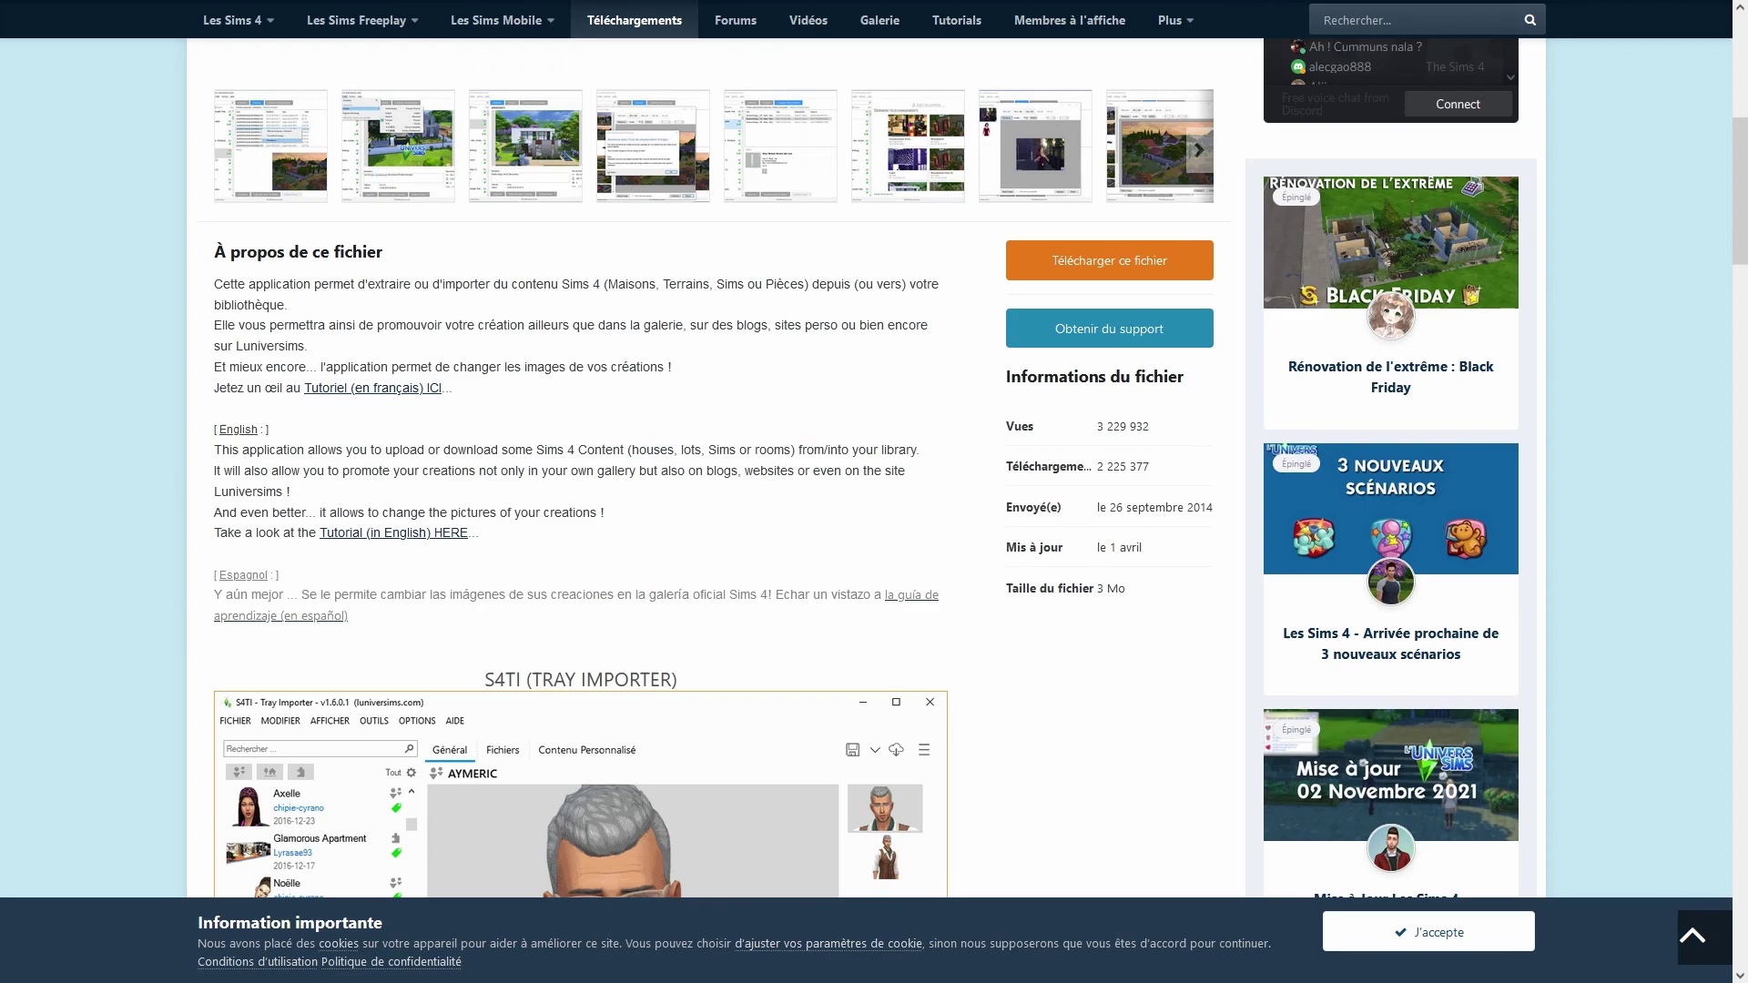
pyautogui.moveTo(898, 128); pyautogui.dragTo(711, 124)
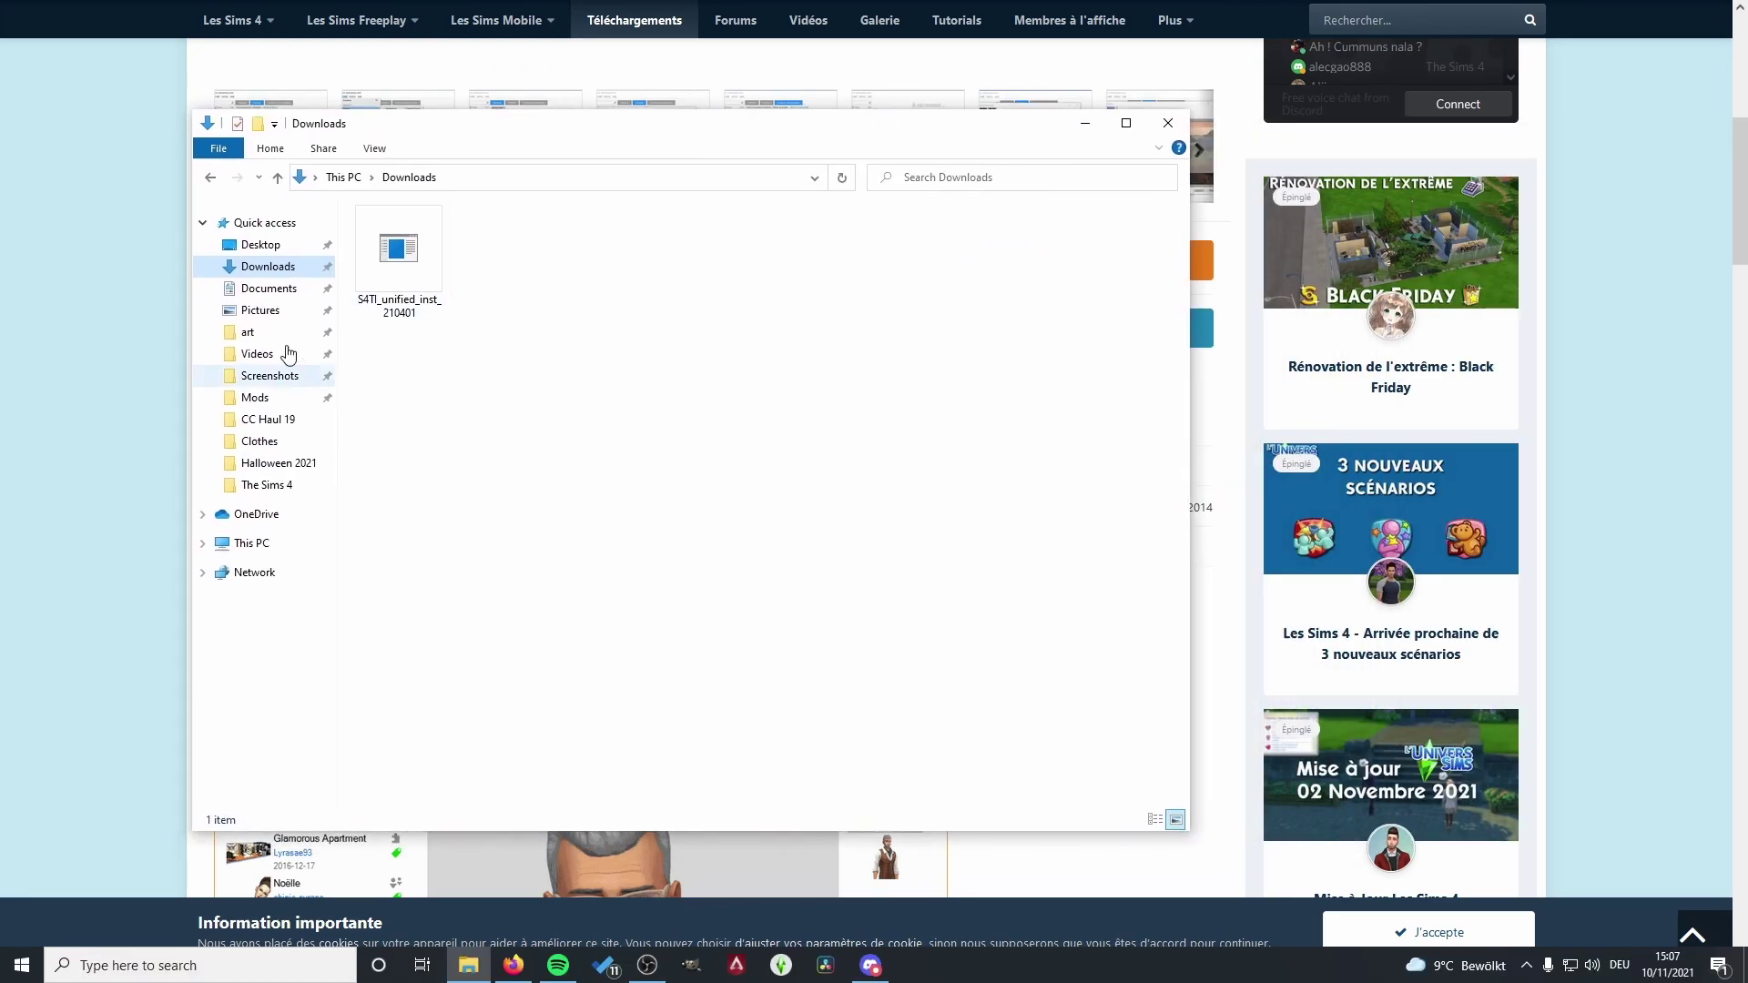
# - Open the S4TI_unified_inst_210401 archive in WinRAR and launch the installer inside
pyautogui.doubleClick(411, 271)
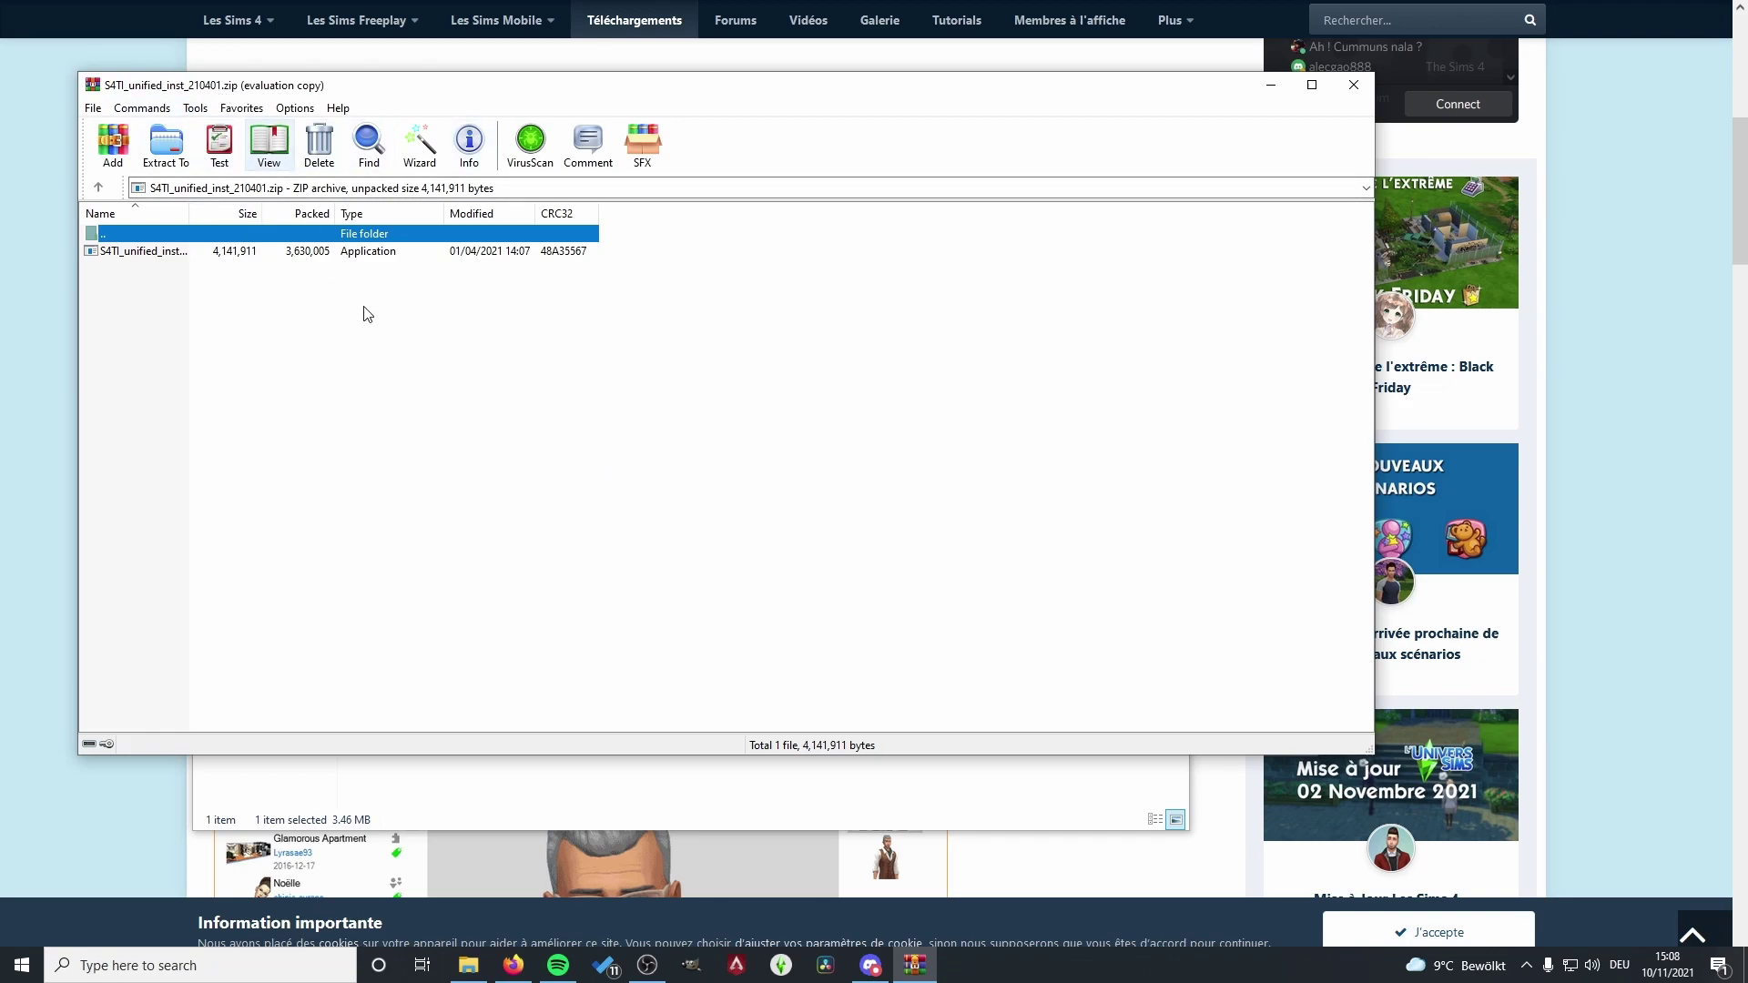
pyautogui.click(156, 255)
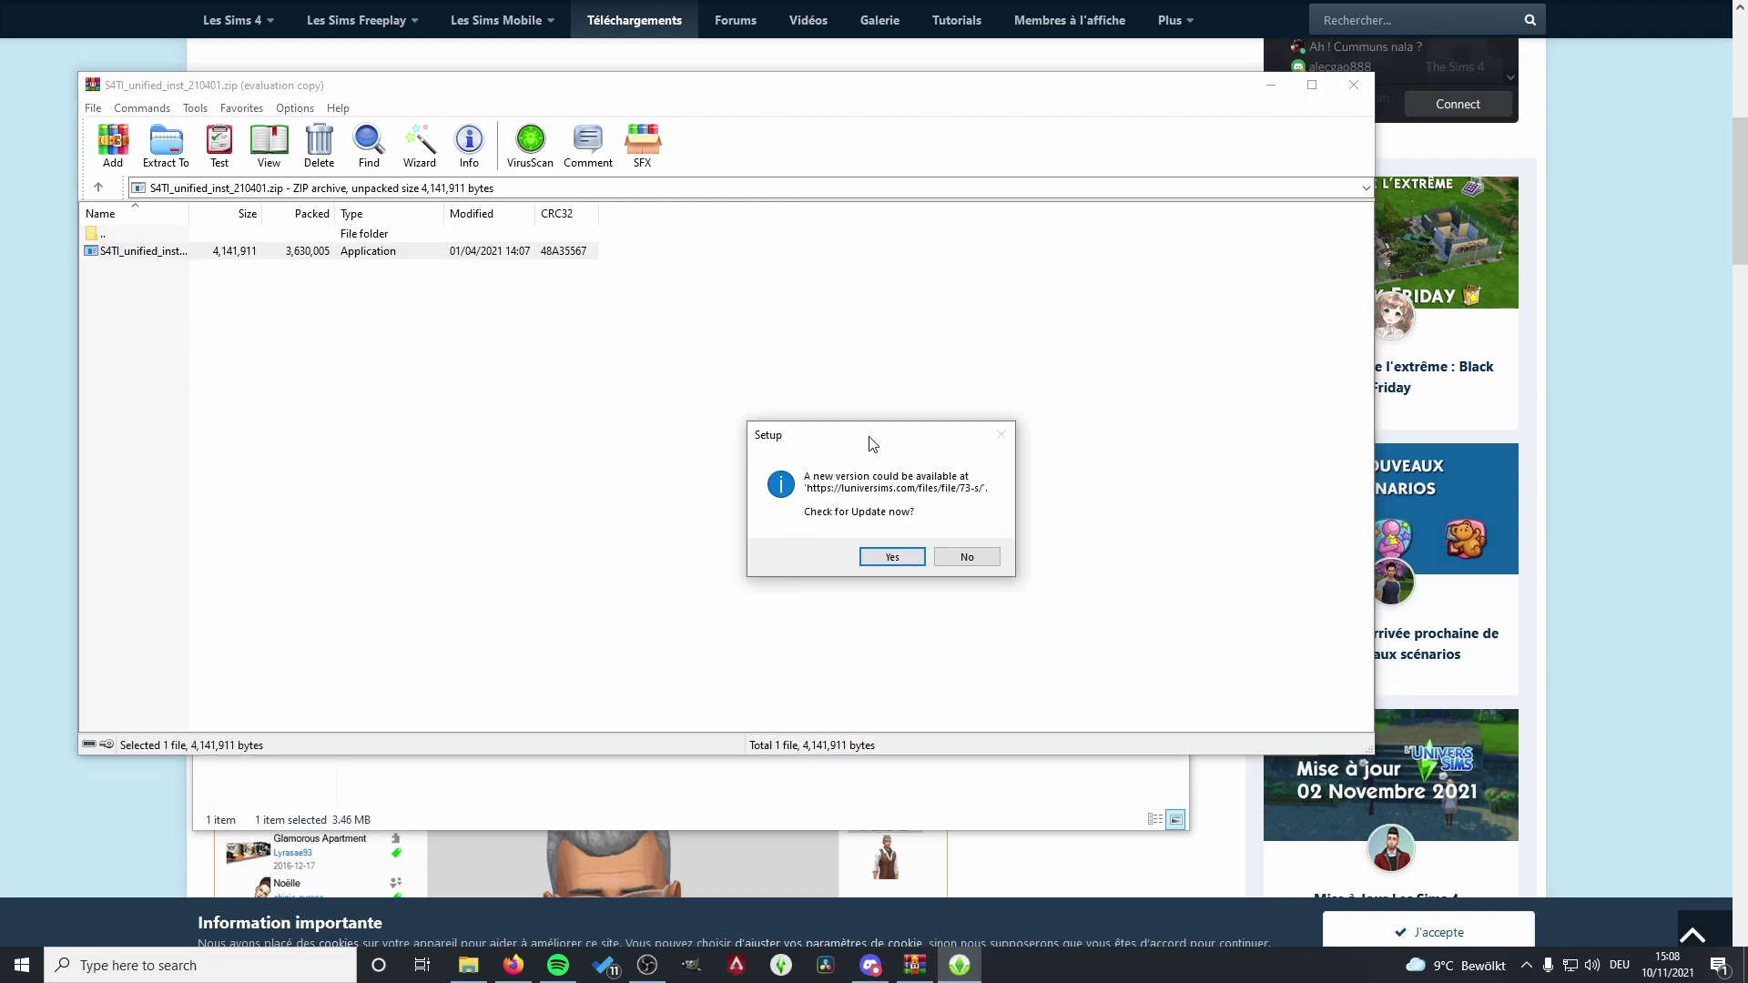
# - Install Tray Importer 1.11.4.0 with default folders and no desktop shortcut, then launch it
pyautogui.click(832, 488)
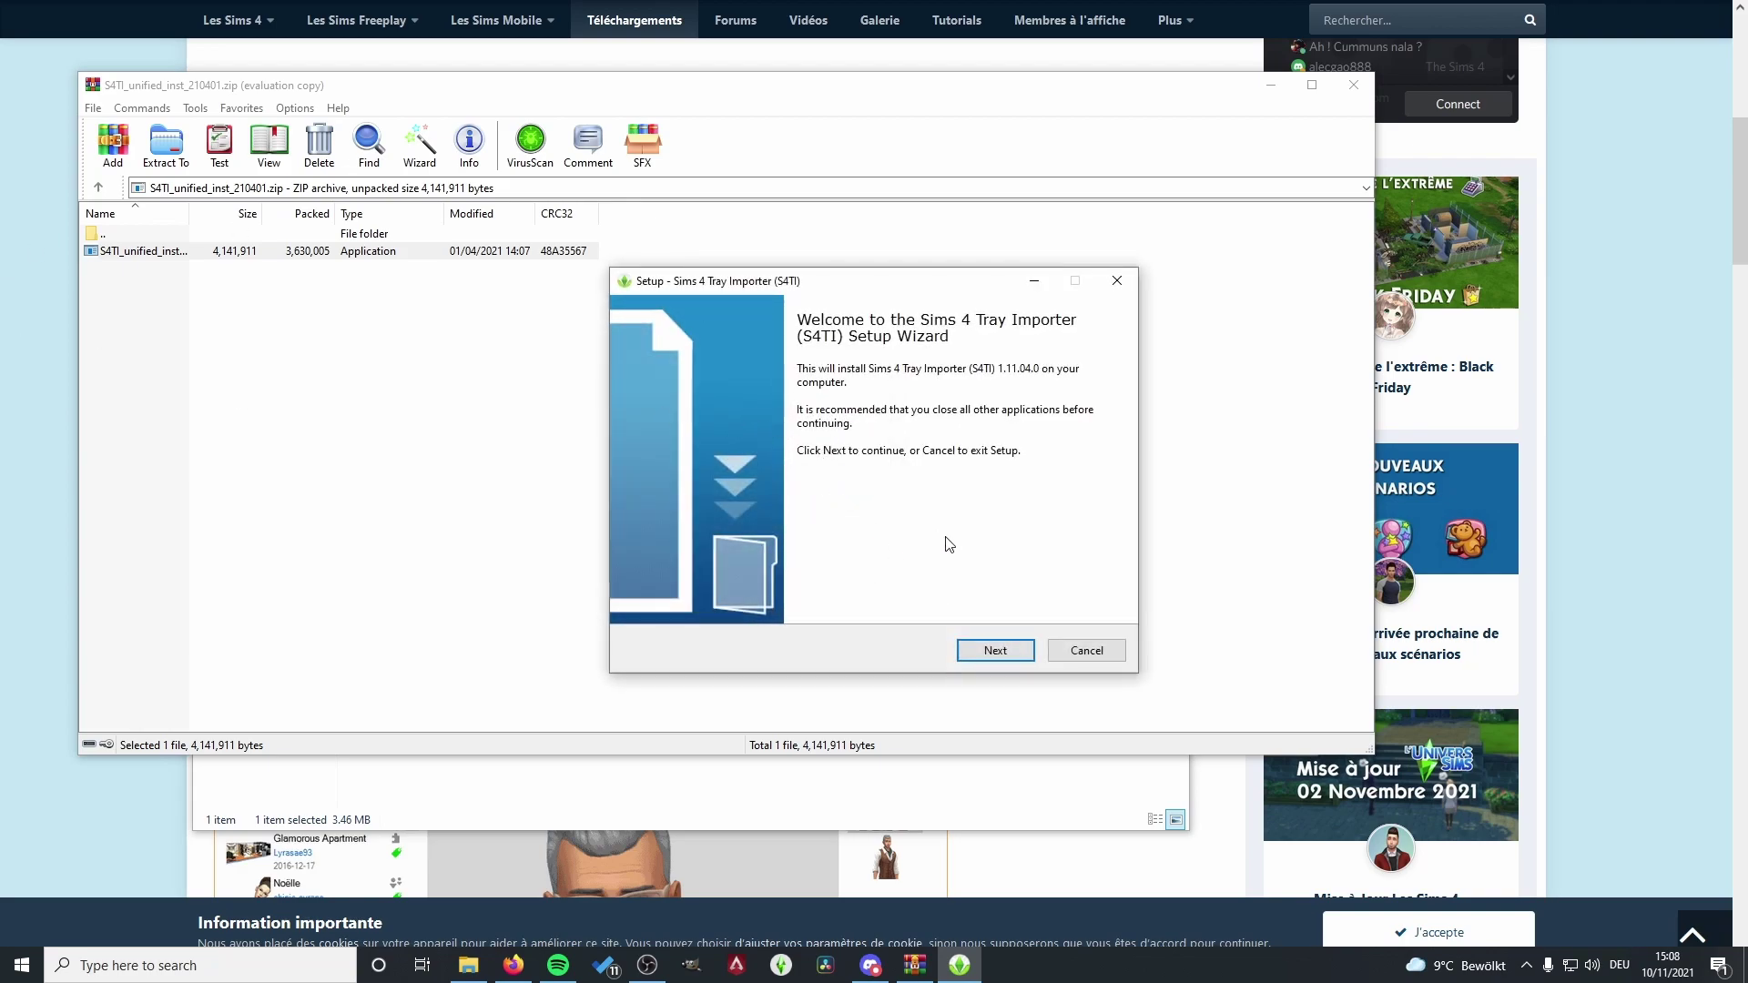
pyautogui.click(998, 654)
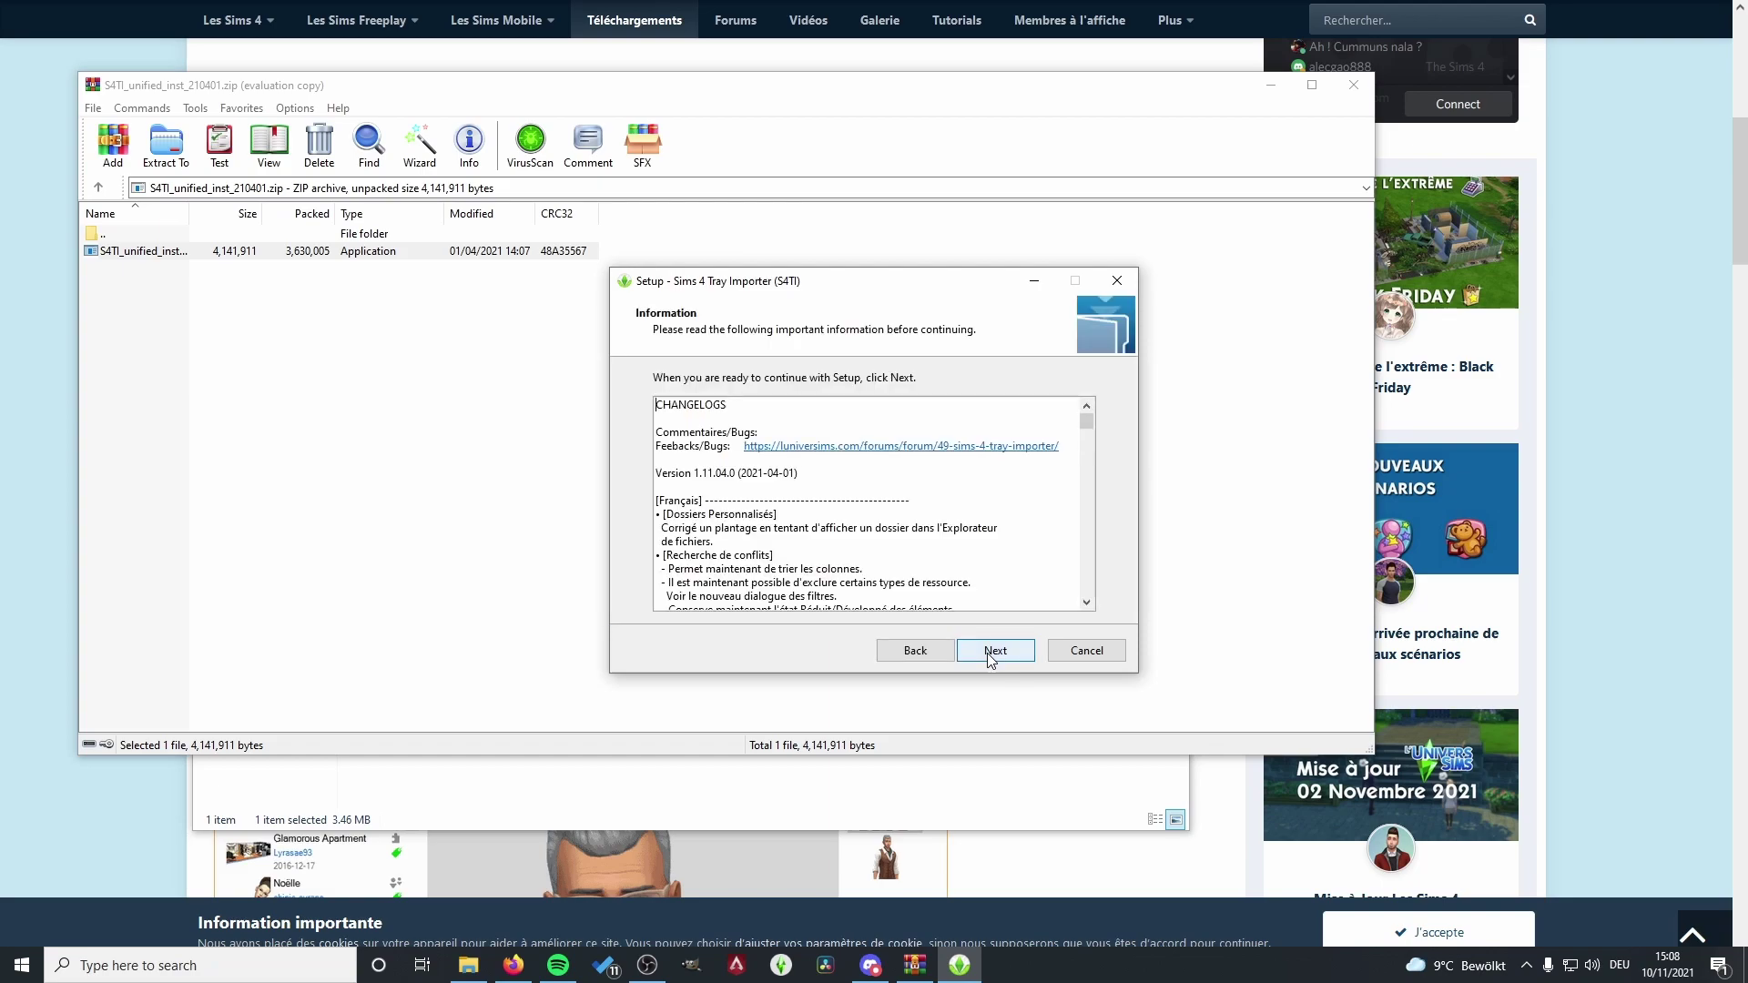
pyautogui.click(998, 651)
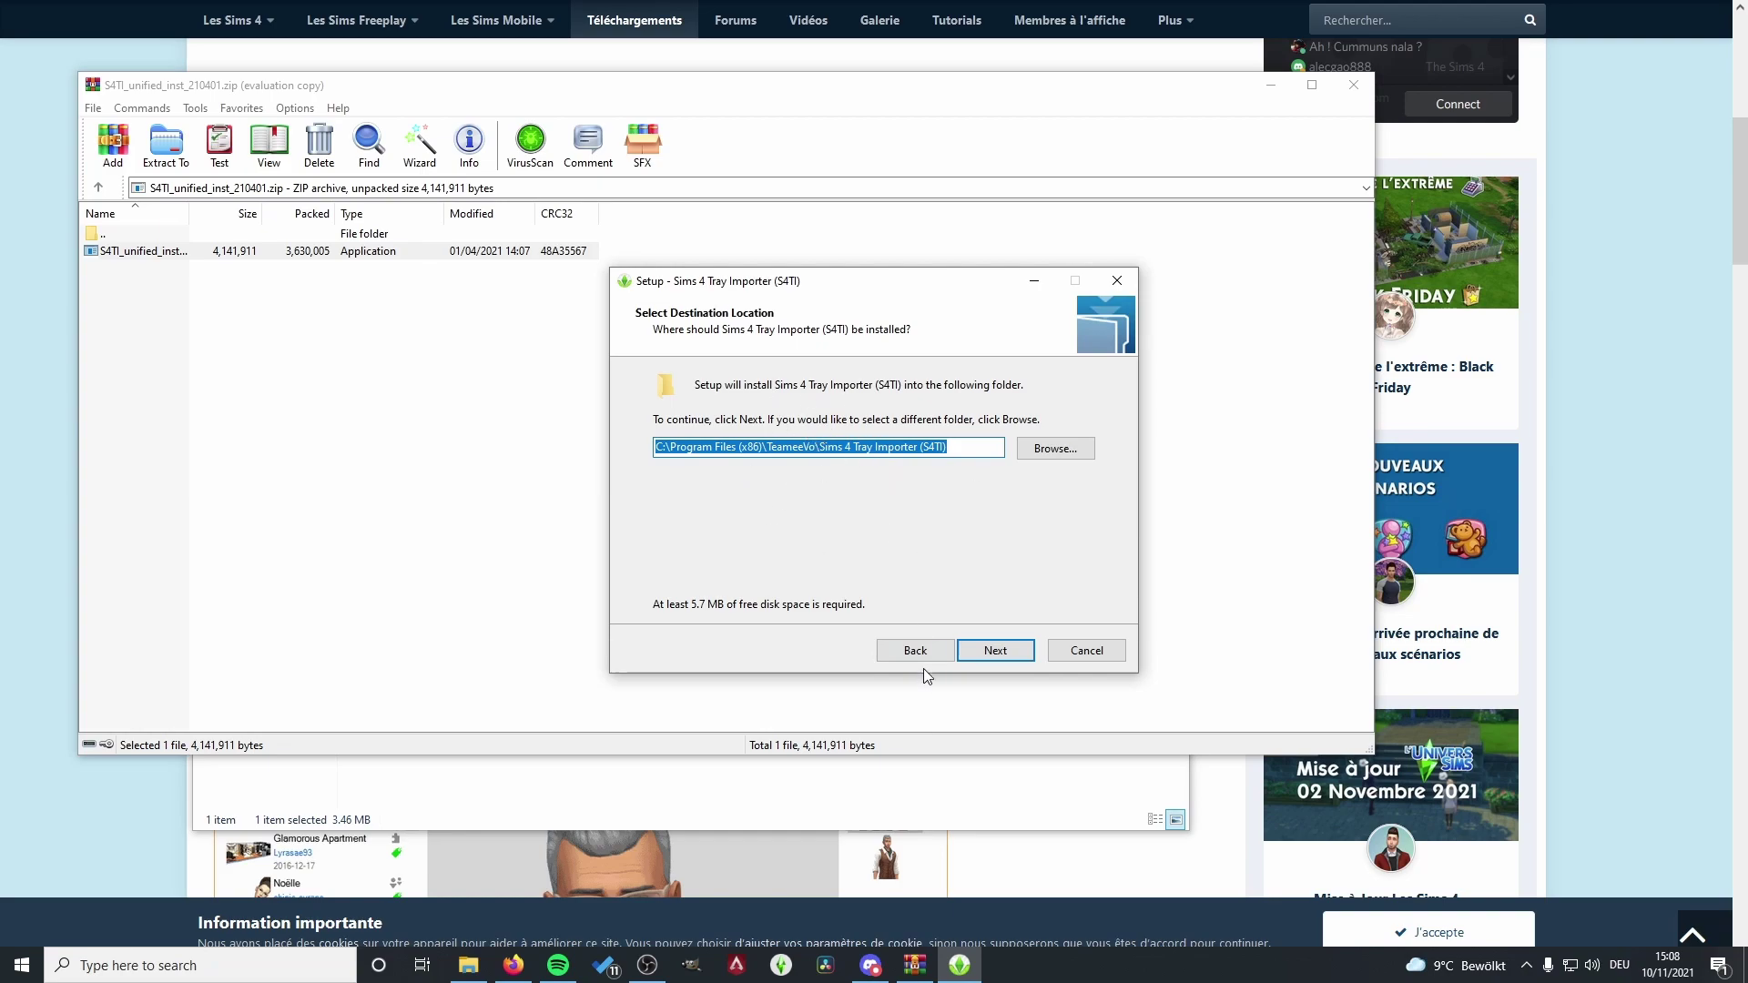
pyautogui.click(994, 652)
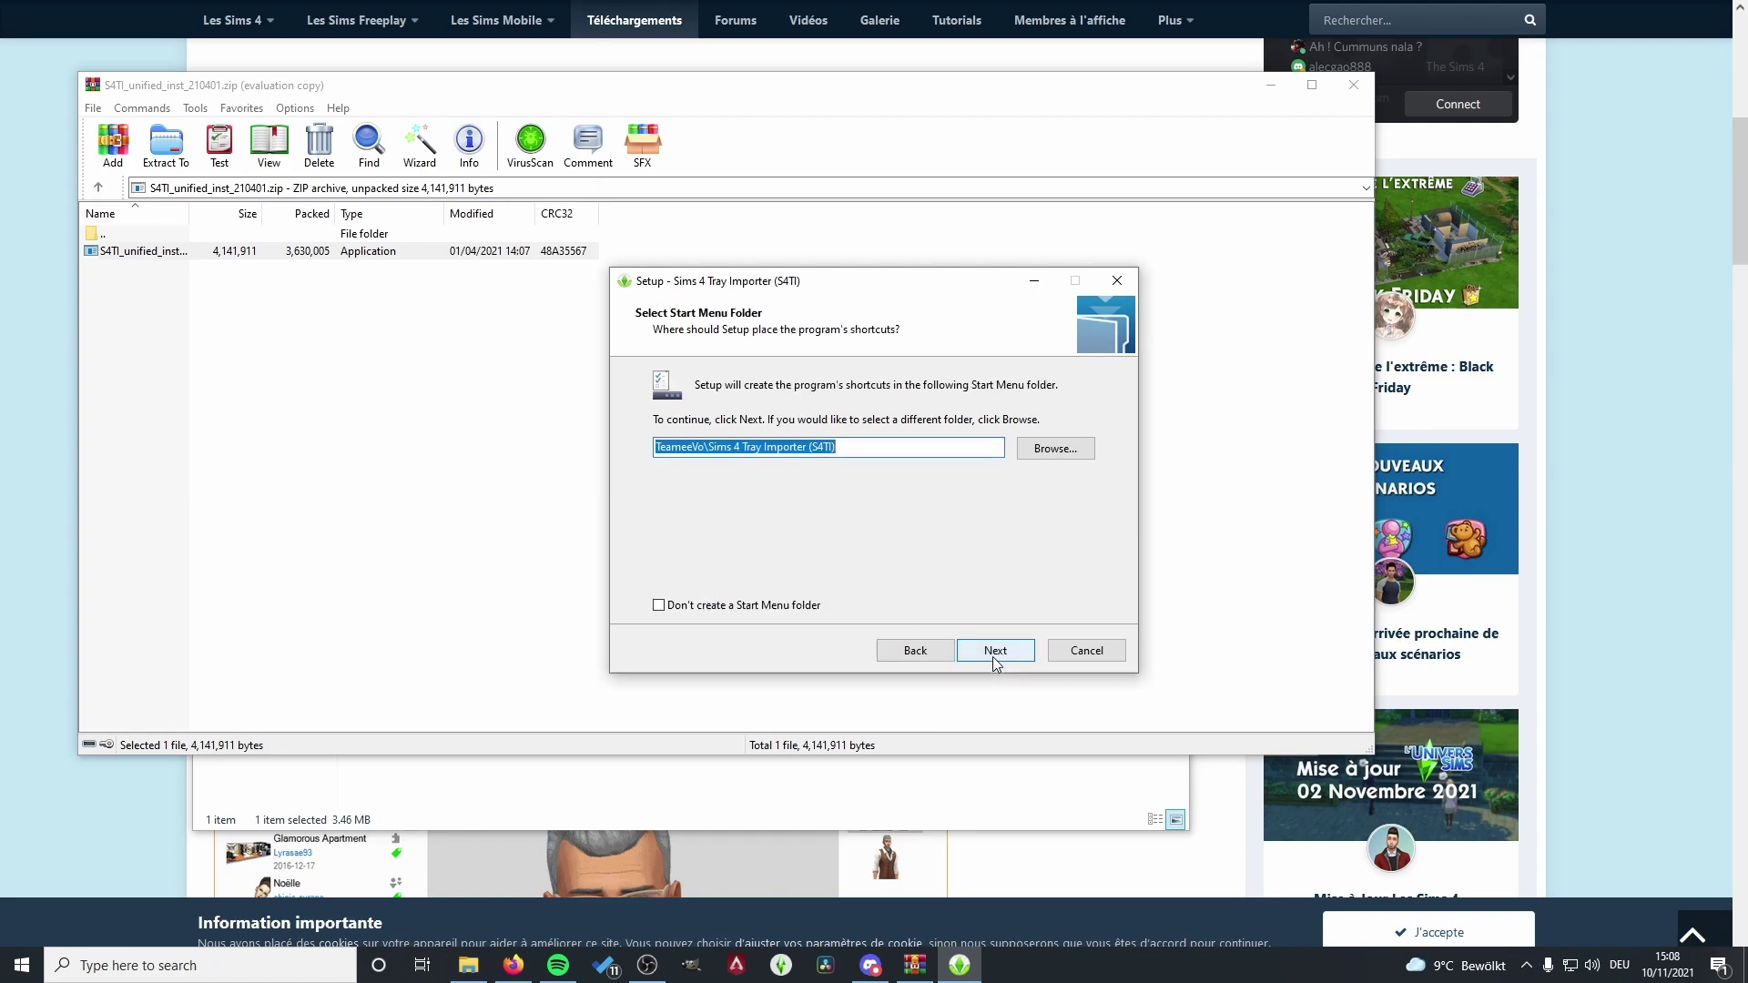
pyautogui.click(995, 658)
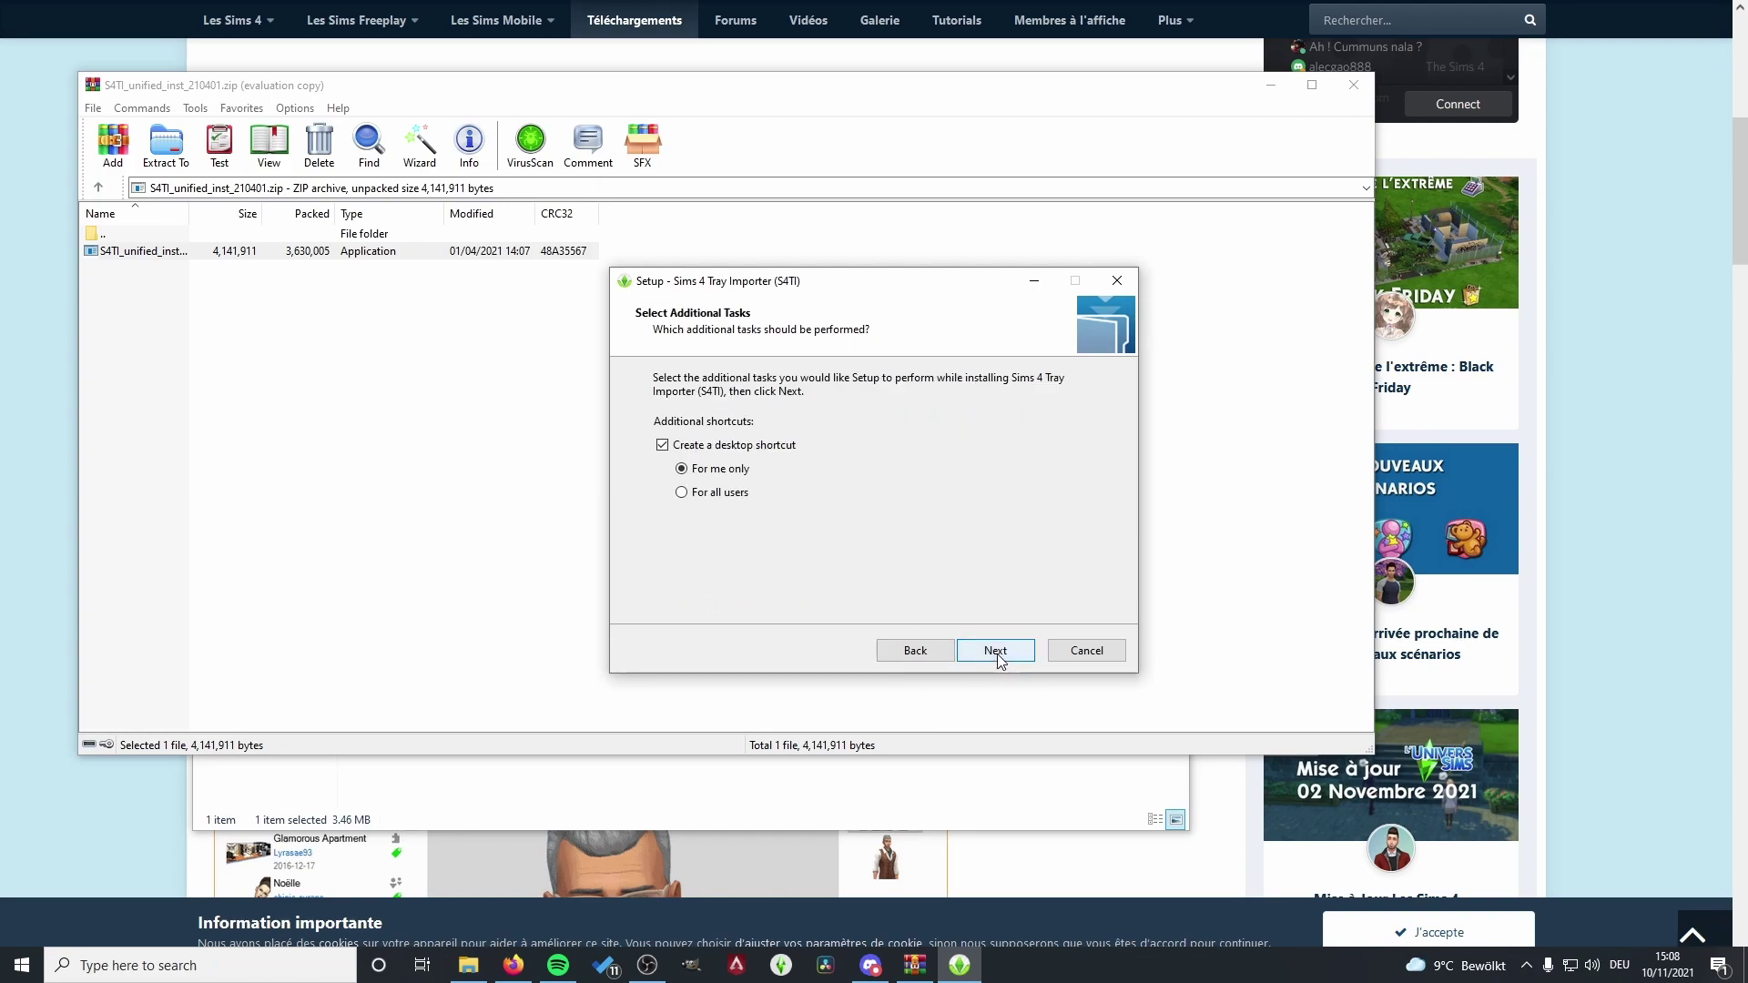
pyautogui.click(725, 449)
pyautogui.click(1006, 658)
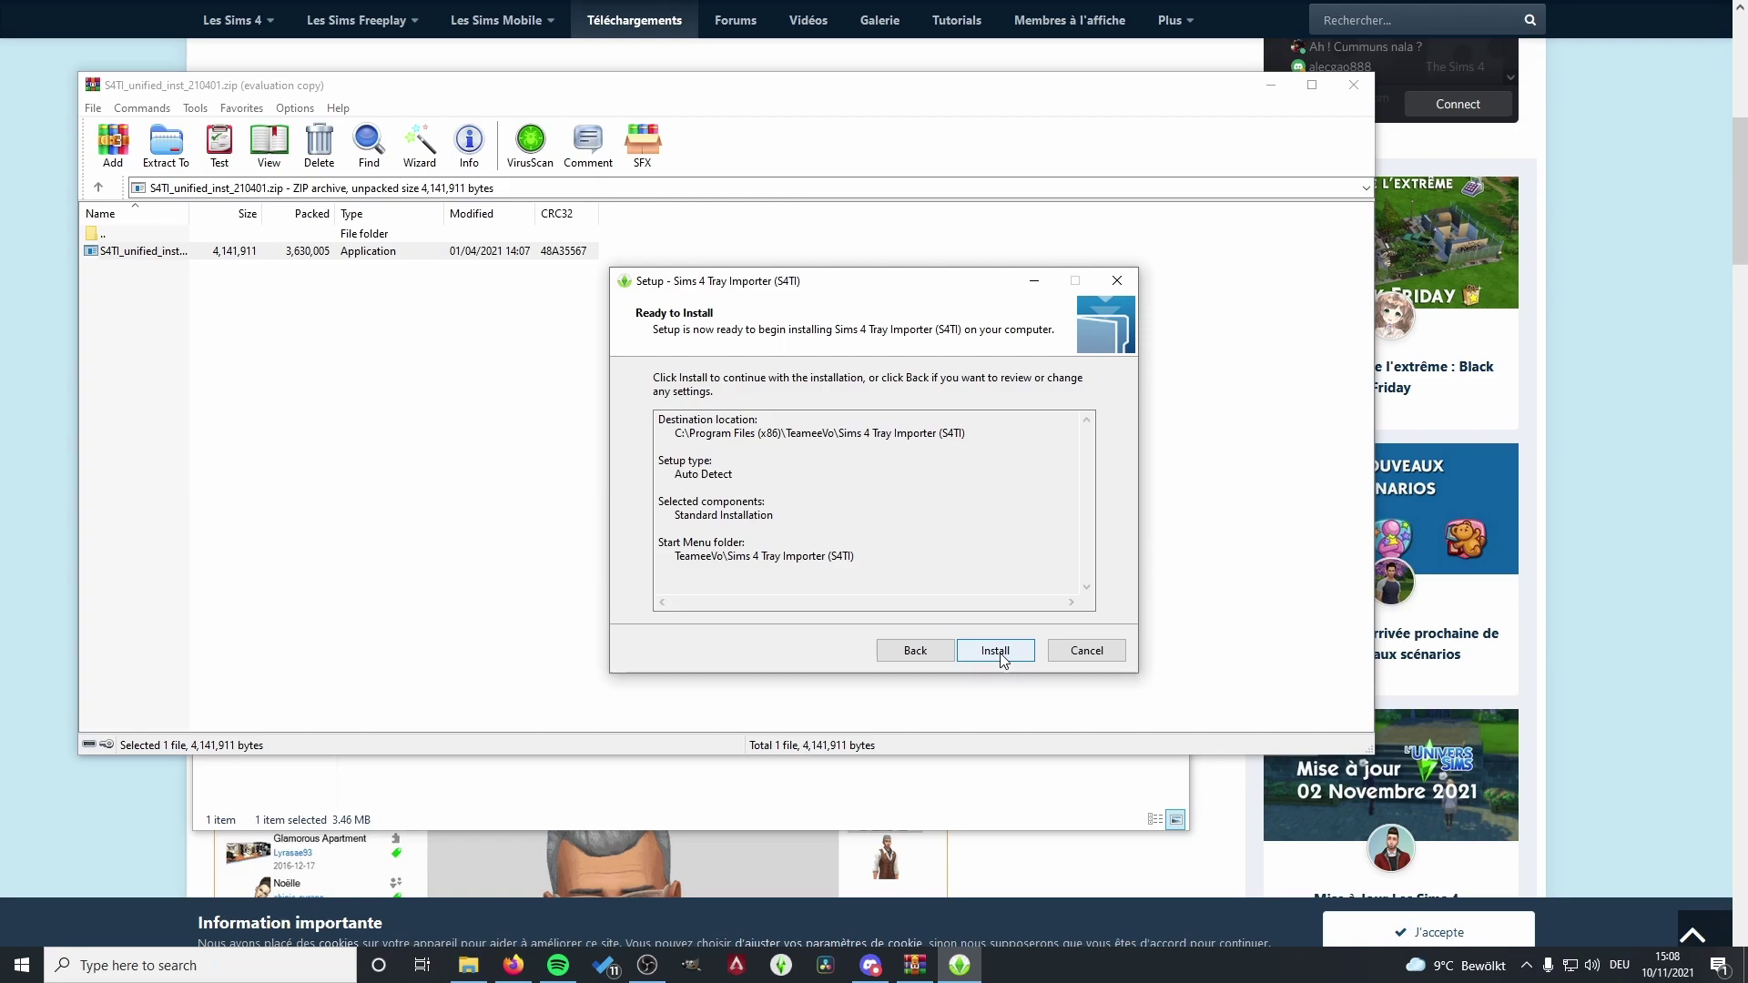
pyautogui.click(1001, 657)
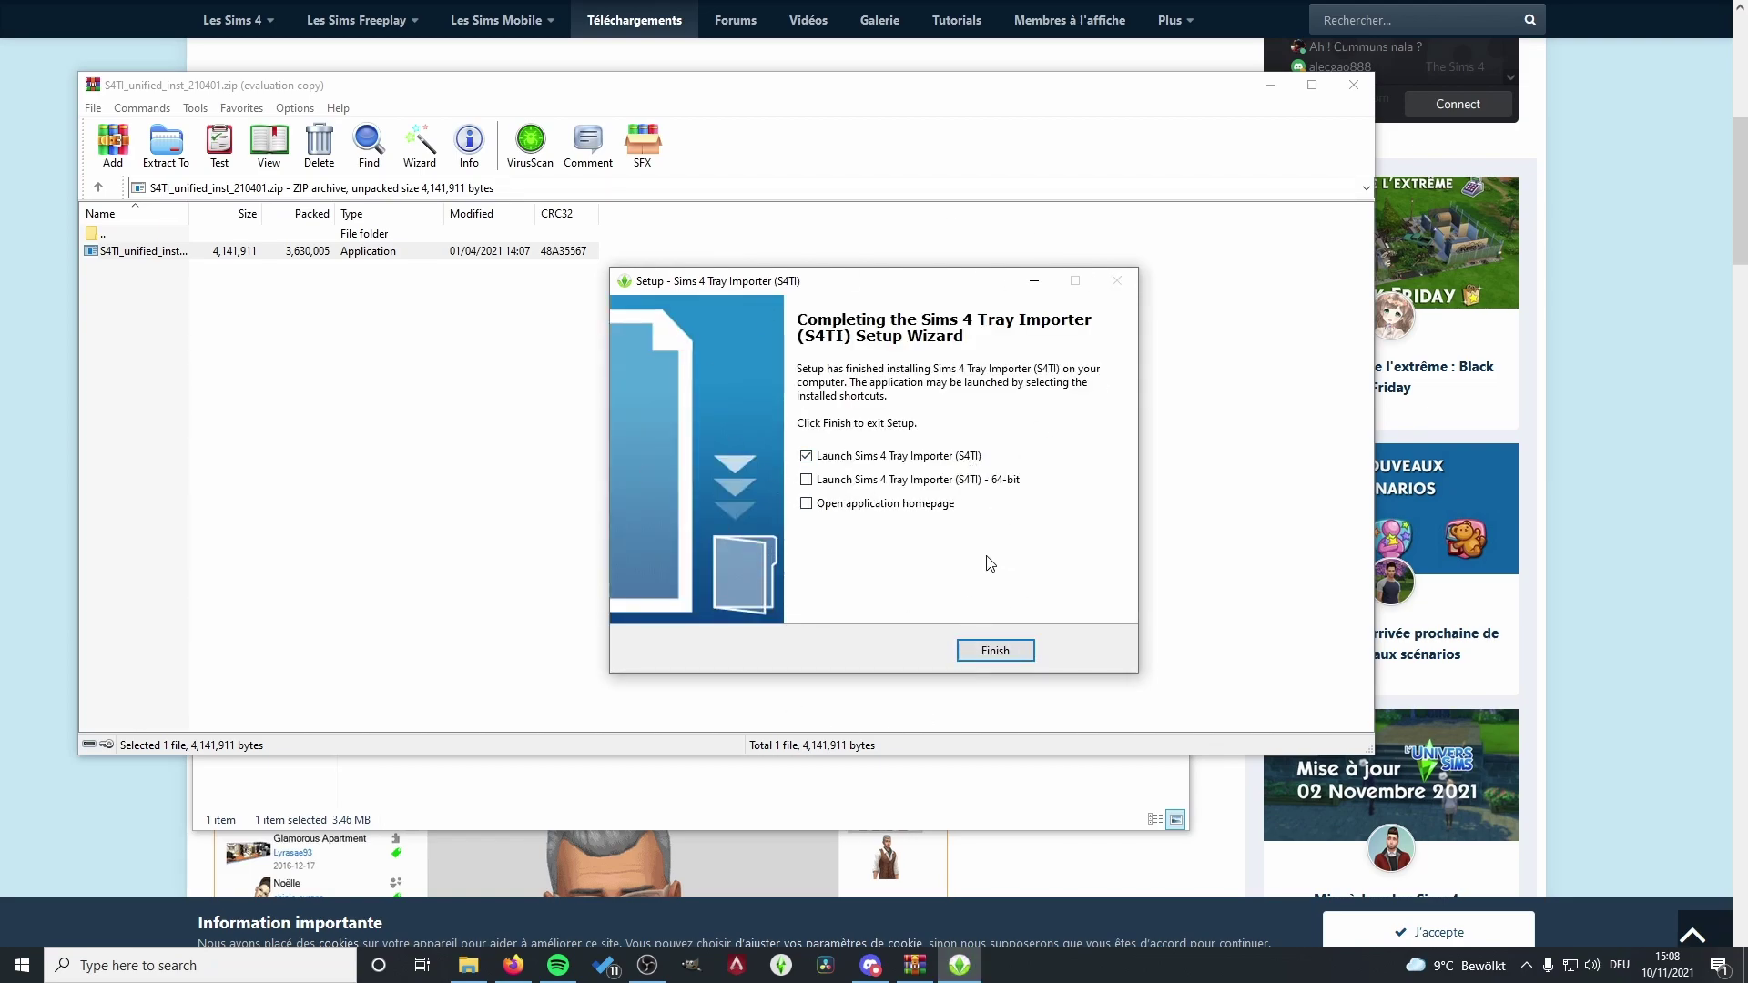
pyautogui.click(998, 655)
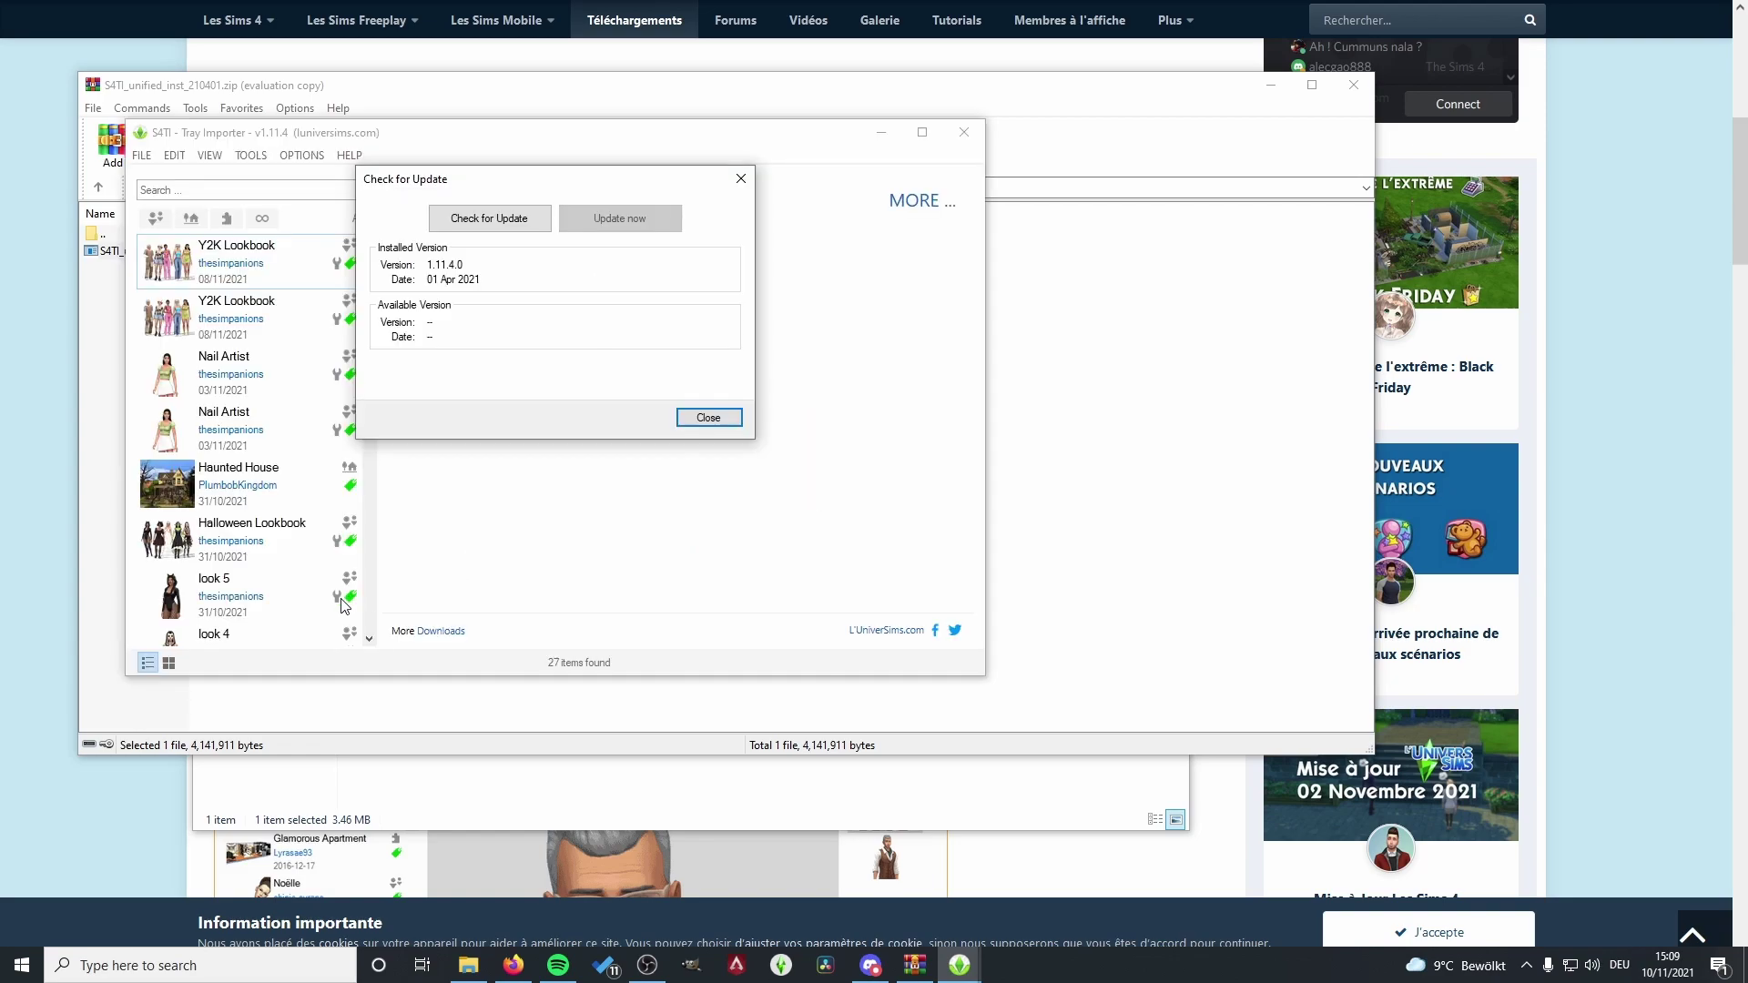
# - Close the update check window and select the Y2K Lookbook tray entry
pyautogui.click(716, 420)
pyautogui.scroll(-5, 741, 364)
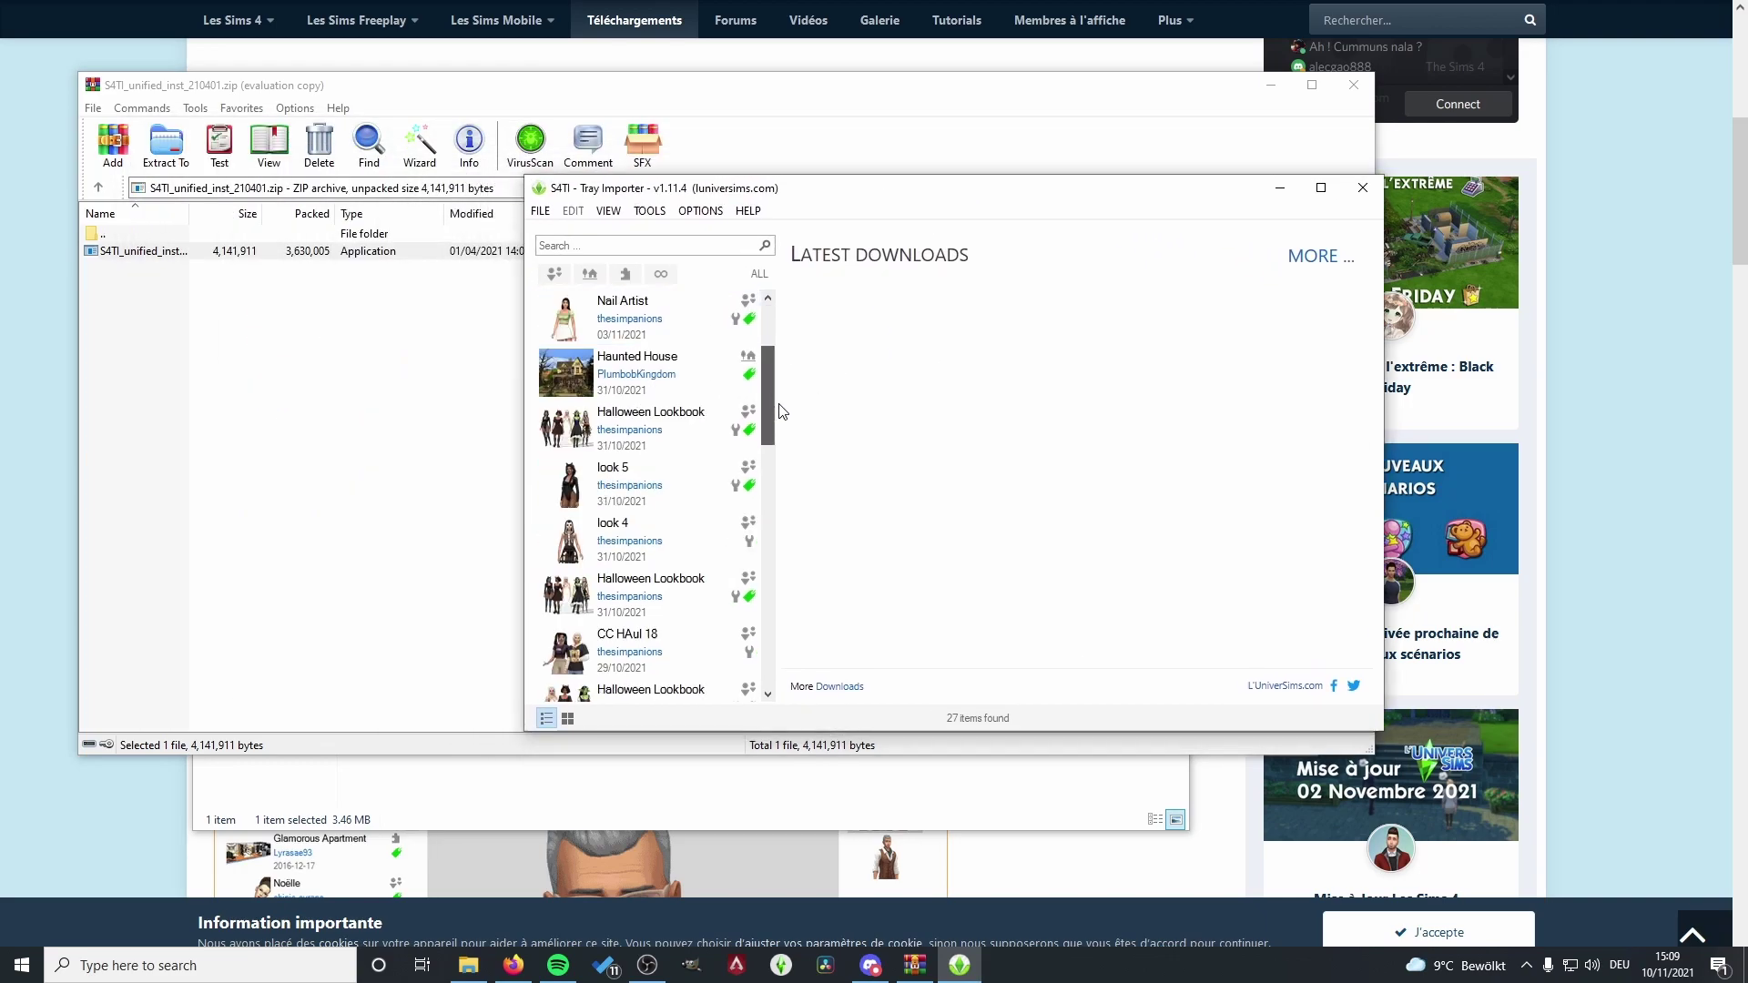
pyautogui.scroll(5, 741, 340)
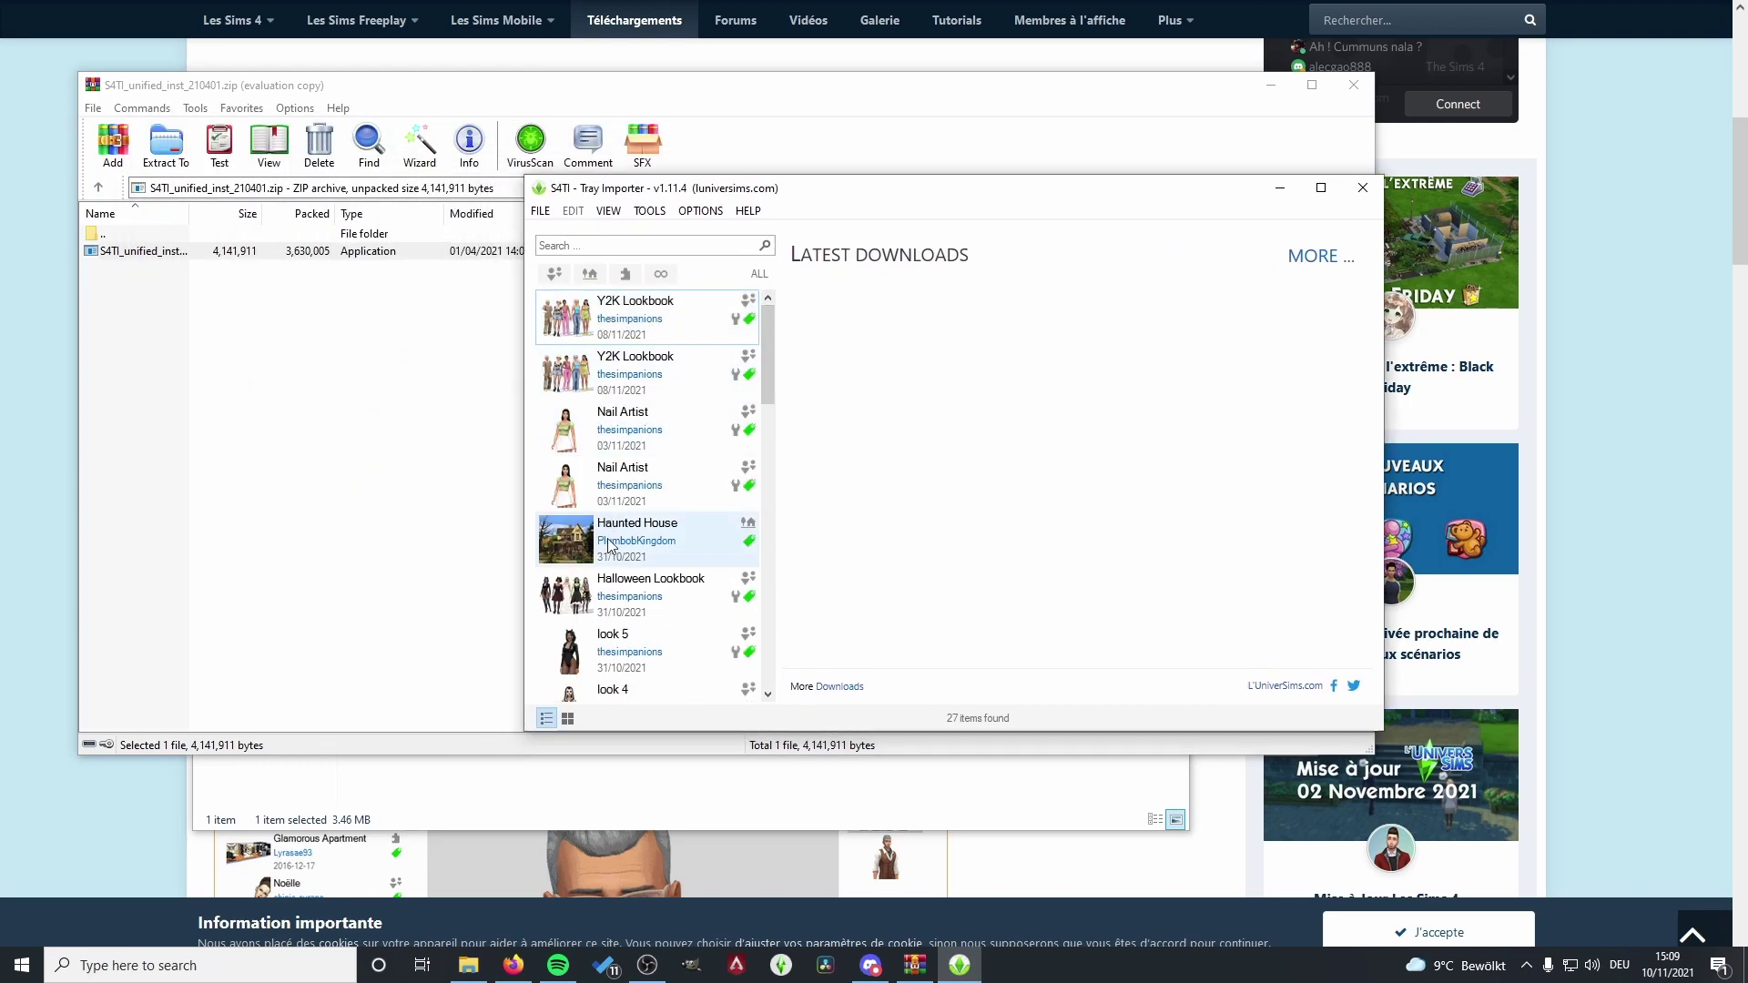
pyautogui.scroll(-10, 664, 582)
pyautogui.scroll(10, 656, 647)
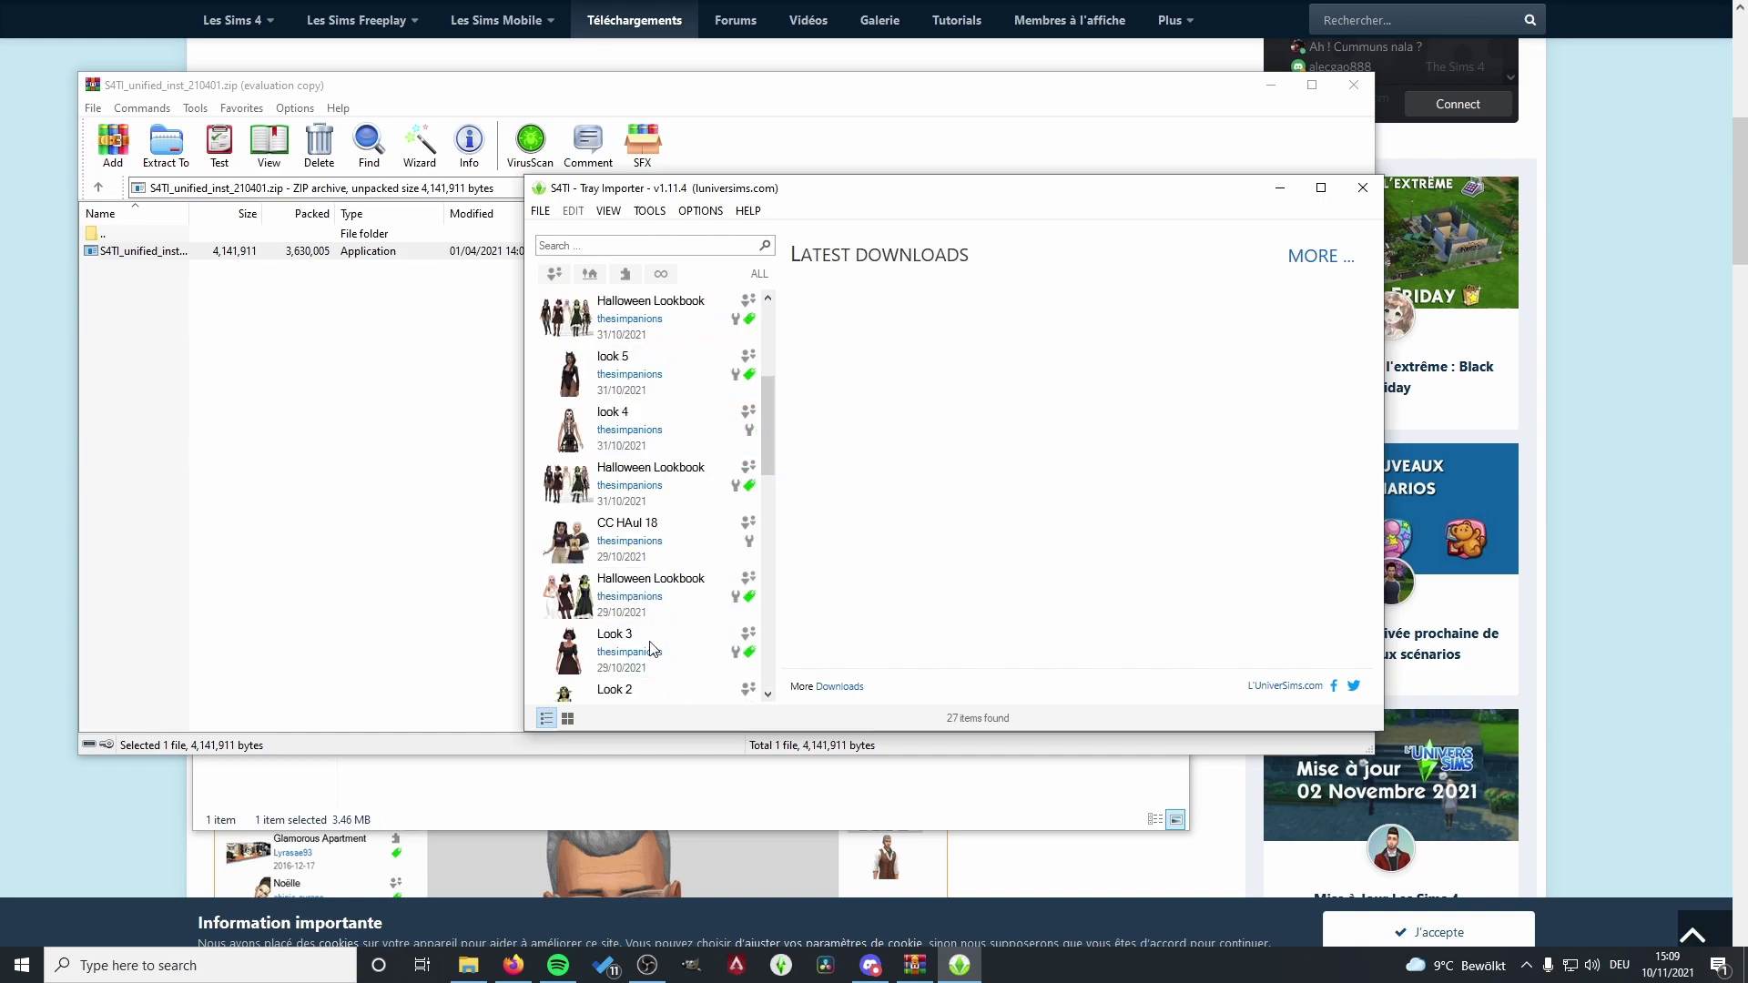
pyautogui.click(648, 329)
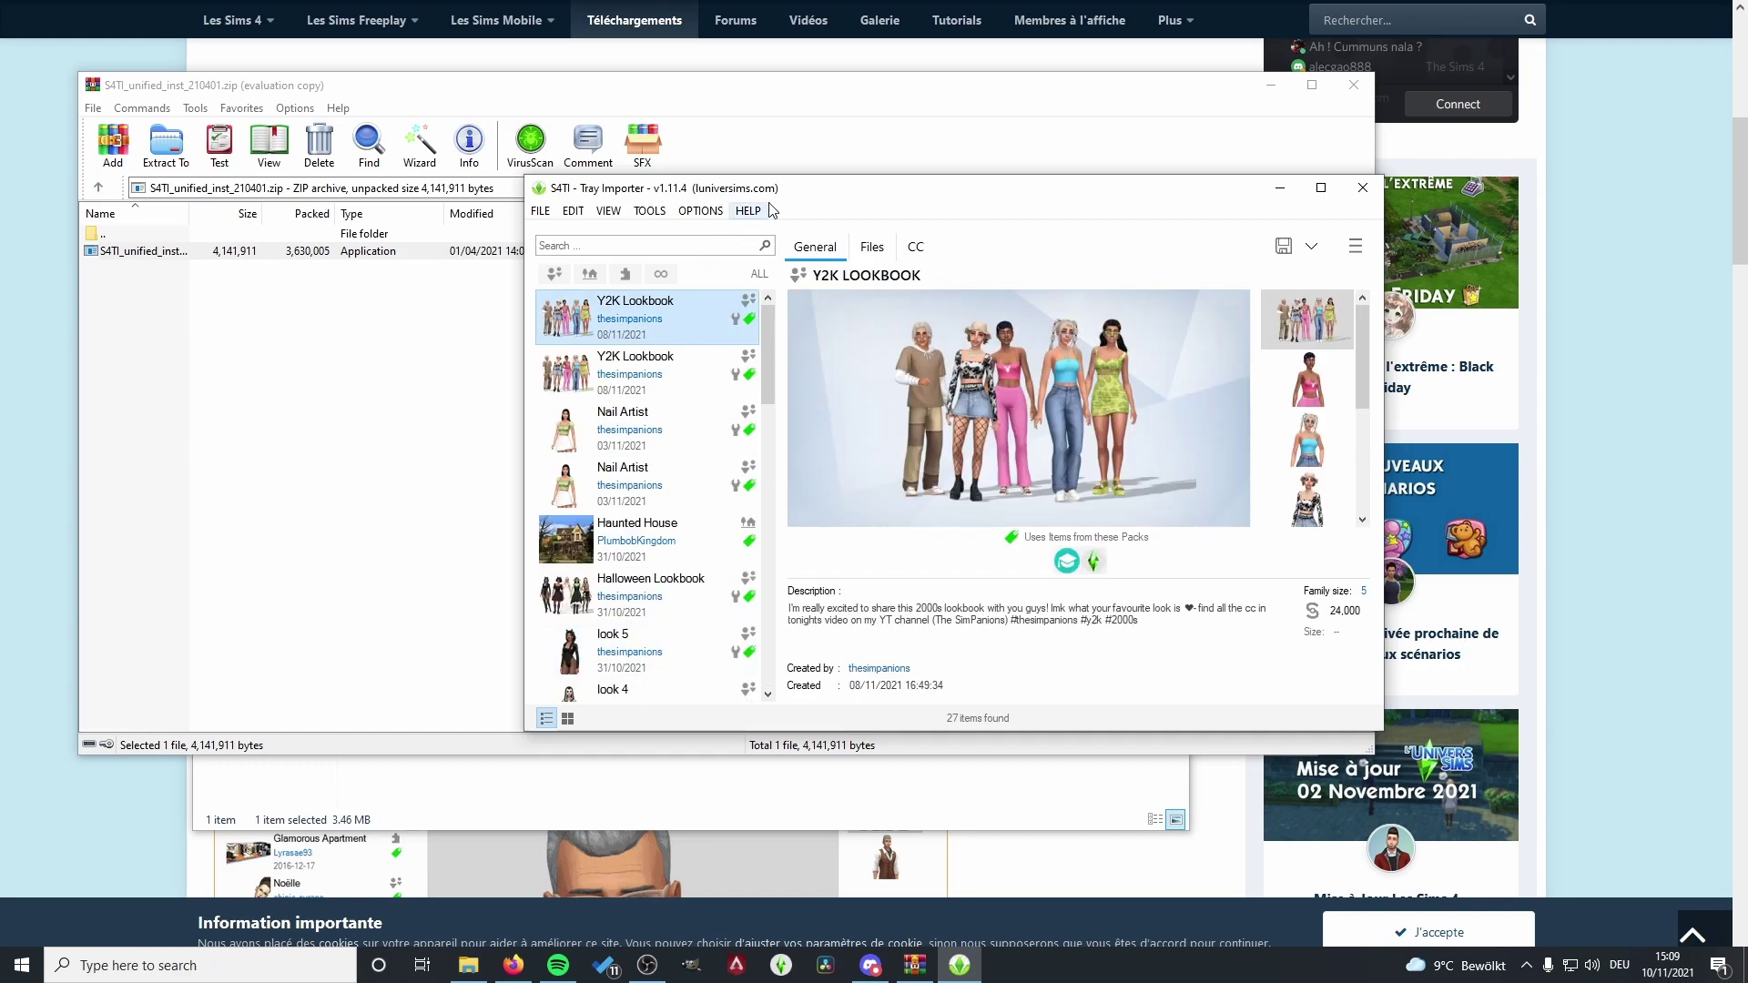
pyautogui.moveTo(819, 188); pyautogui.dragTo(650, 199)
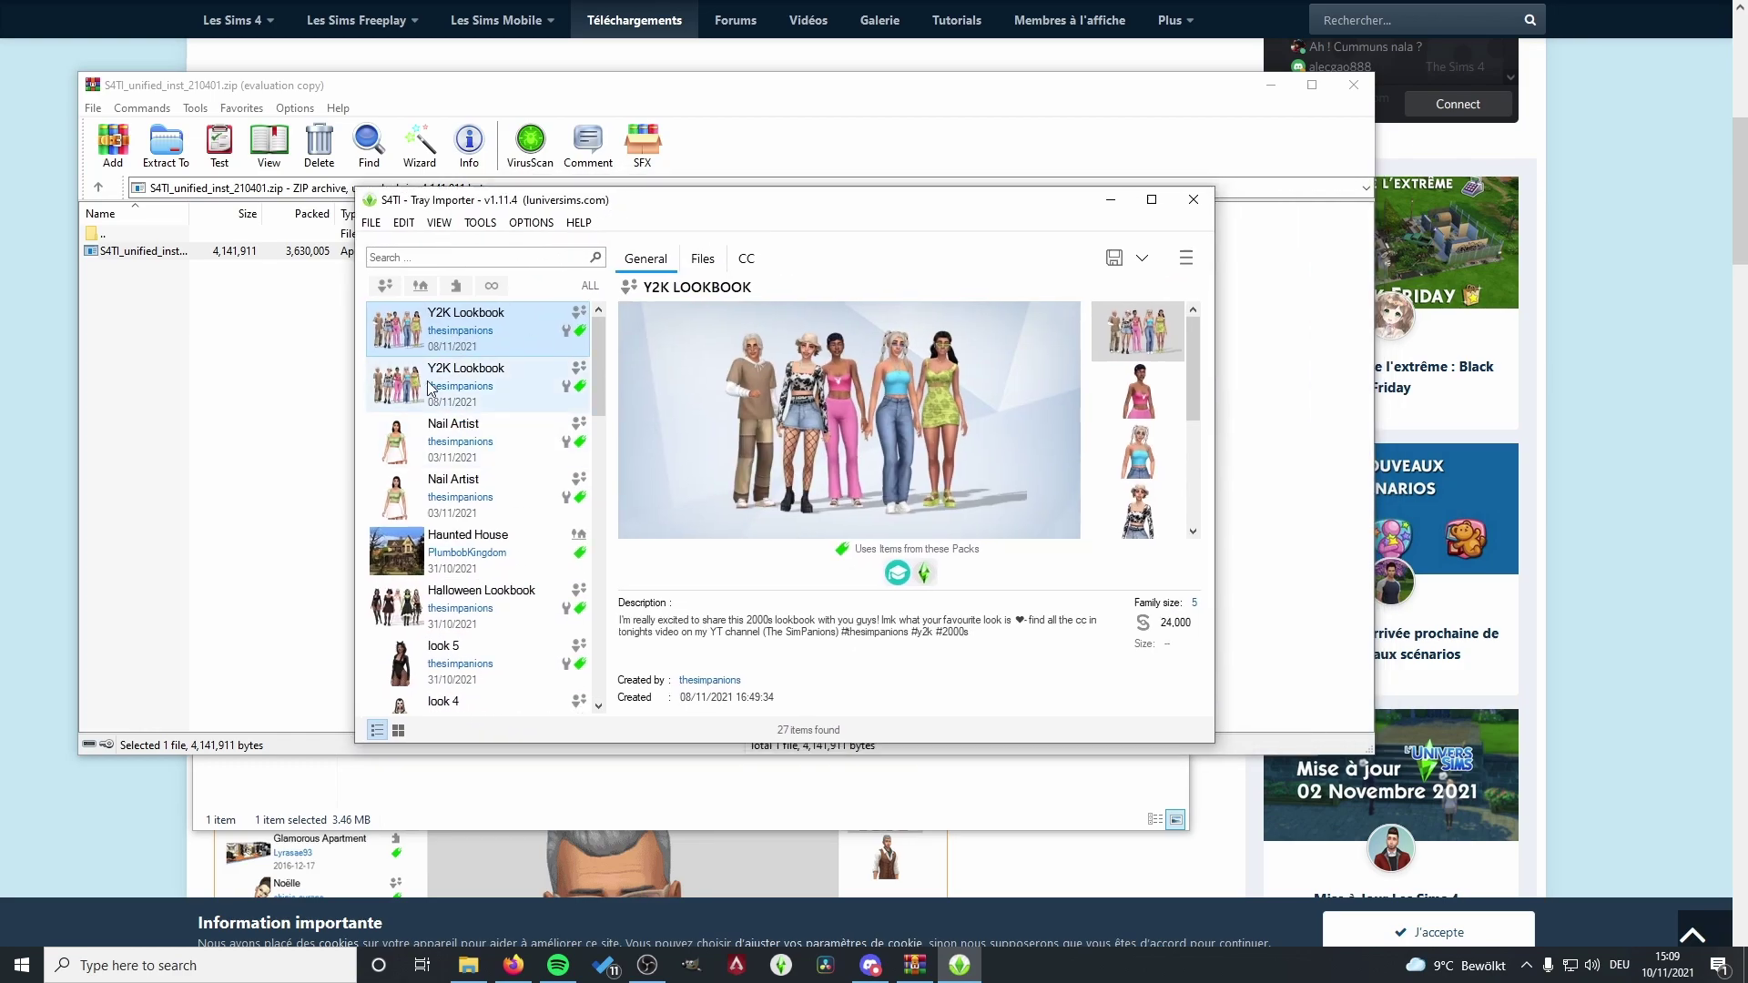
# - Review Y2K Lookbook's custom content, then load the CC list for the first Nail Artist
pyautogui.click(753, 258)
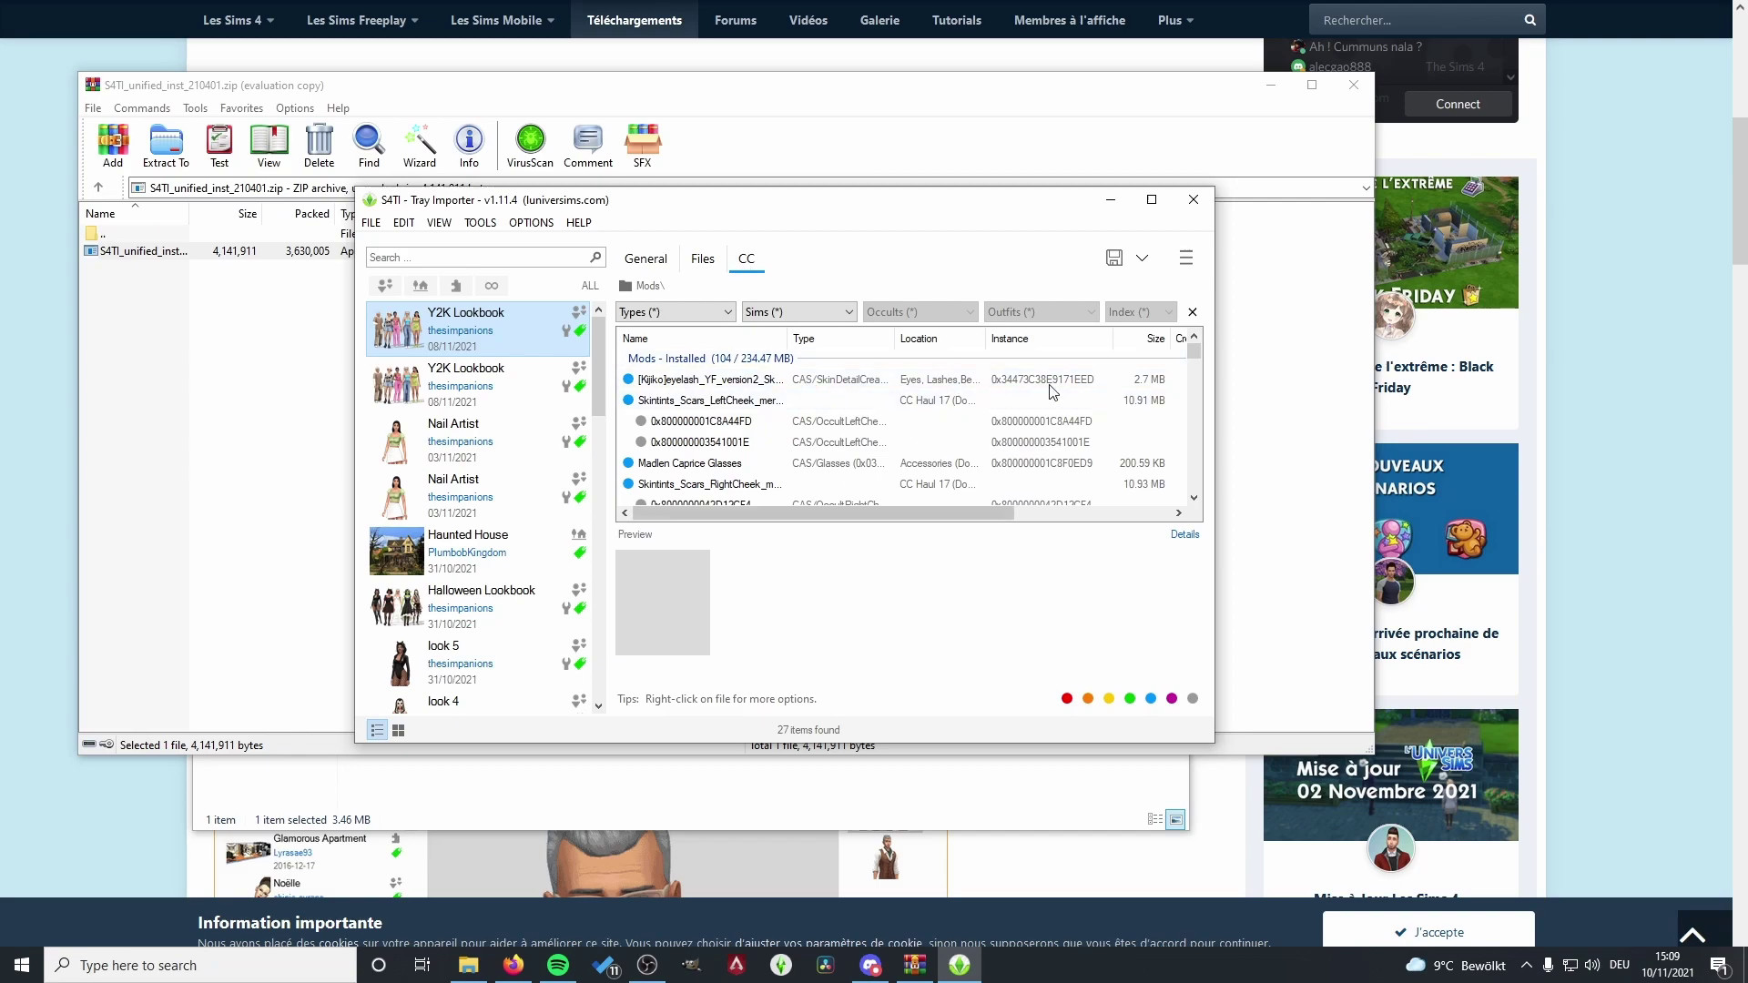
pyautogui.scroll(-10, 699, 439)
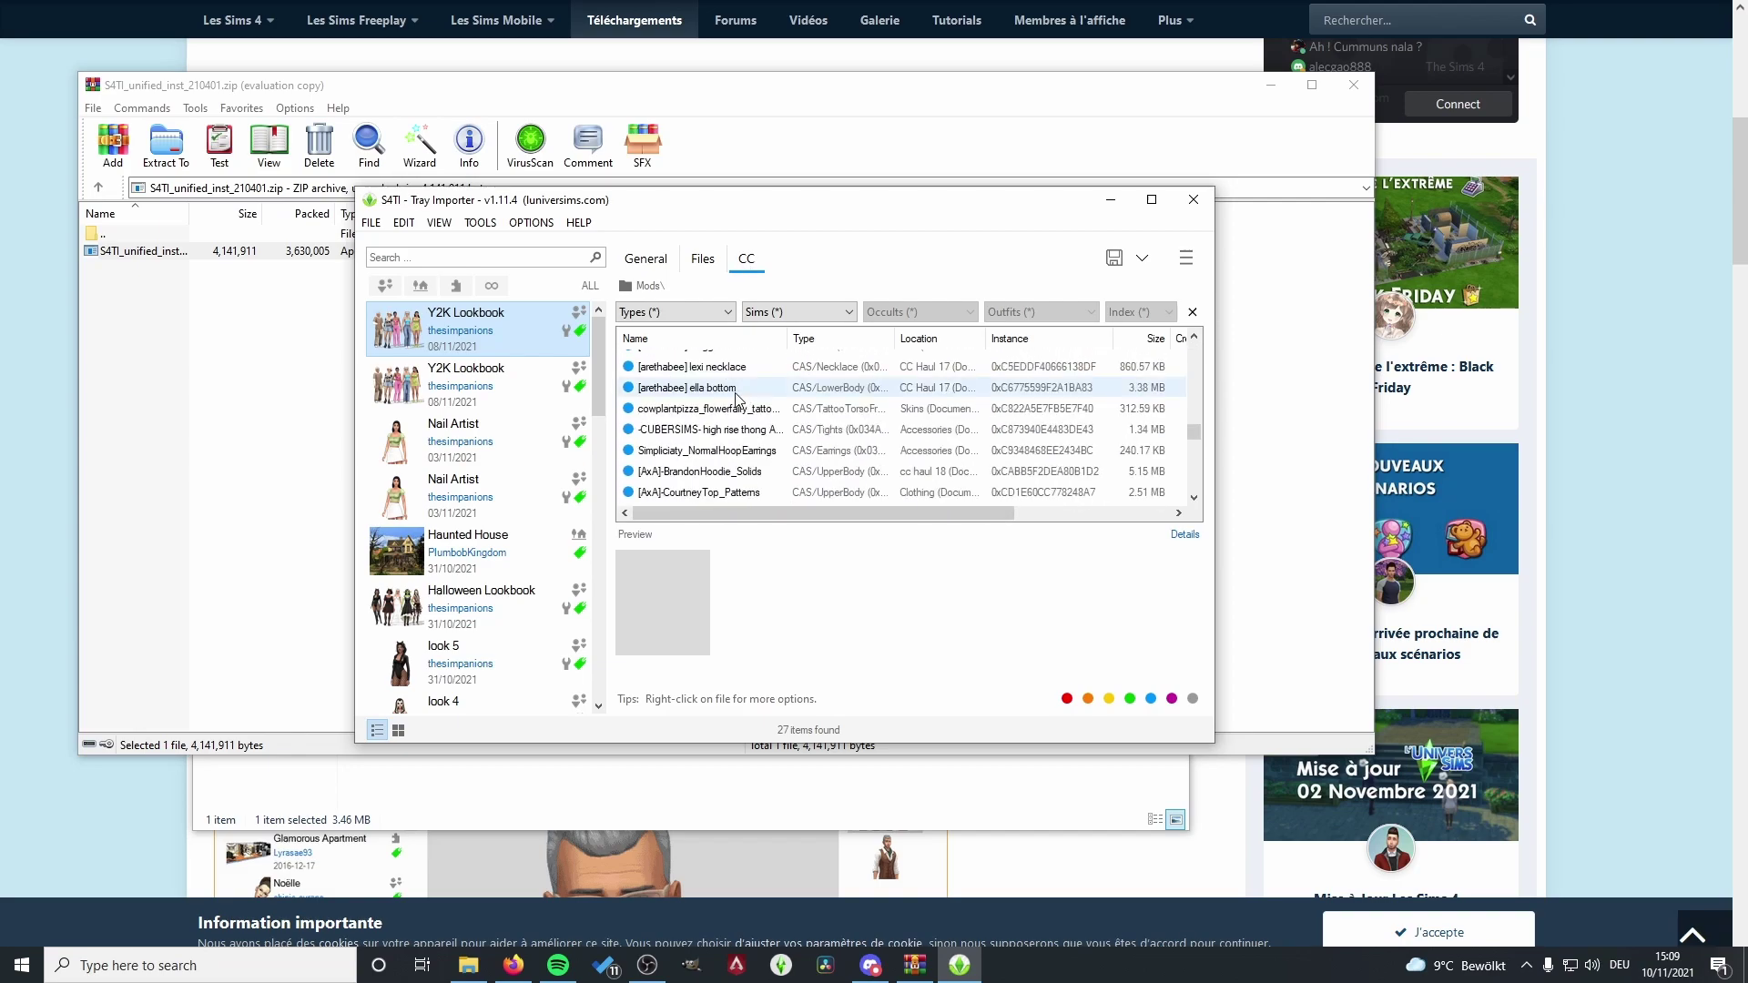
pyautogui.scroll(2, 733, 437)
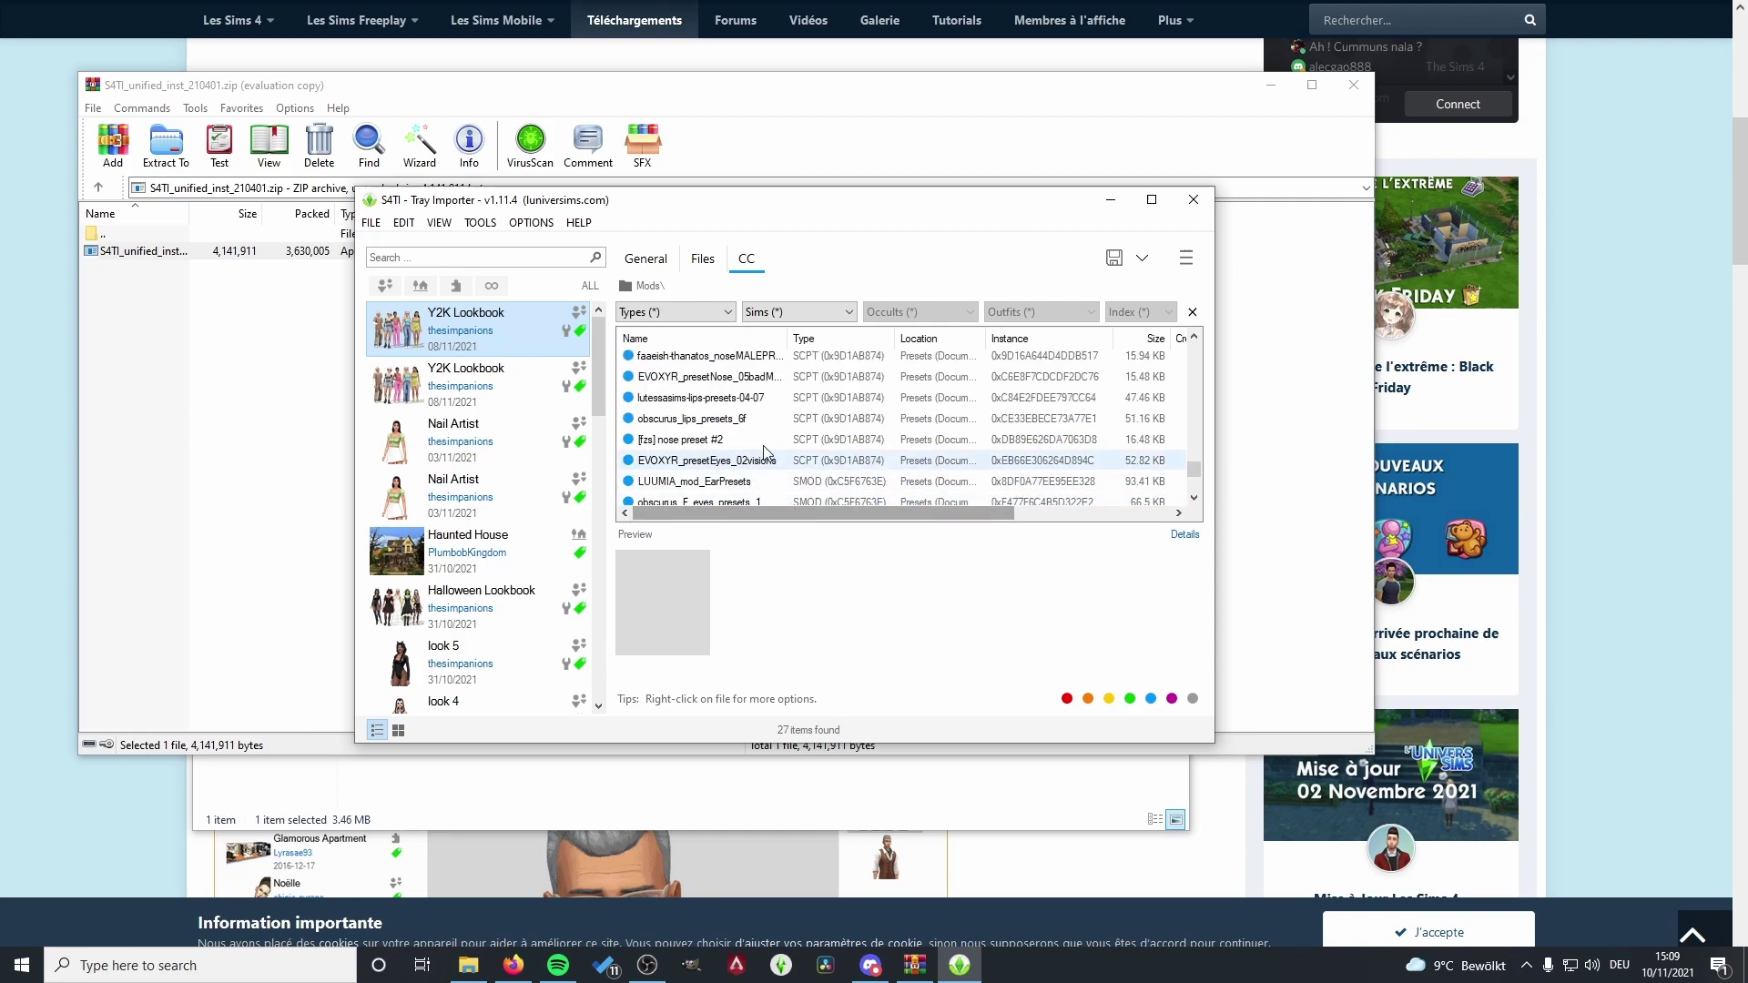
pyautogui.scroll(5, 733, 455)
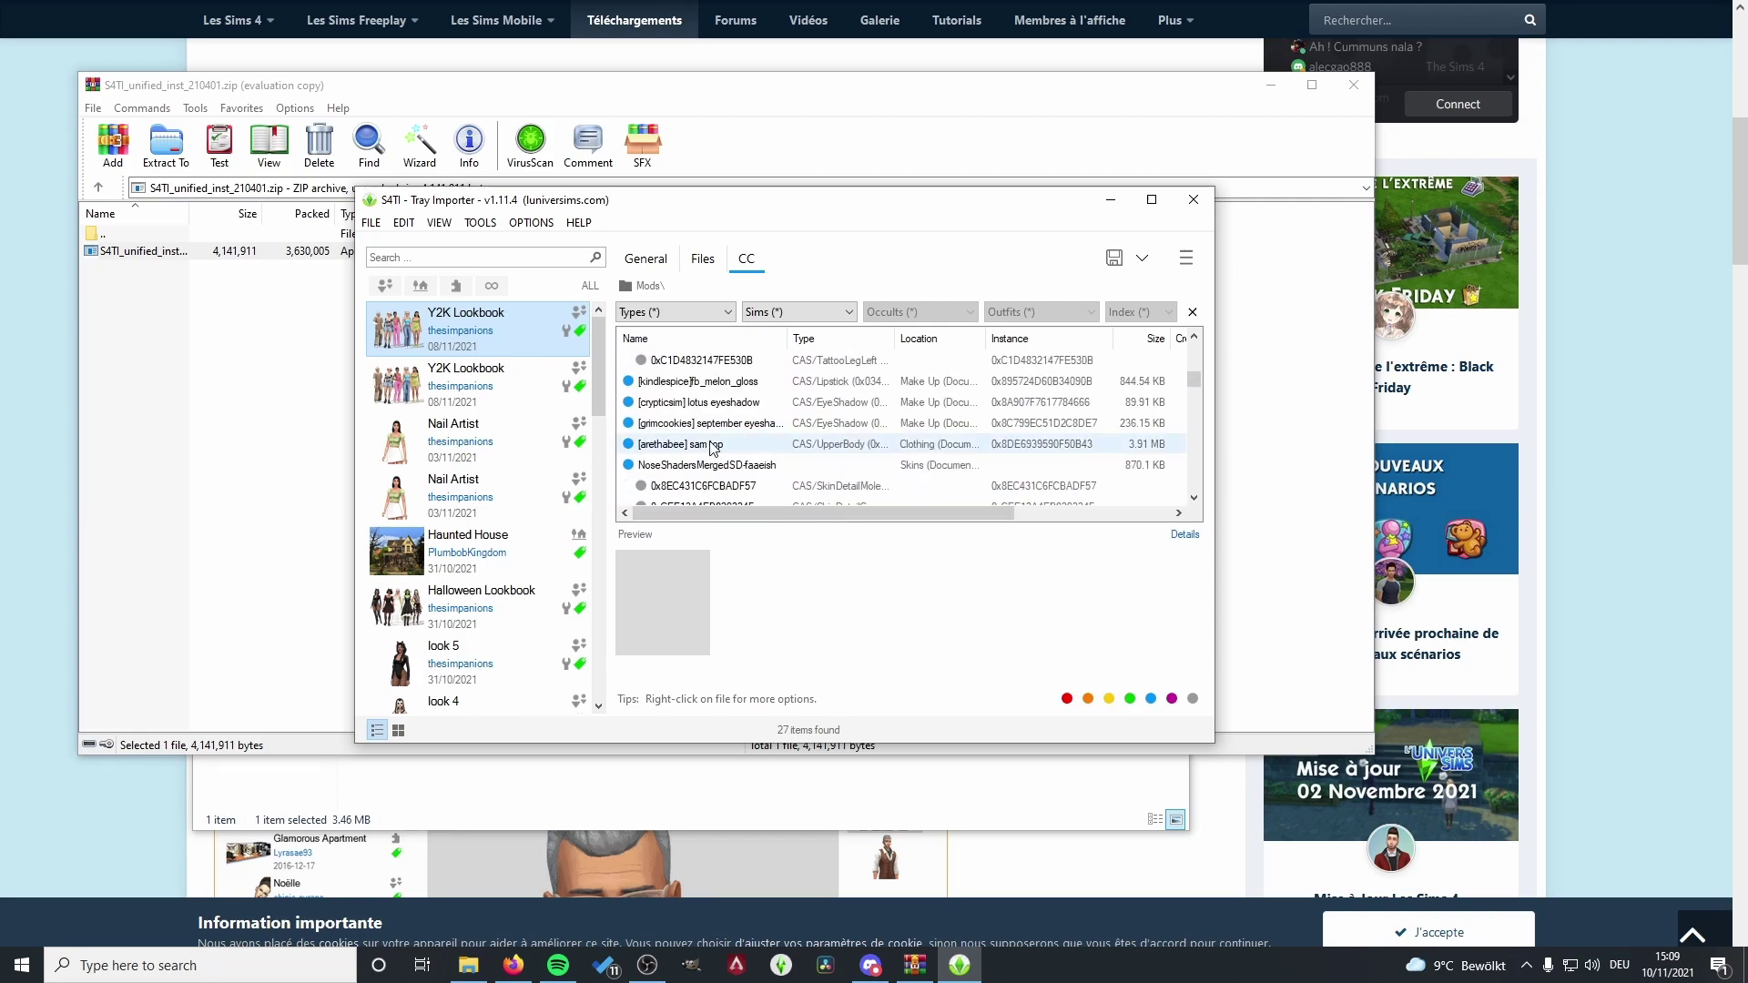
pyautogui.scroll(4, 711, 446)
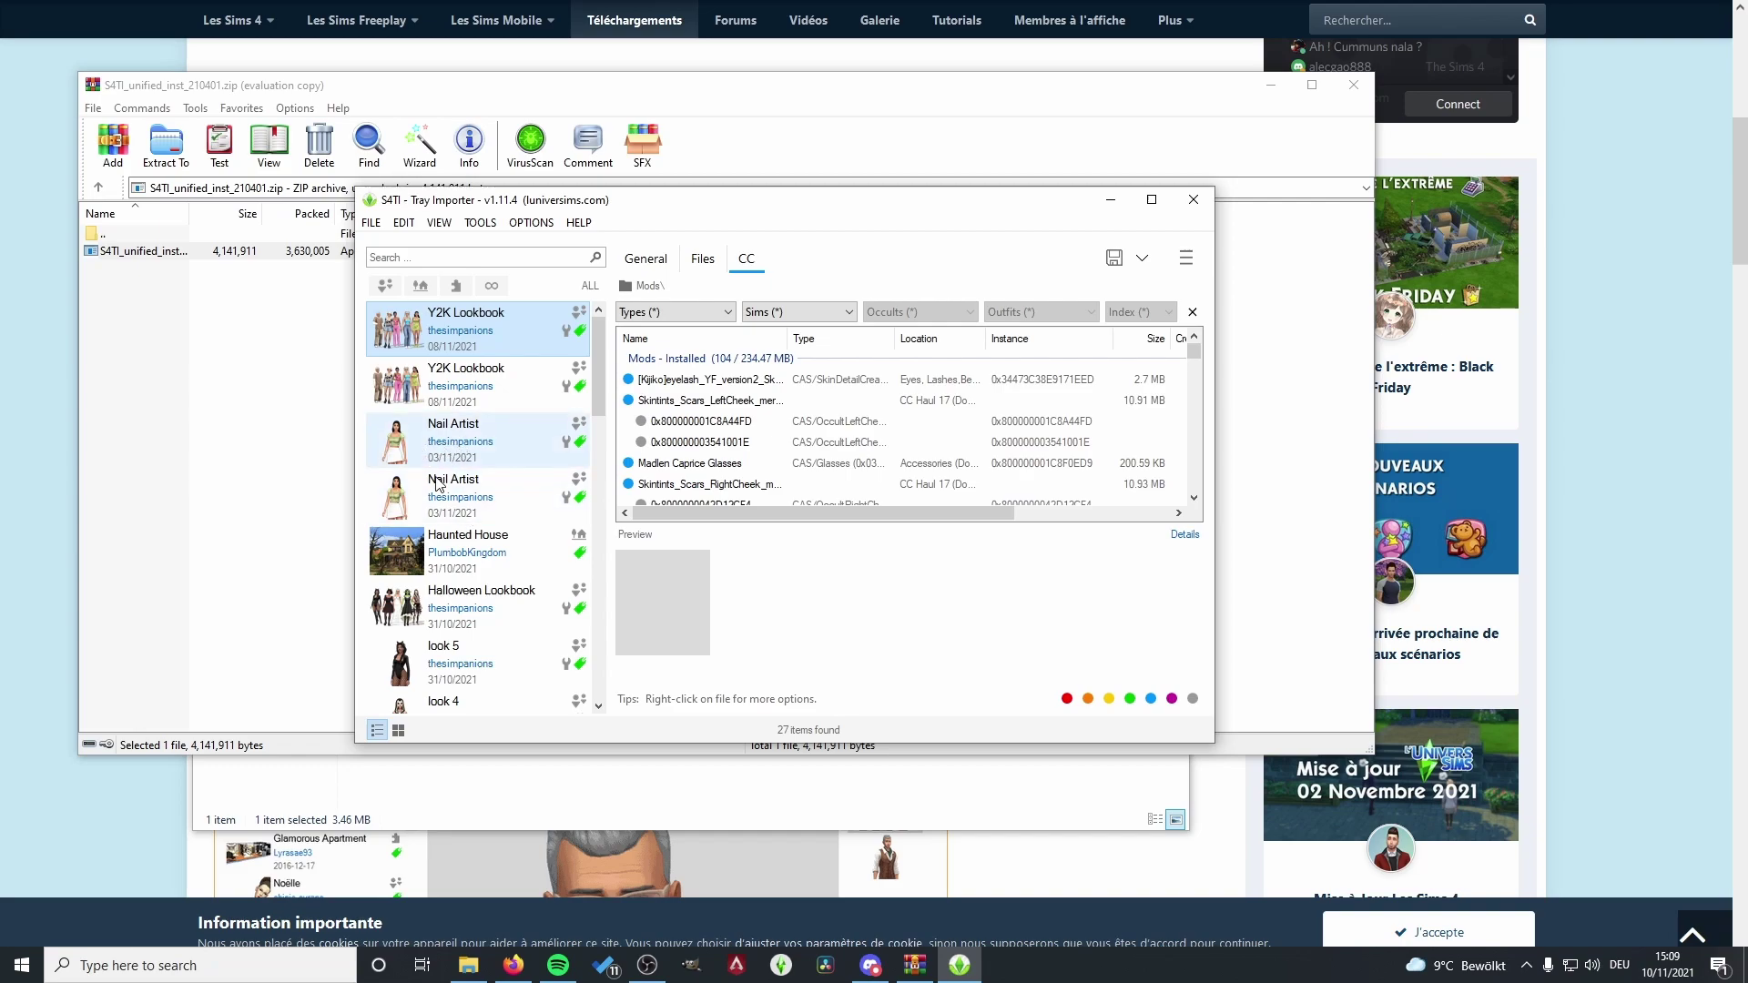
pyautogui.click(475, 451)
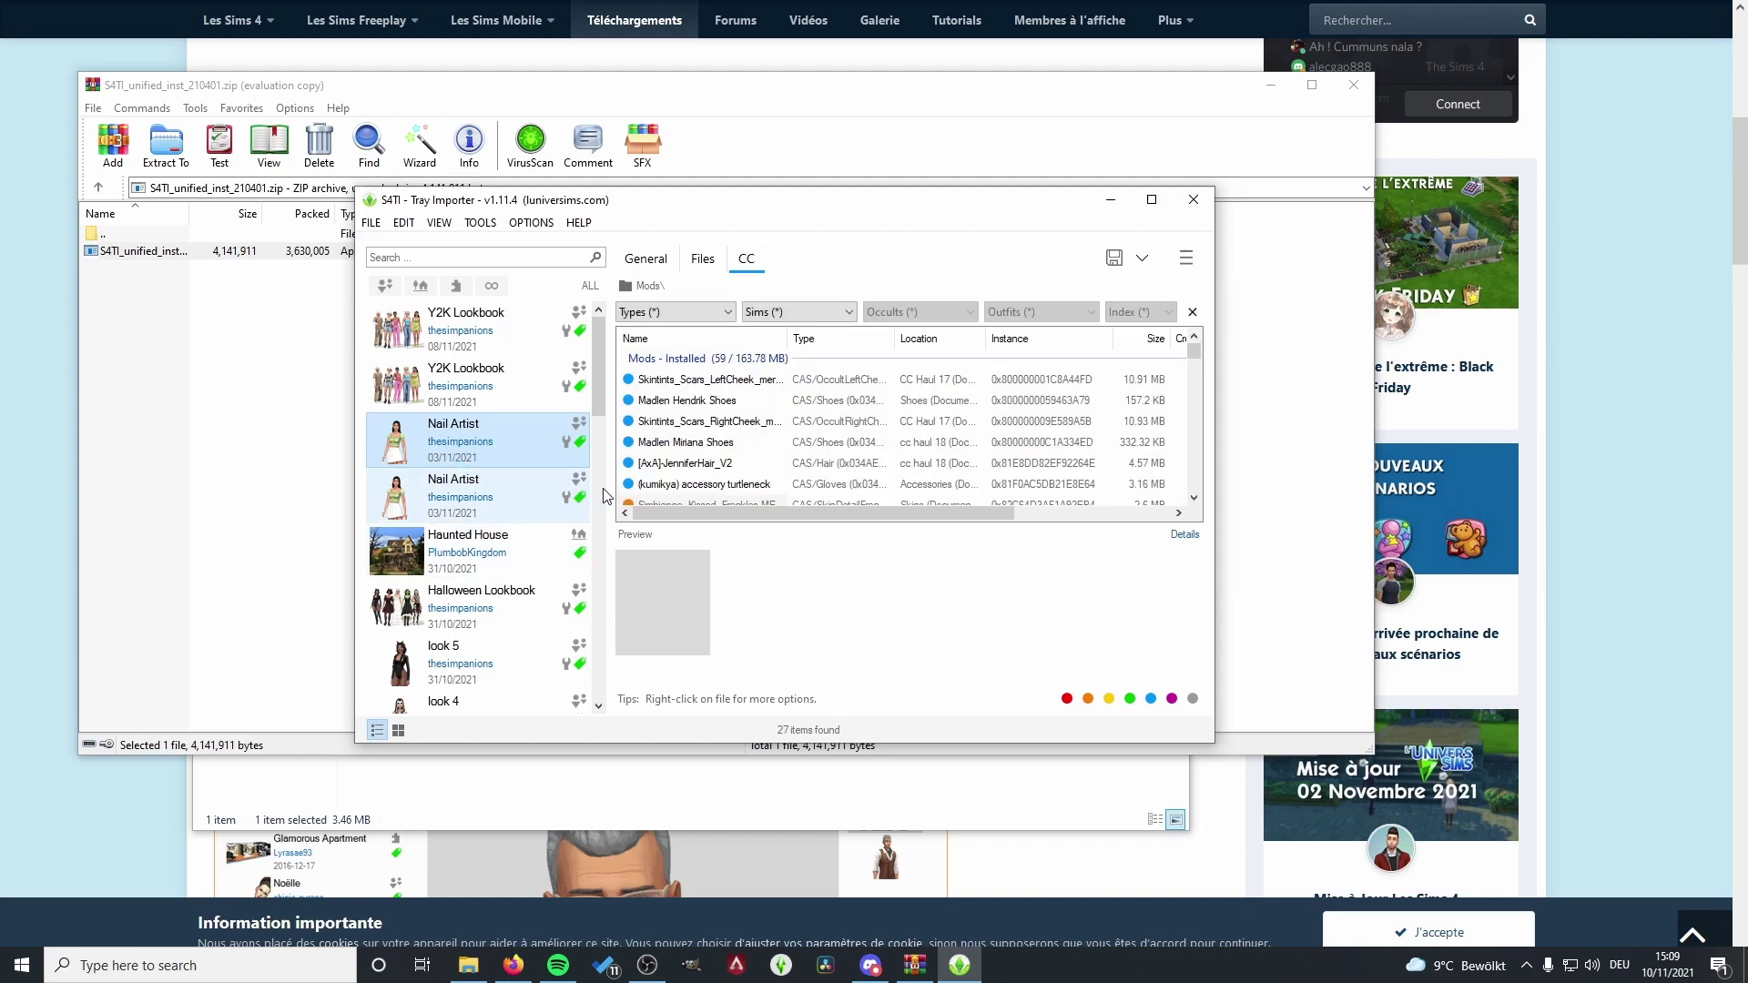
# - Preview the first CC items: Madlen shoes, skin detail, JenniferHair and the kumikya turtleneck
pyautogui.click(753, 380)
pyautogui.click(750, 400)
pyautogui.click(744, 420)
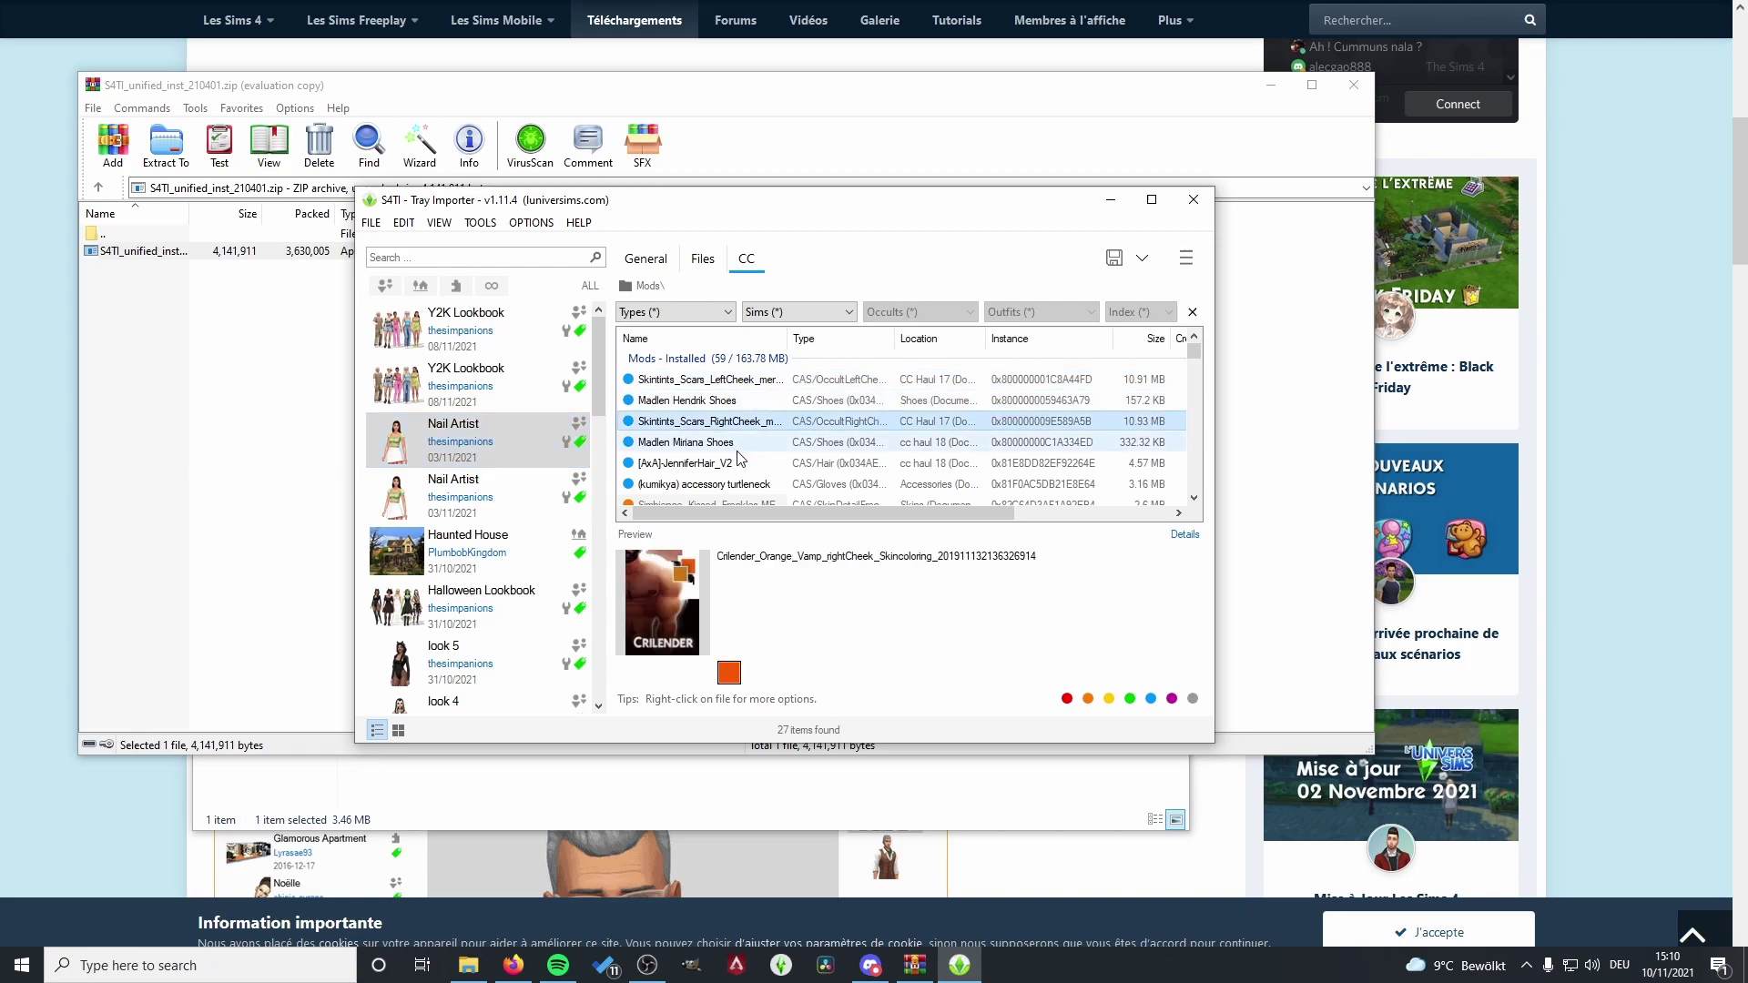
pyautogui.click(740, 441)
pyautogui.click(734, 463)
pyautogui.click(726, 484)
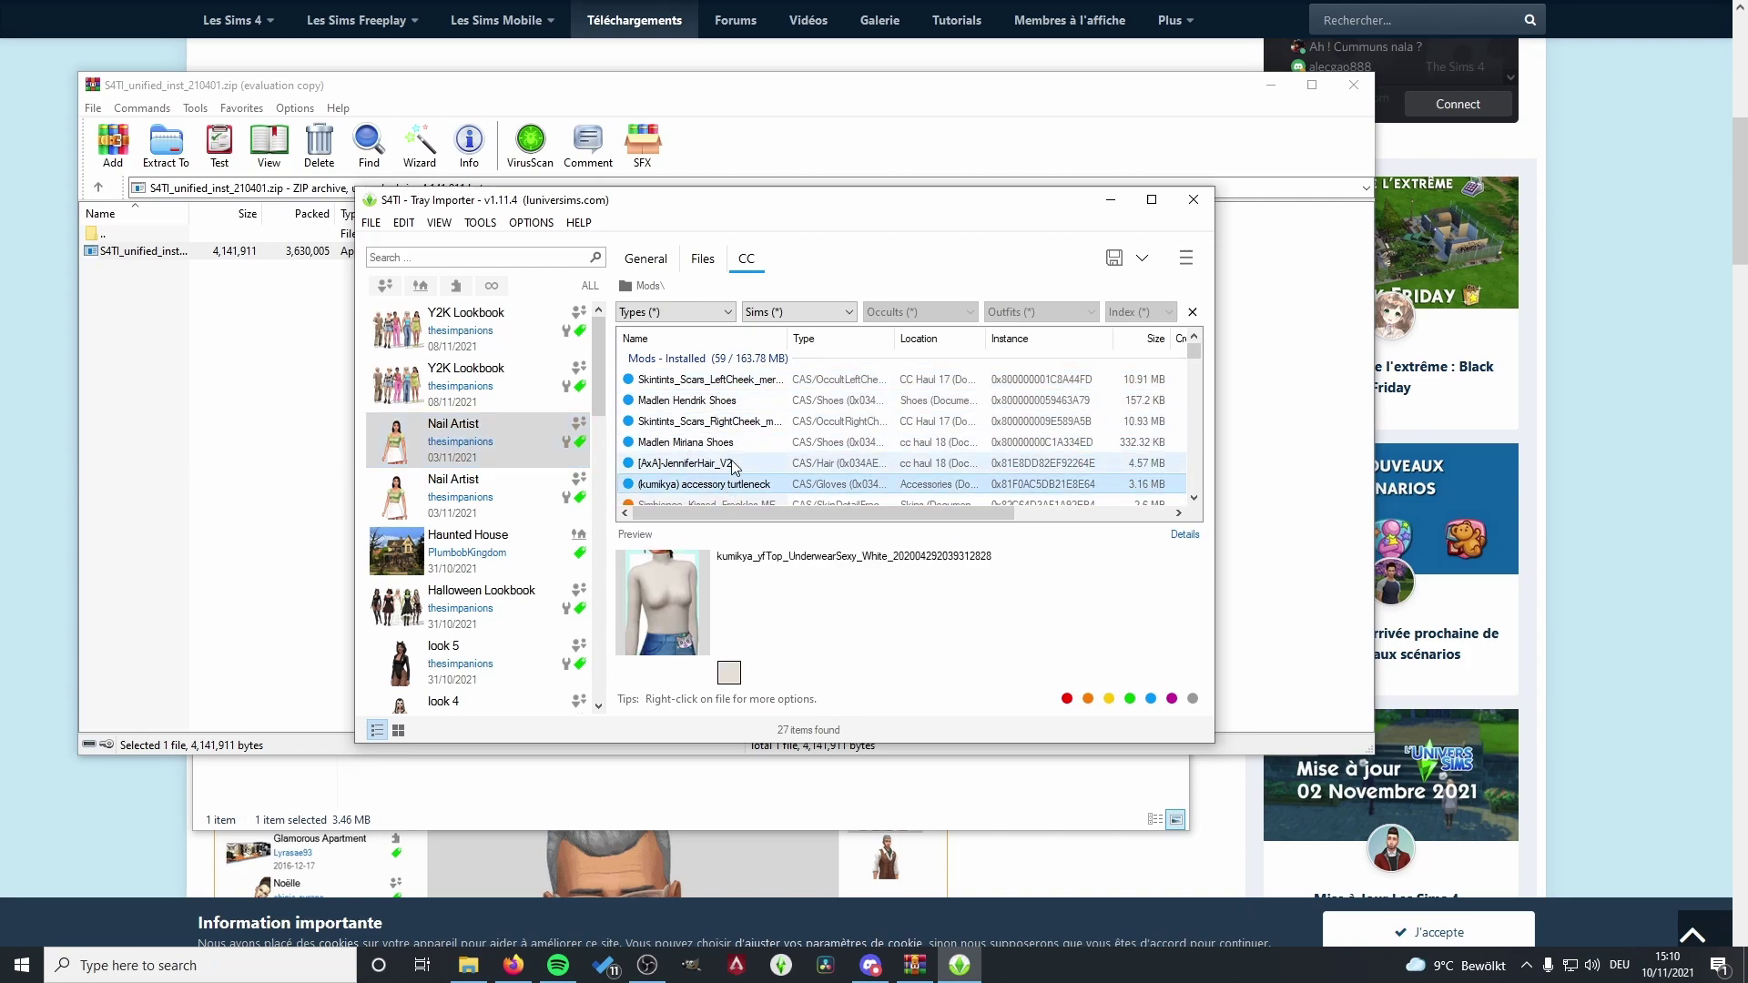
# - Preview further CC items down to the (kumikya) florence lips lipstick
pyautogui.scroll(-2, 706, 446)
pyautogui.click(702, 405)
pyautogui.click(701, 426)
pyautogui.scroll(-3, 702, 426)
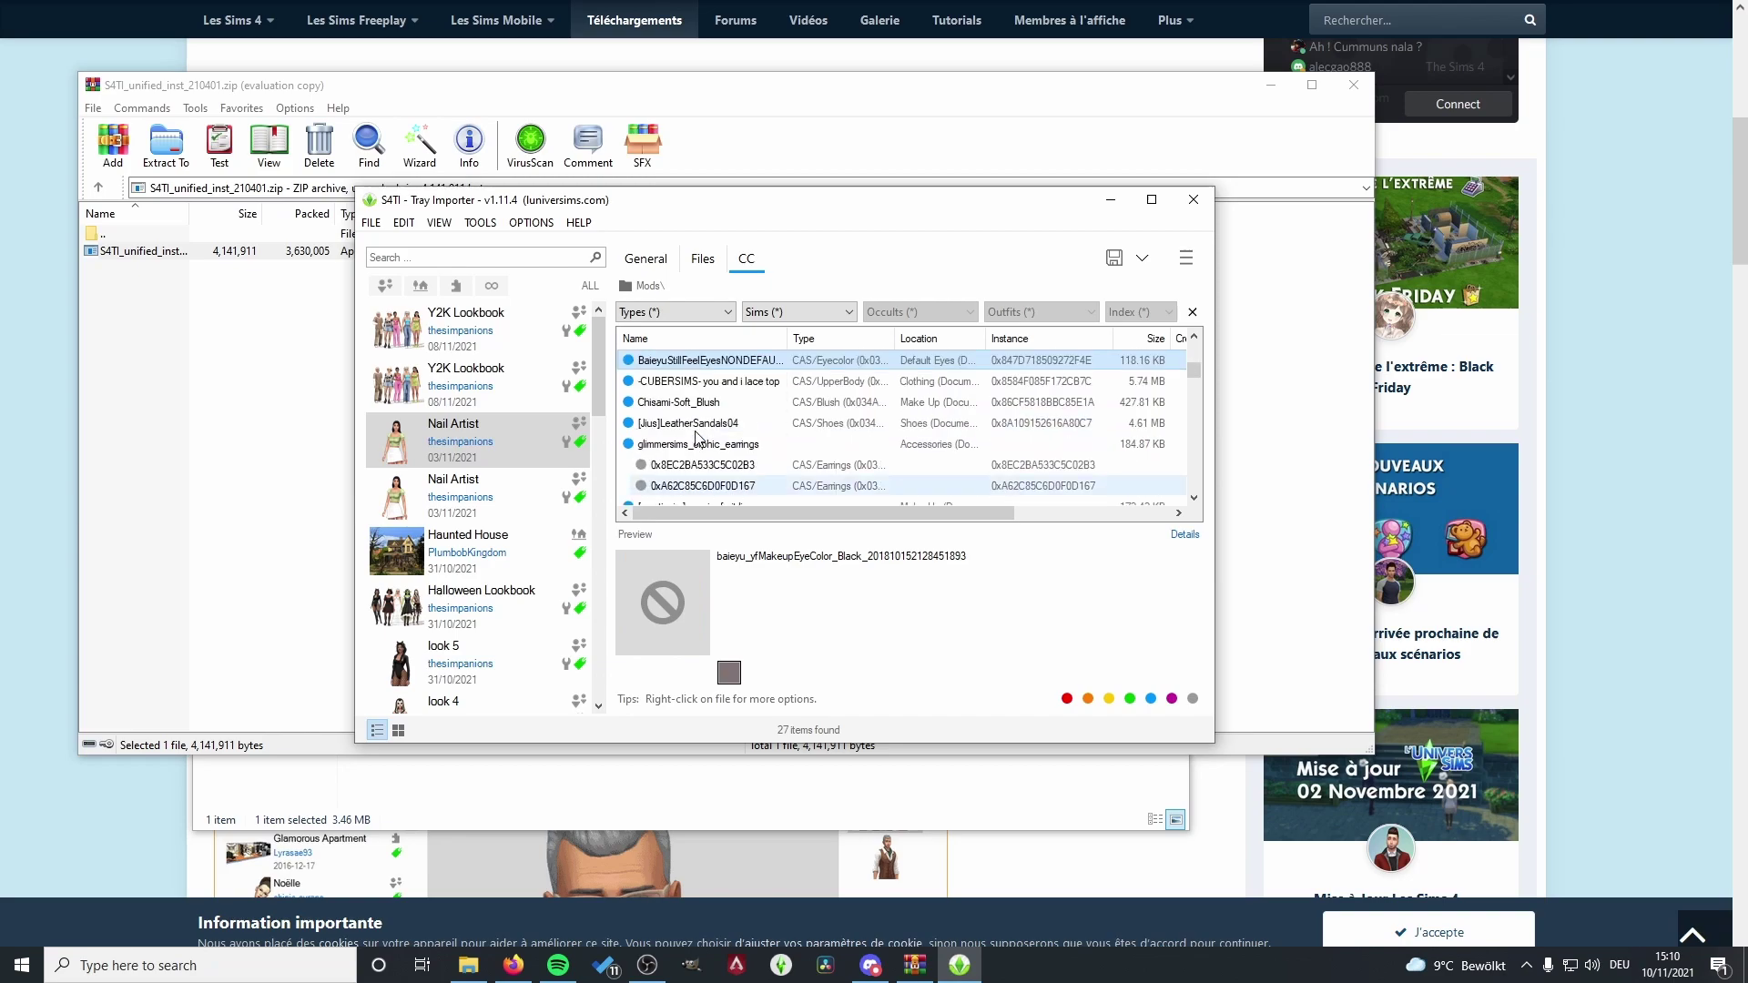
pyautogui.click(702, 423)
pyautogui.click(694, 409)
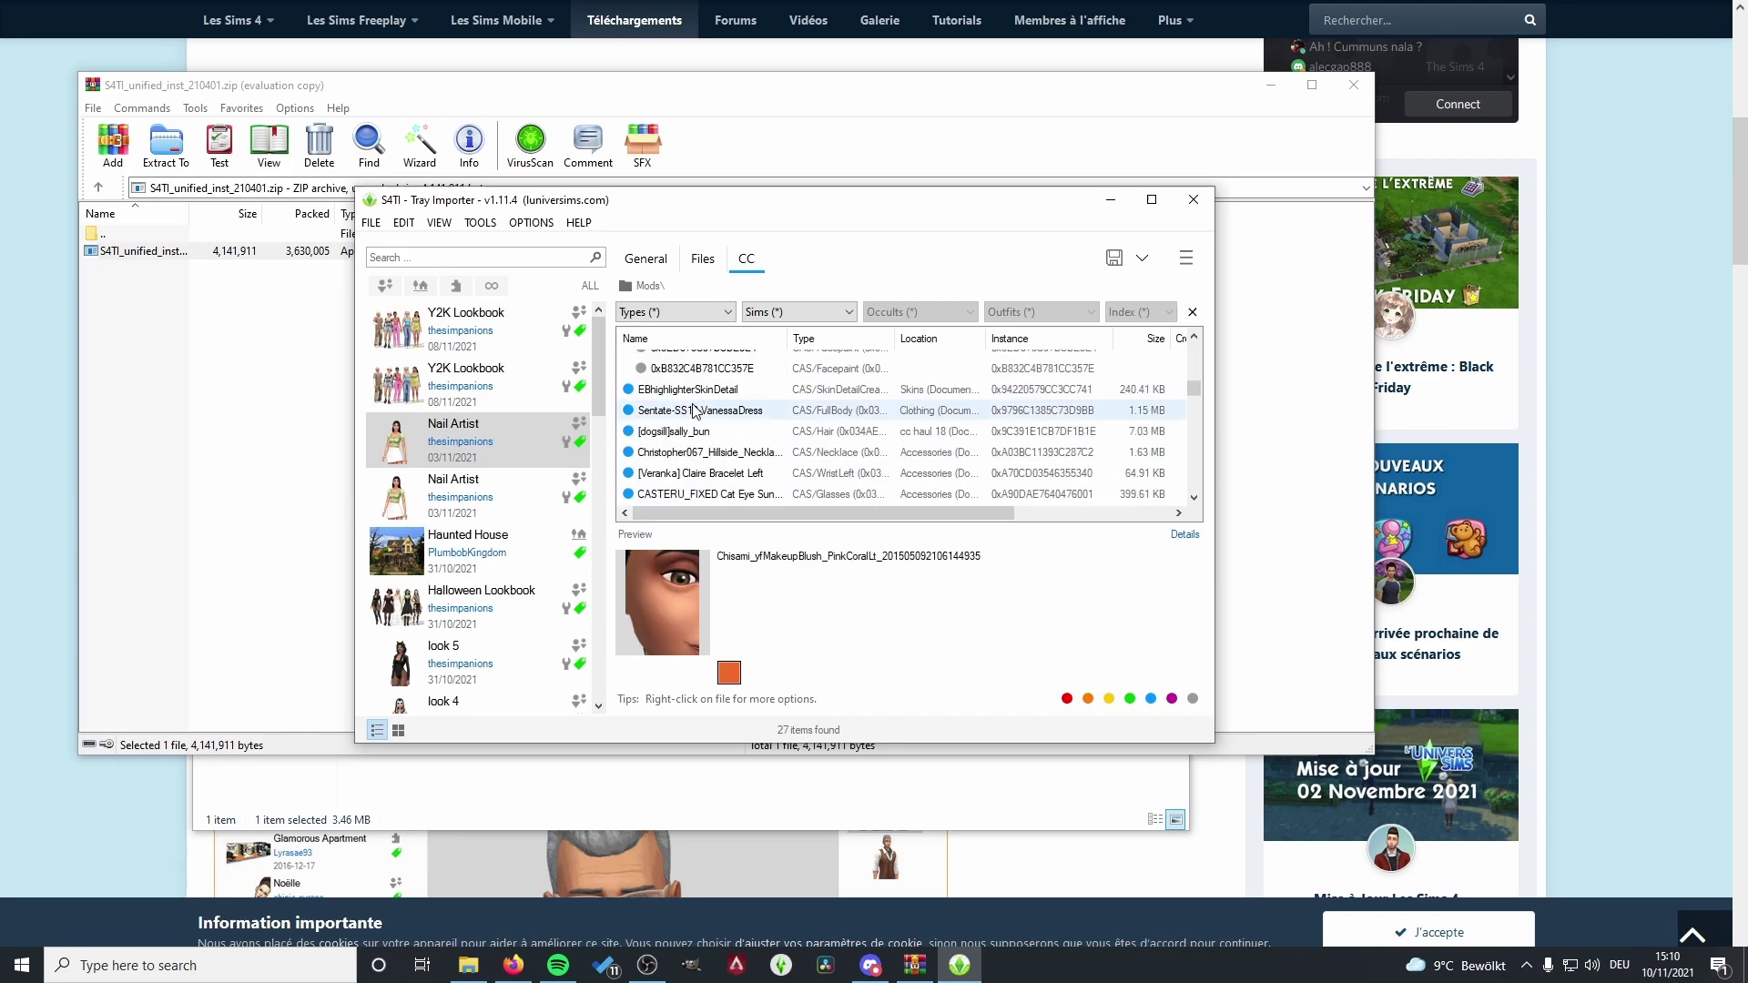
pyautogui.click(695, 411)
pyautogui.click(698, 431)
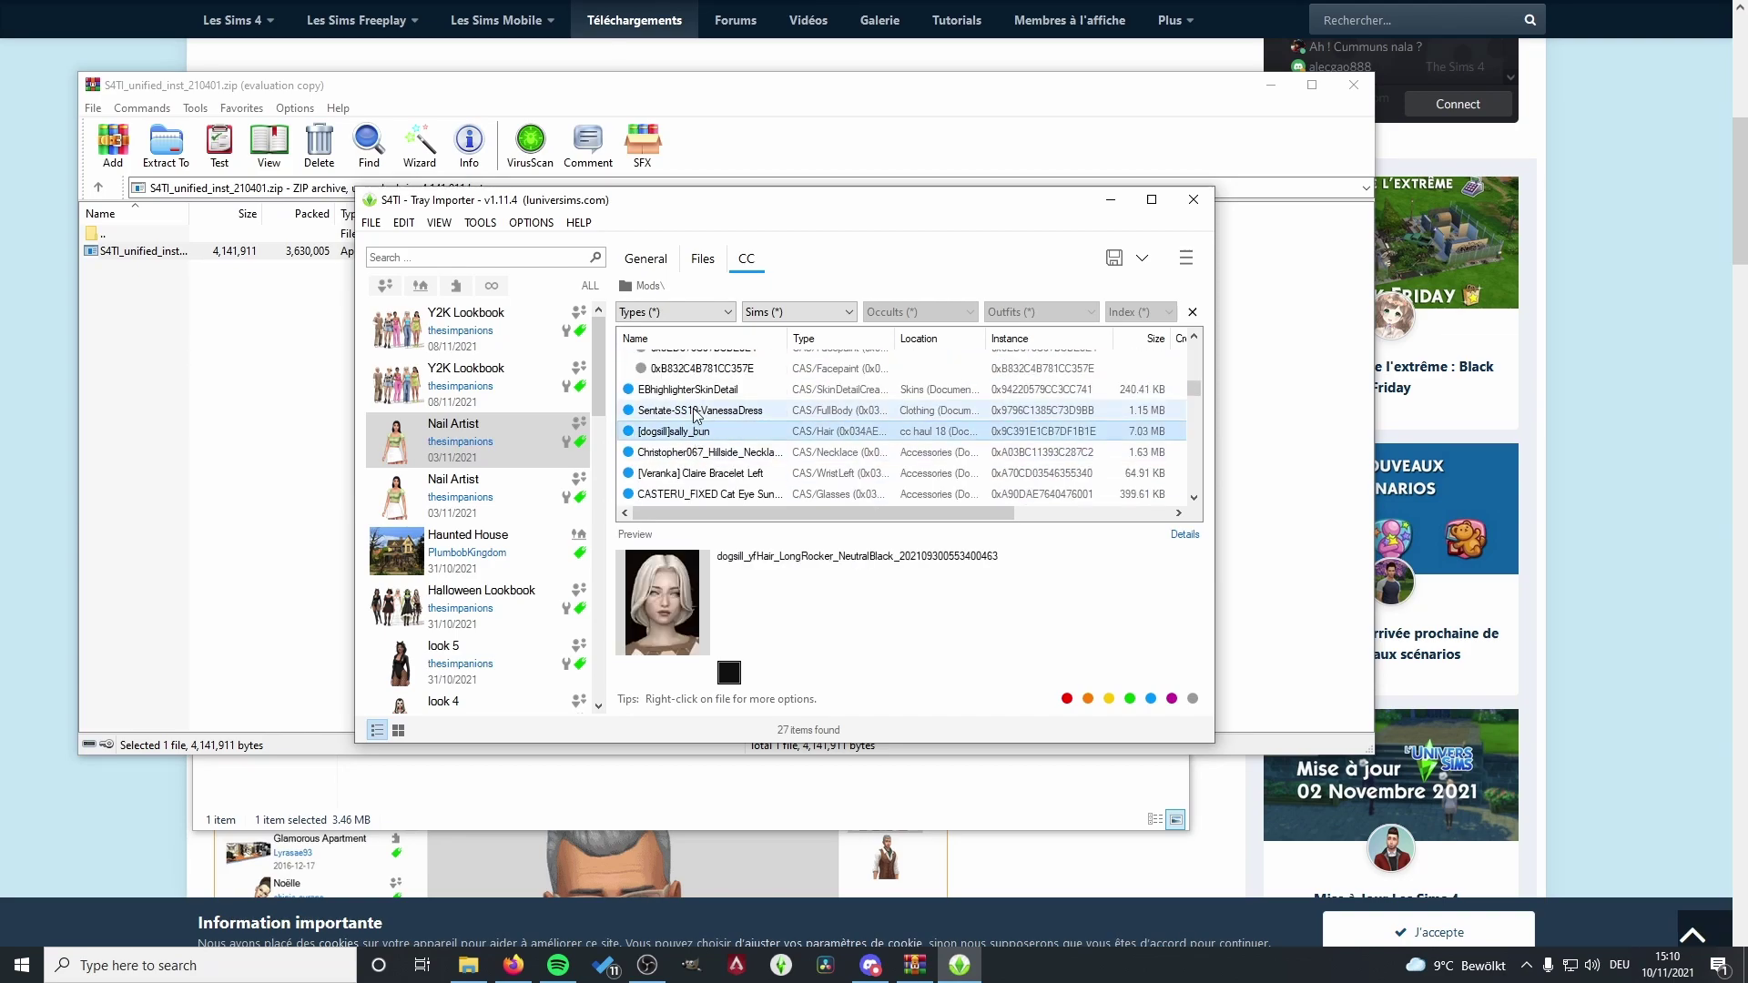
pyautogui.click(695, 410)
pyautogui.click(703, 451)
pyautogui.scroll(-1, 704, 453)
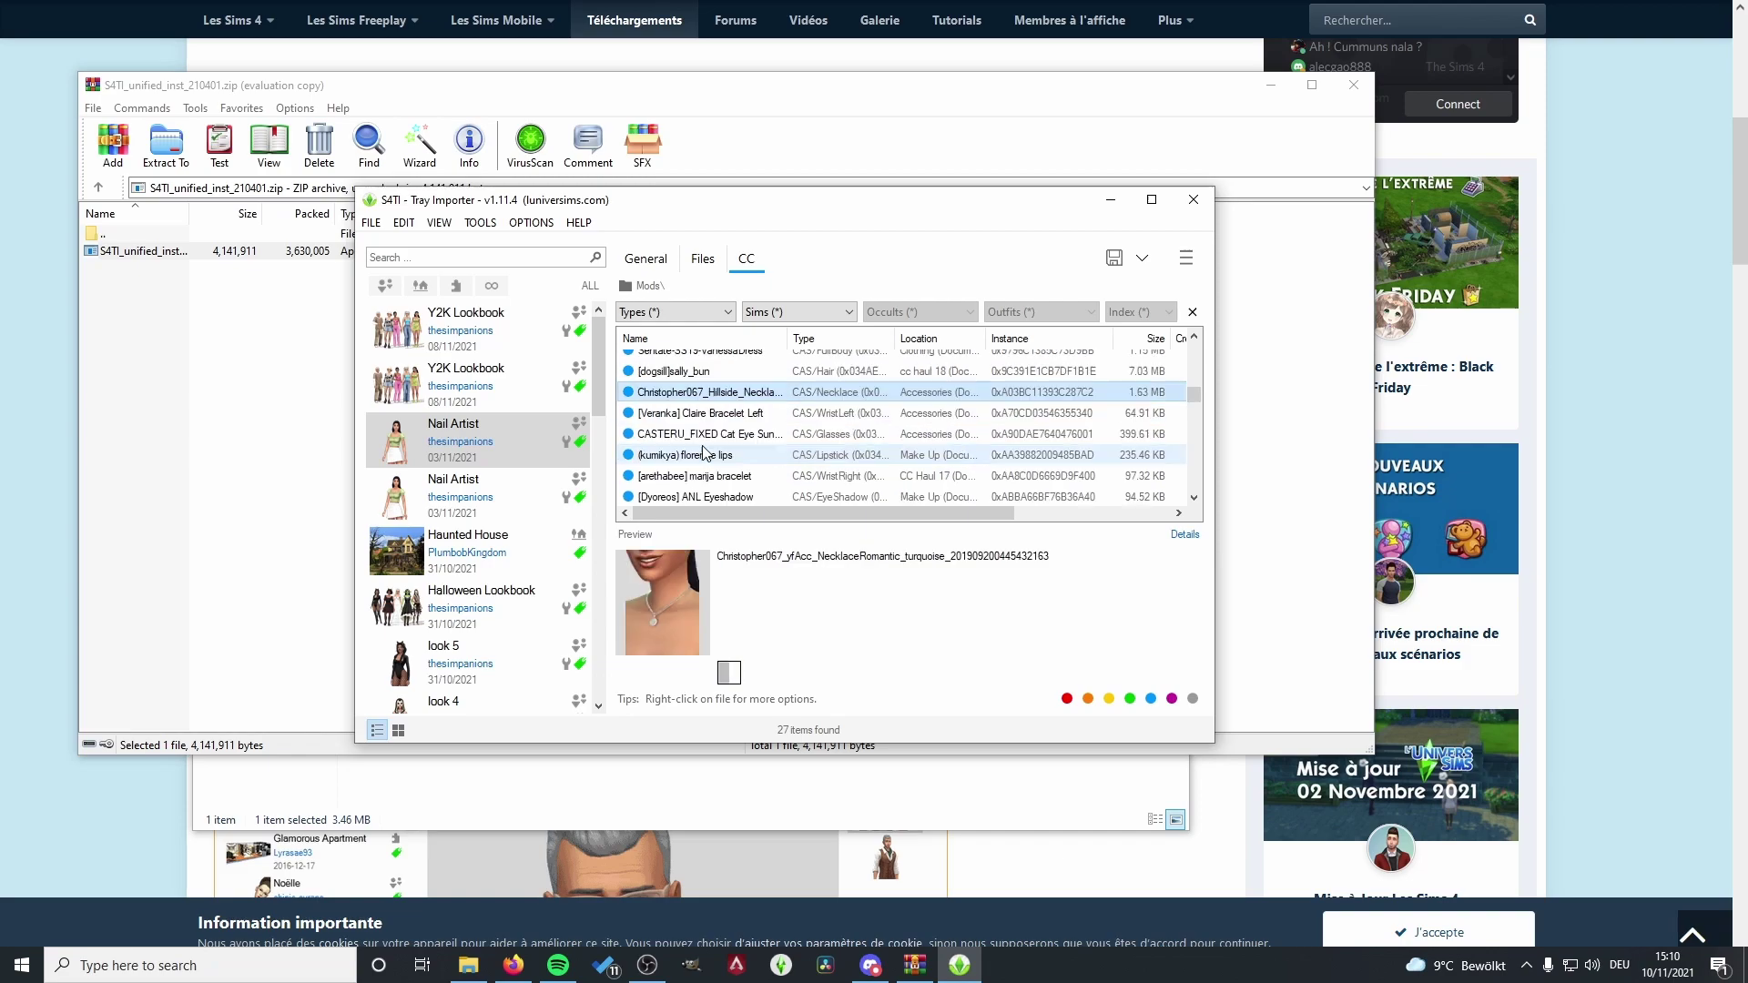
pyautogui.click(704, 452)
# - Bring up the item options menu for the florence lips lipstick
pyautogui.scroll(-1, 704, 403)
pyautogui.rightClick(691, 401)
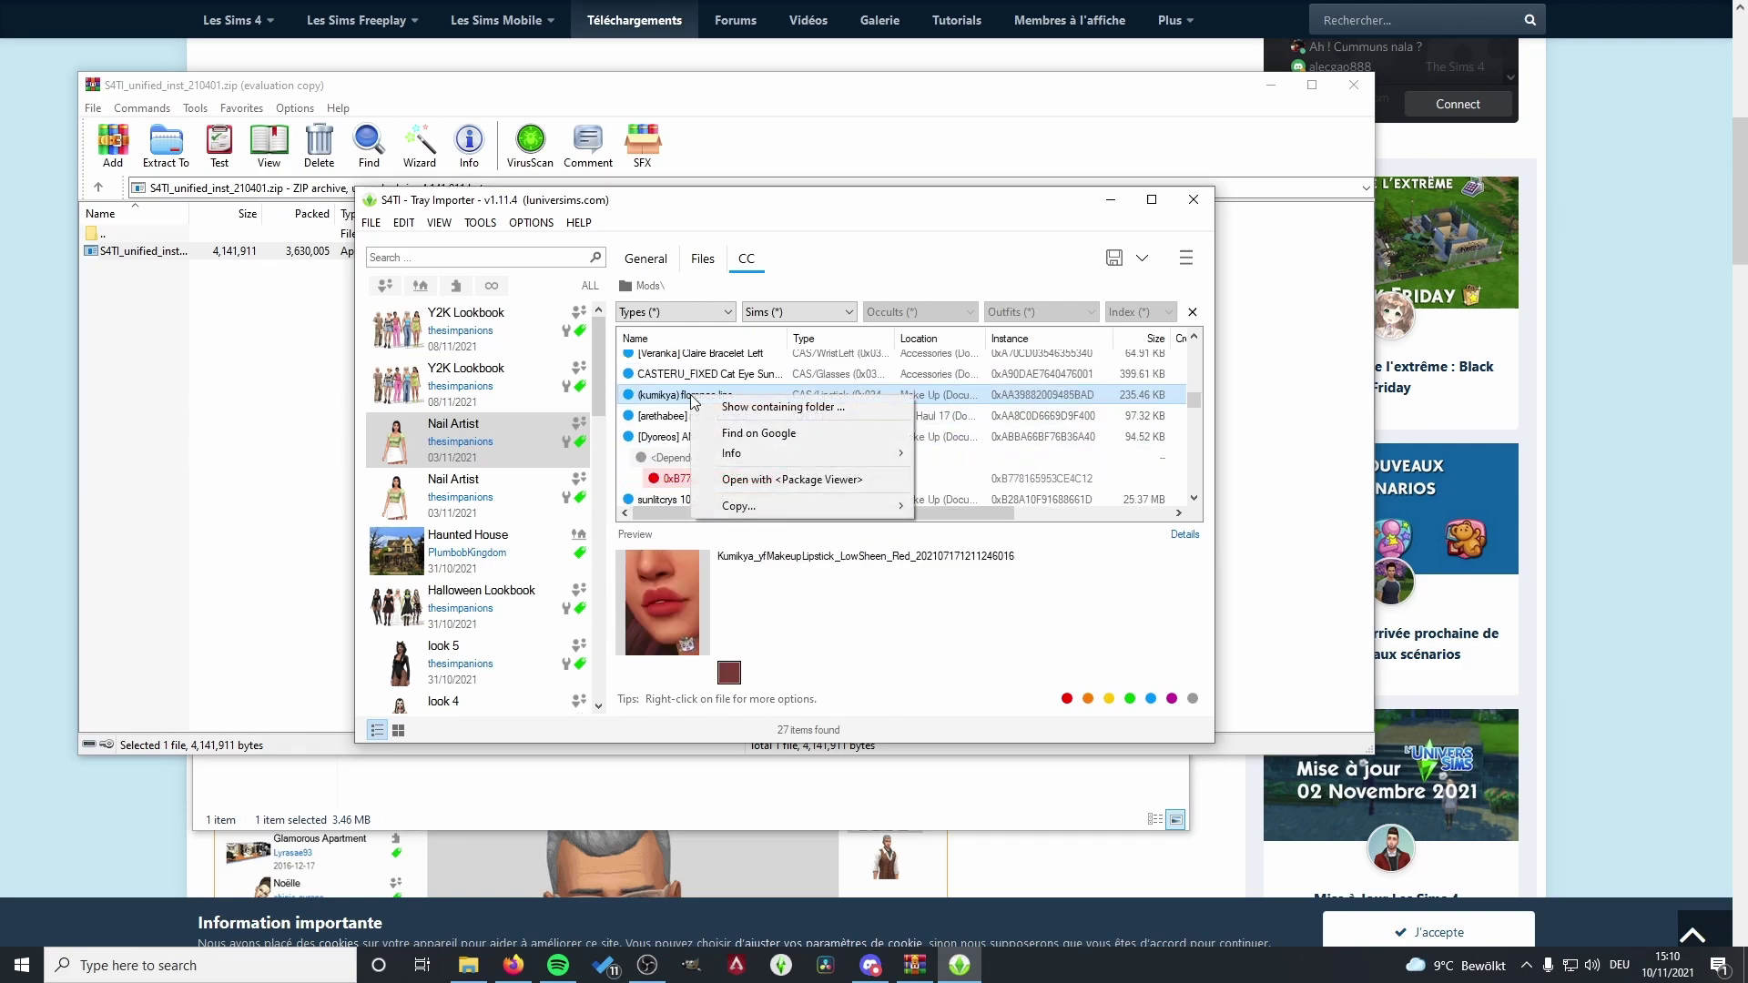
pyautogui.click(685, 579)
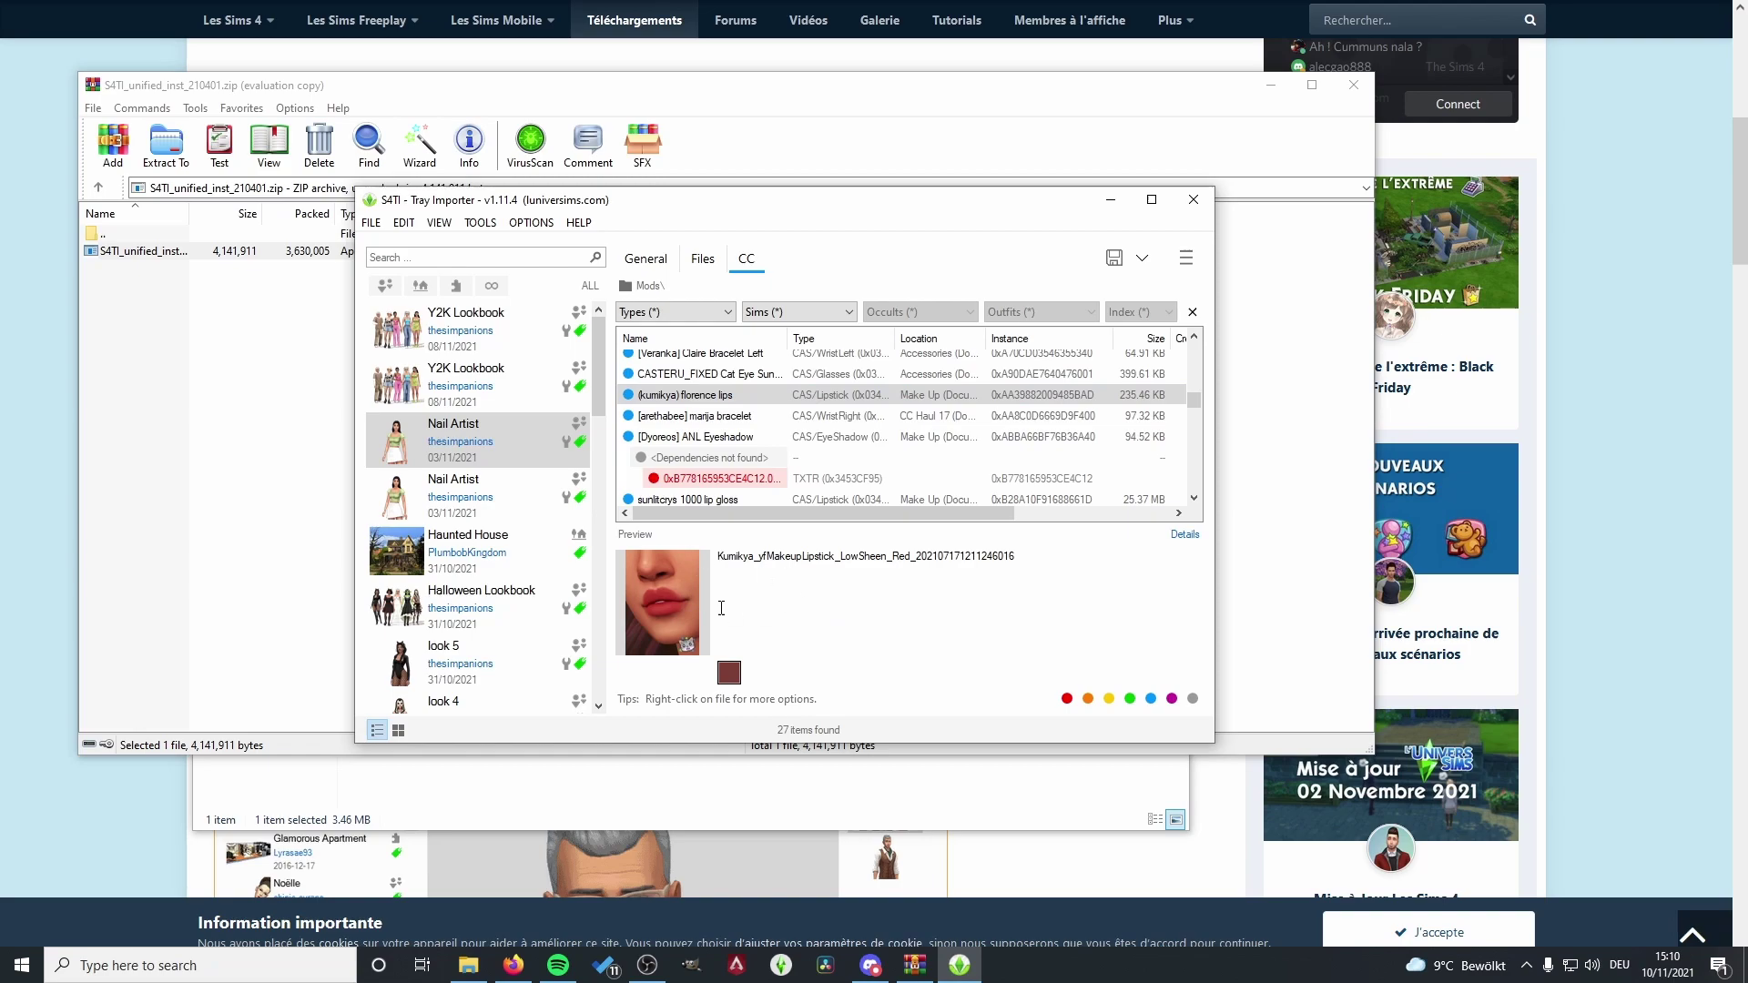
pyautogui.rightClick(725, 398)
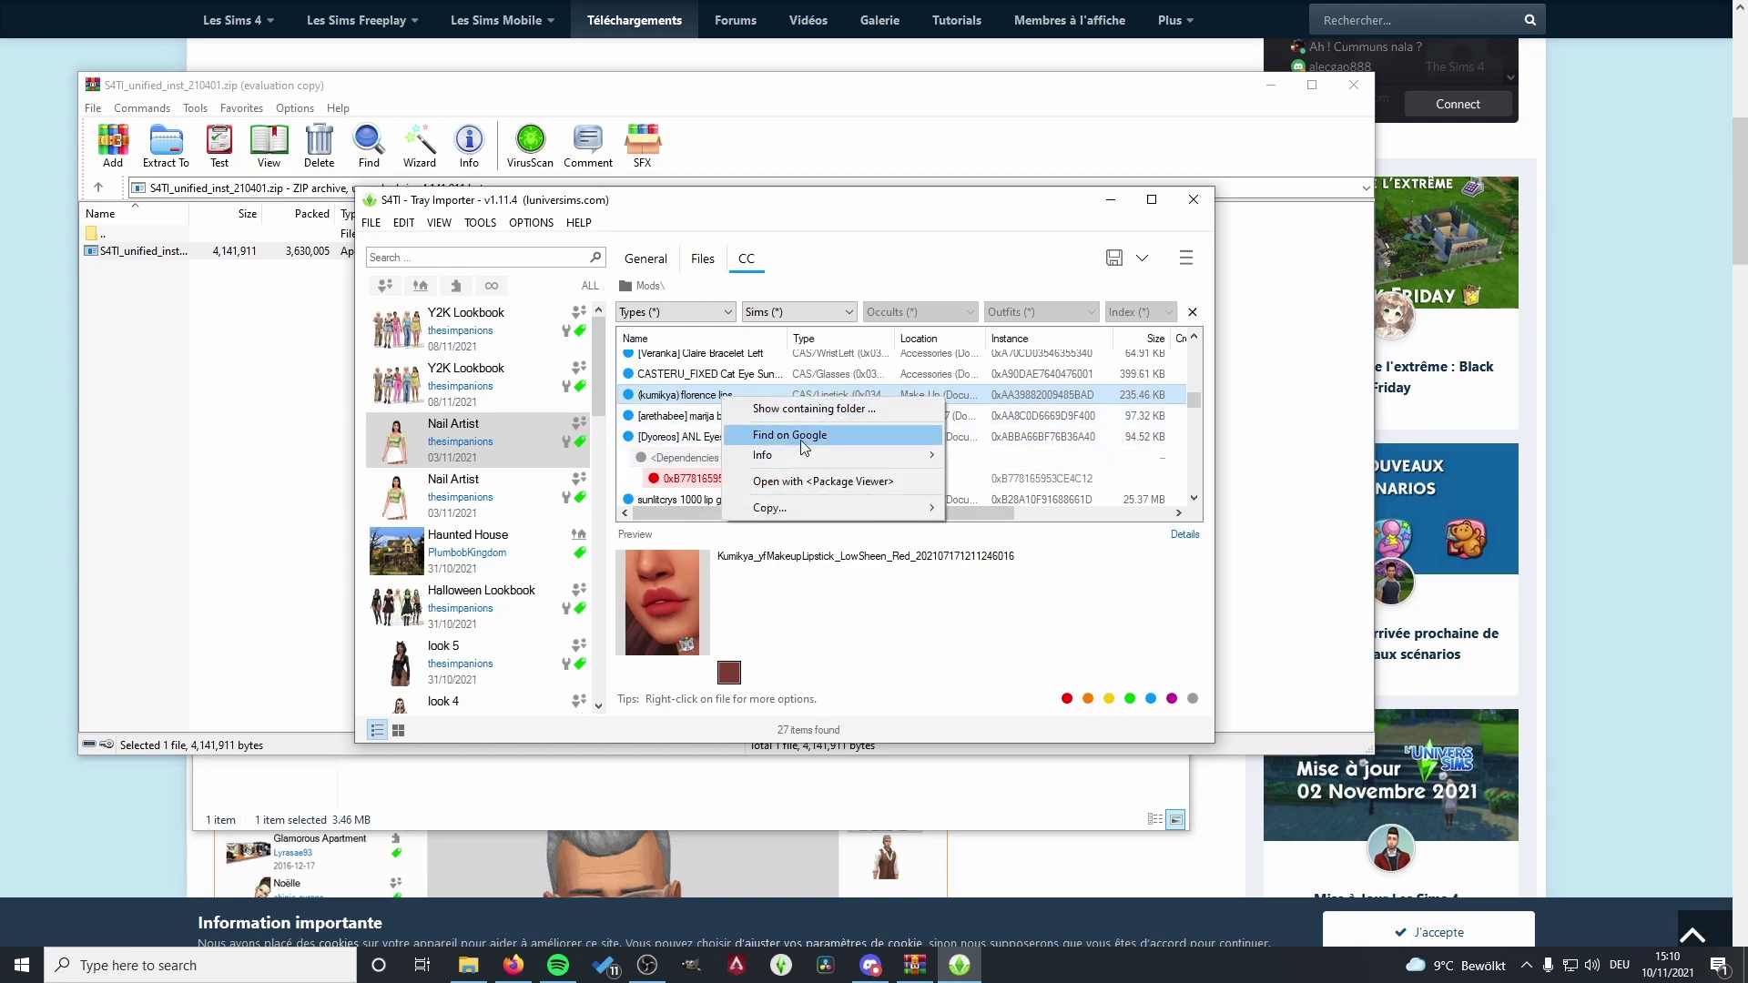
pyautogui.click(689, 401)
pyautogui.rightClick(689, 400)
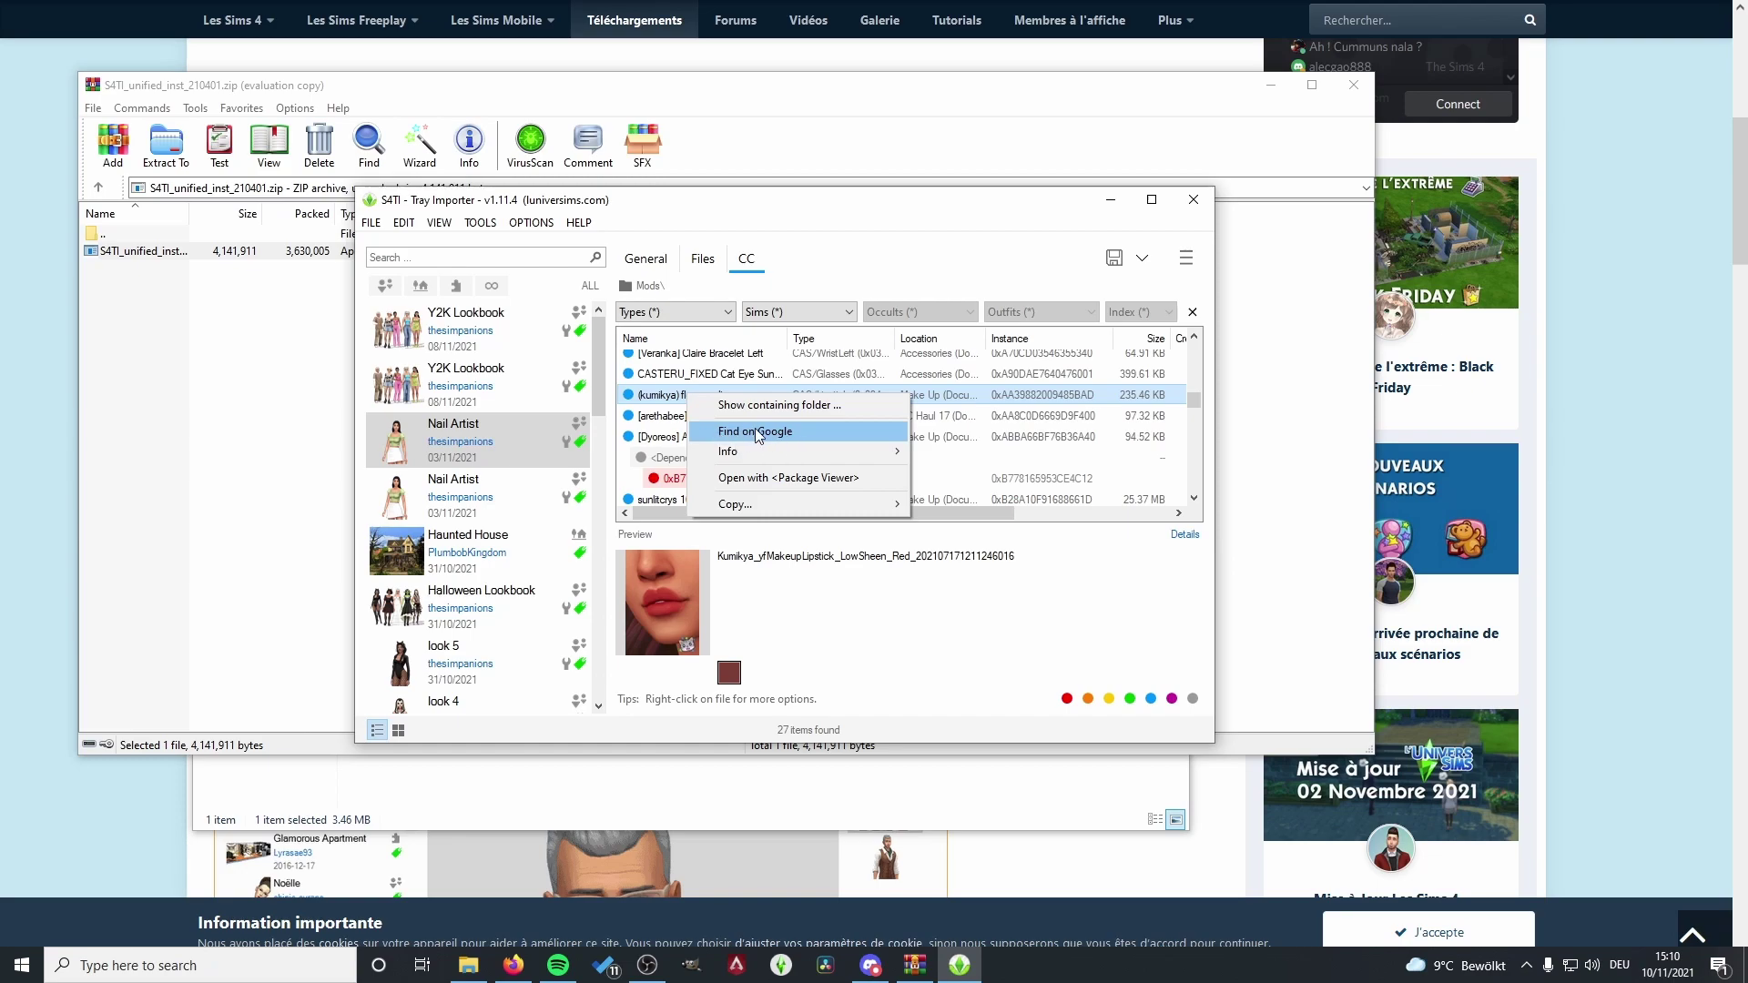
# - Search Google for the florence lips item and open kumikya's FLORENCE MAKEUP SET post
pyautogui.click(758, 435)
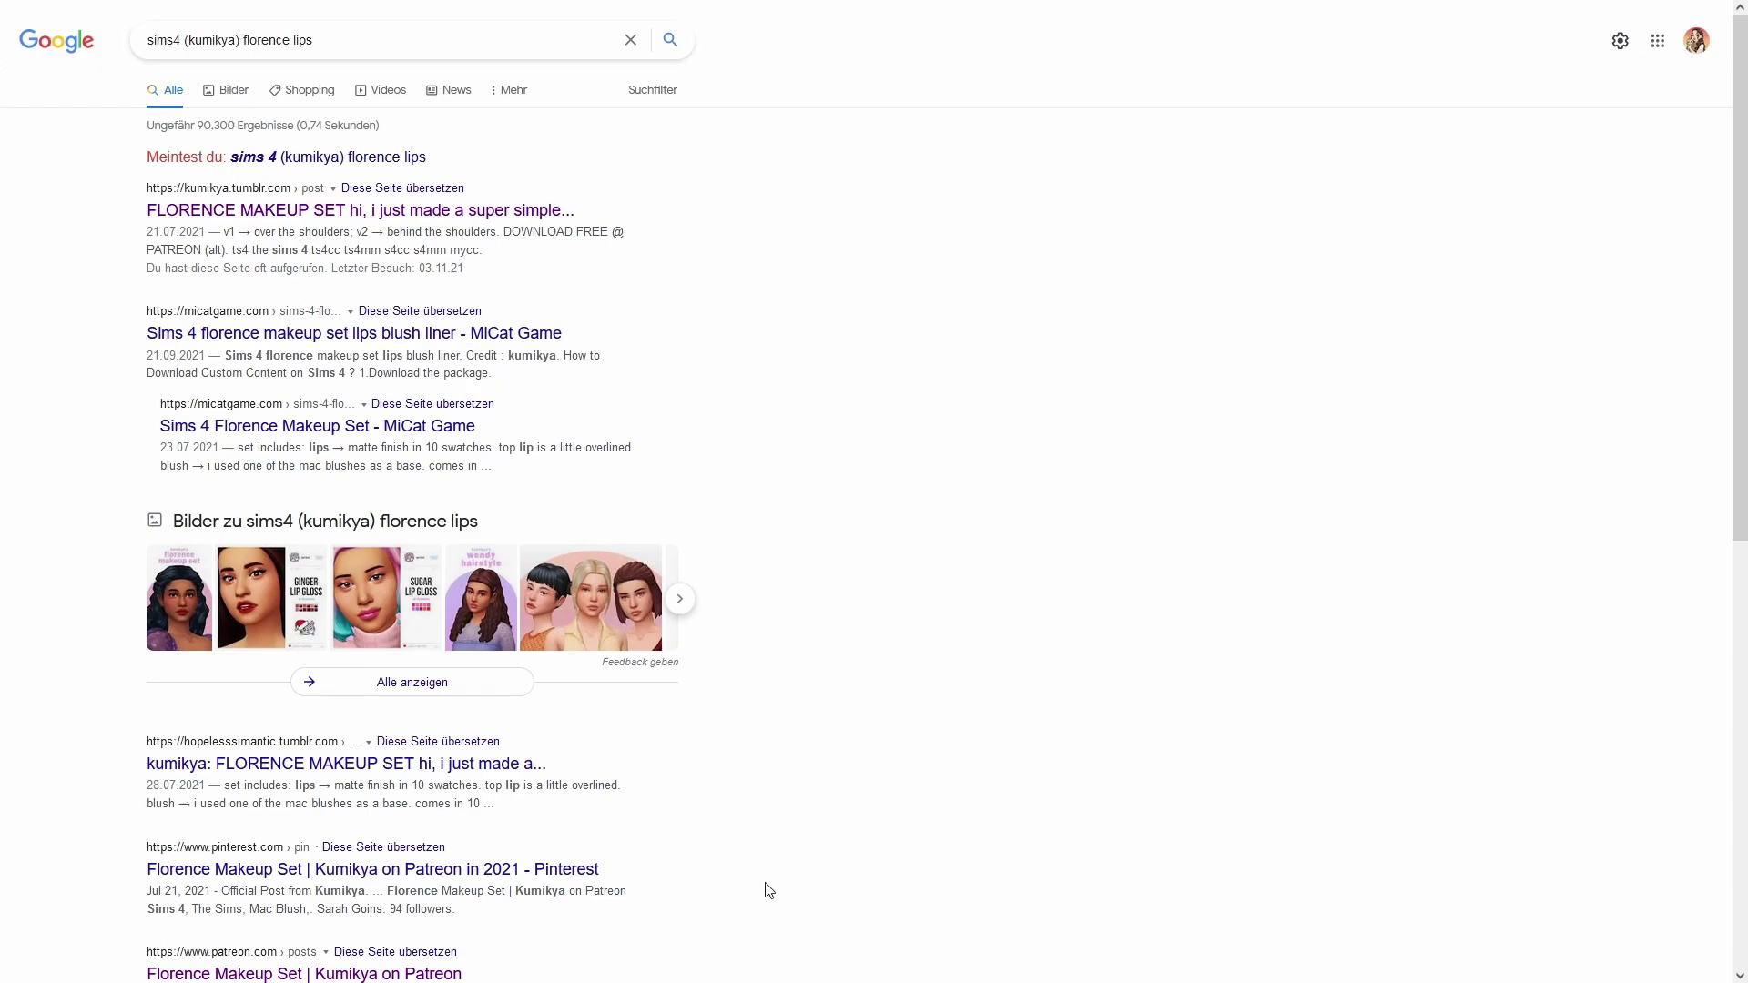
pyautogui.hotkey('alt', 'Tab')
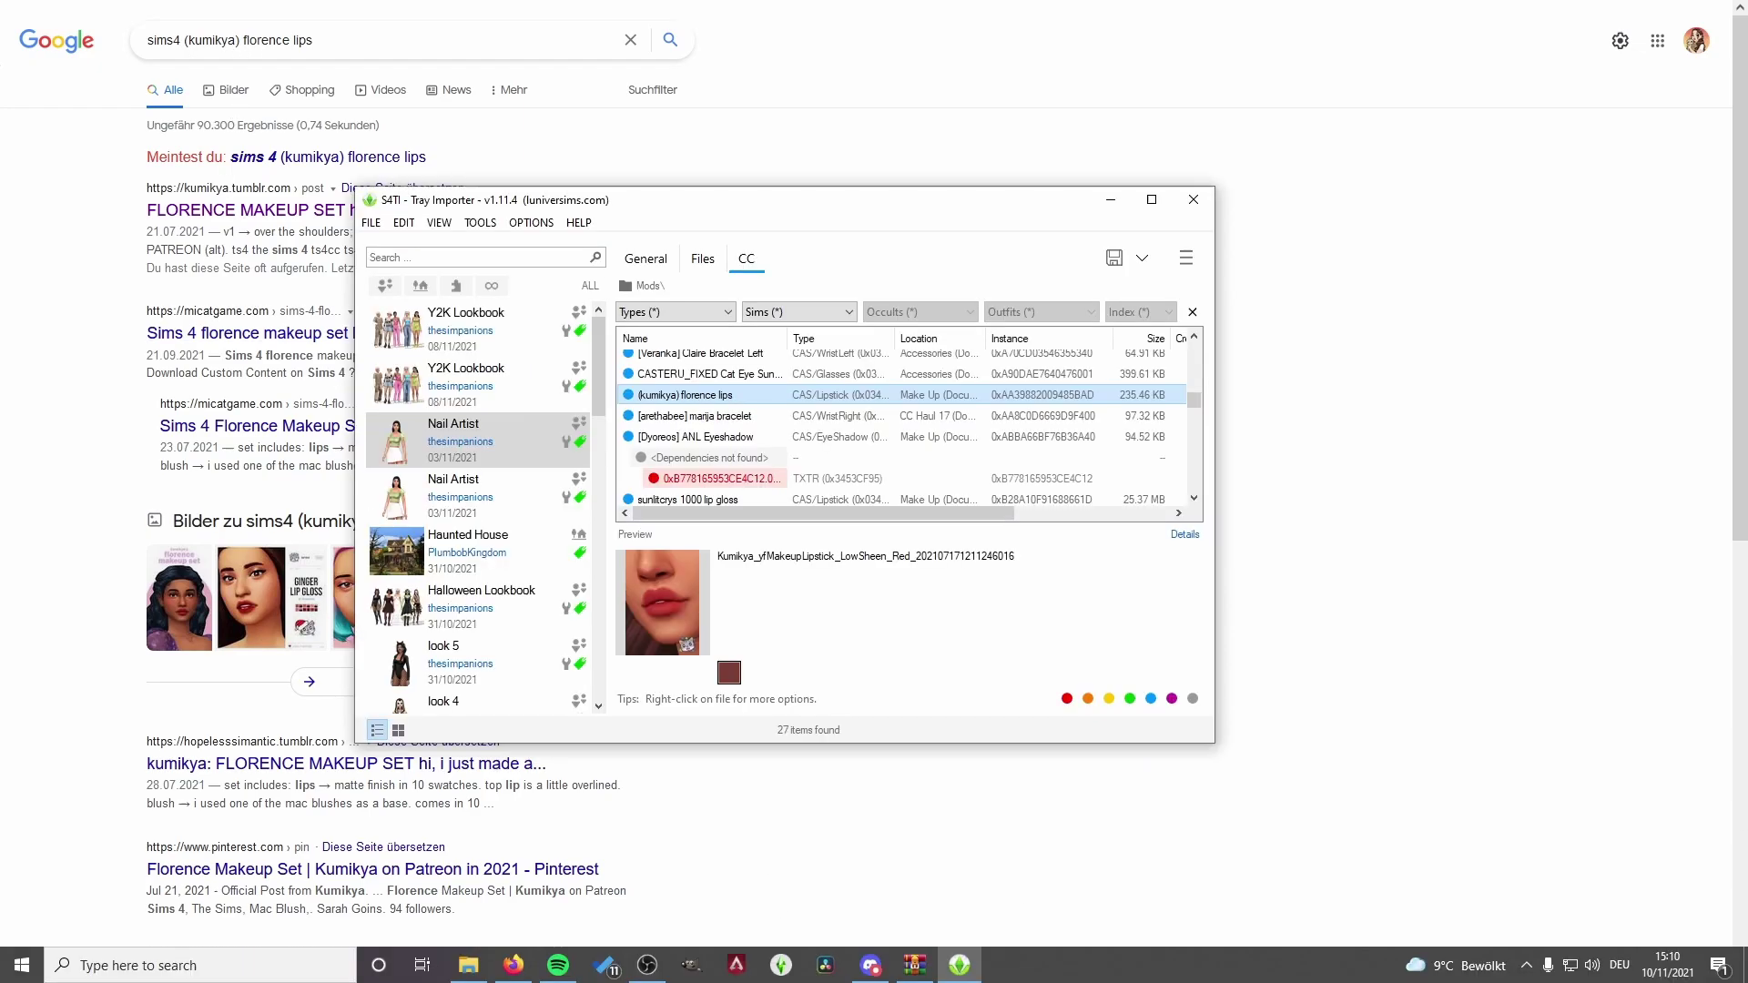
pyautogui.moveTo(703, 207); pyautogui.dragTo(1073, 177)
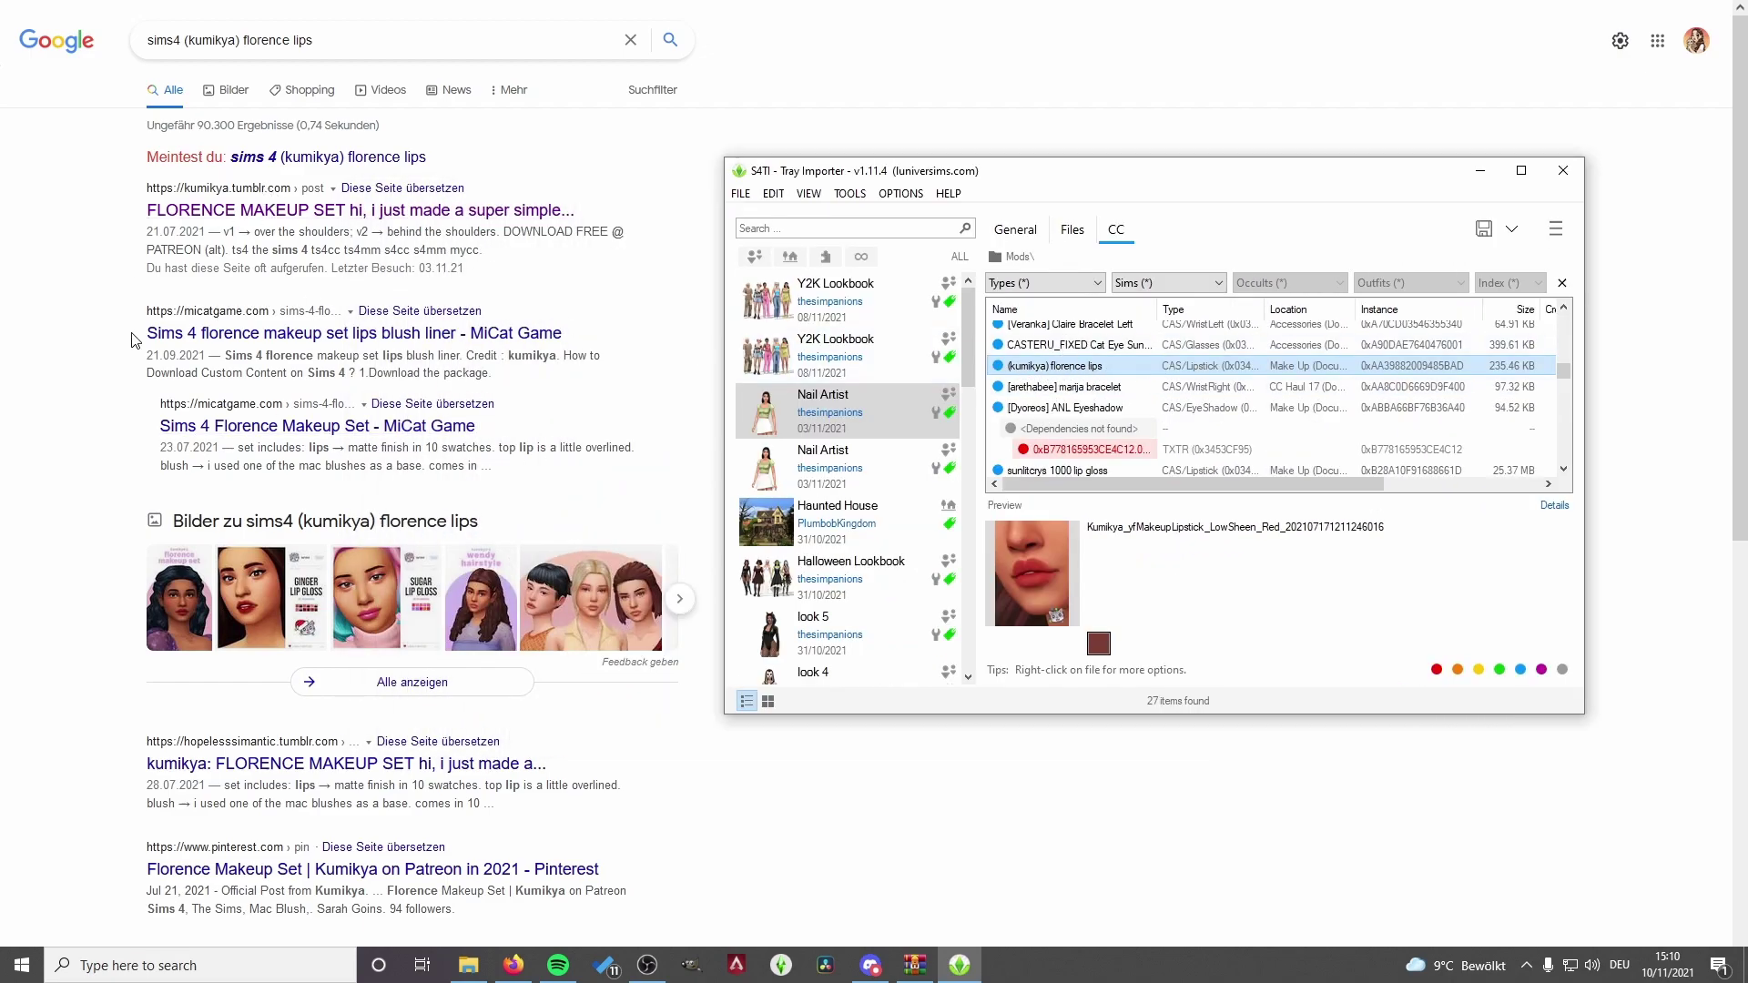
pyautogui.click(52, 293)
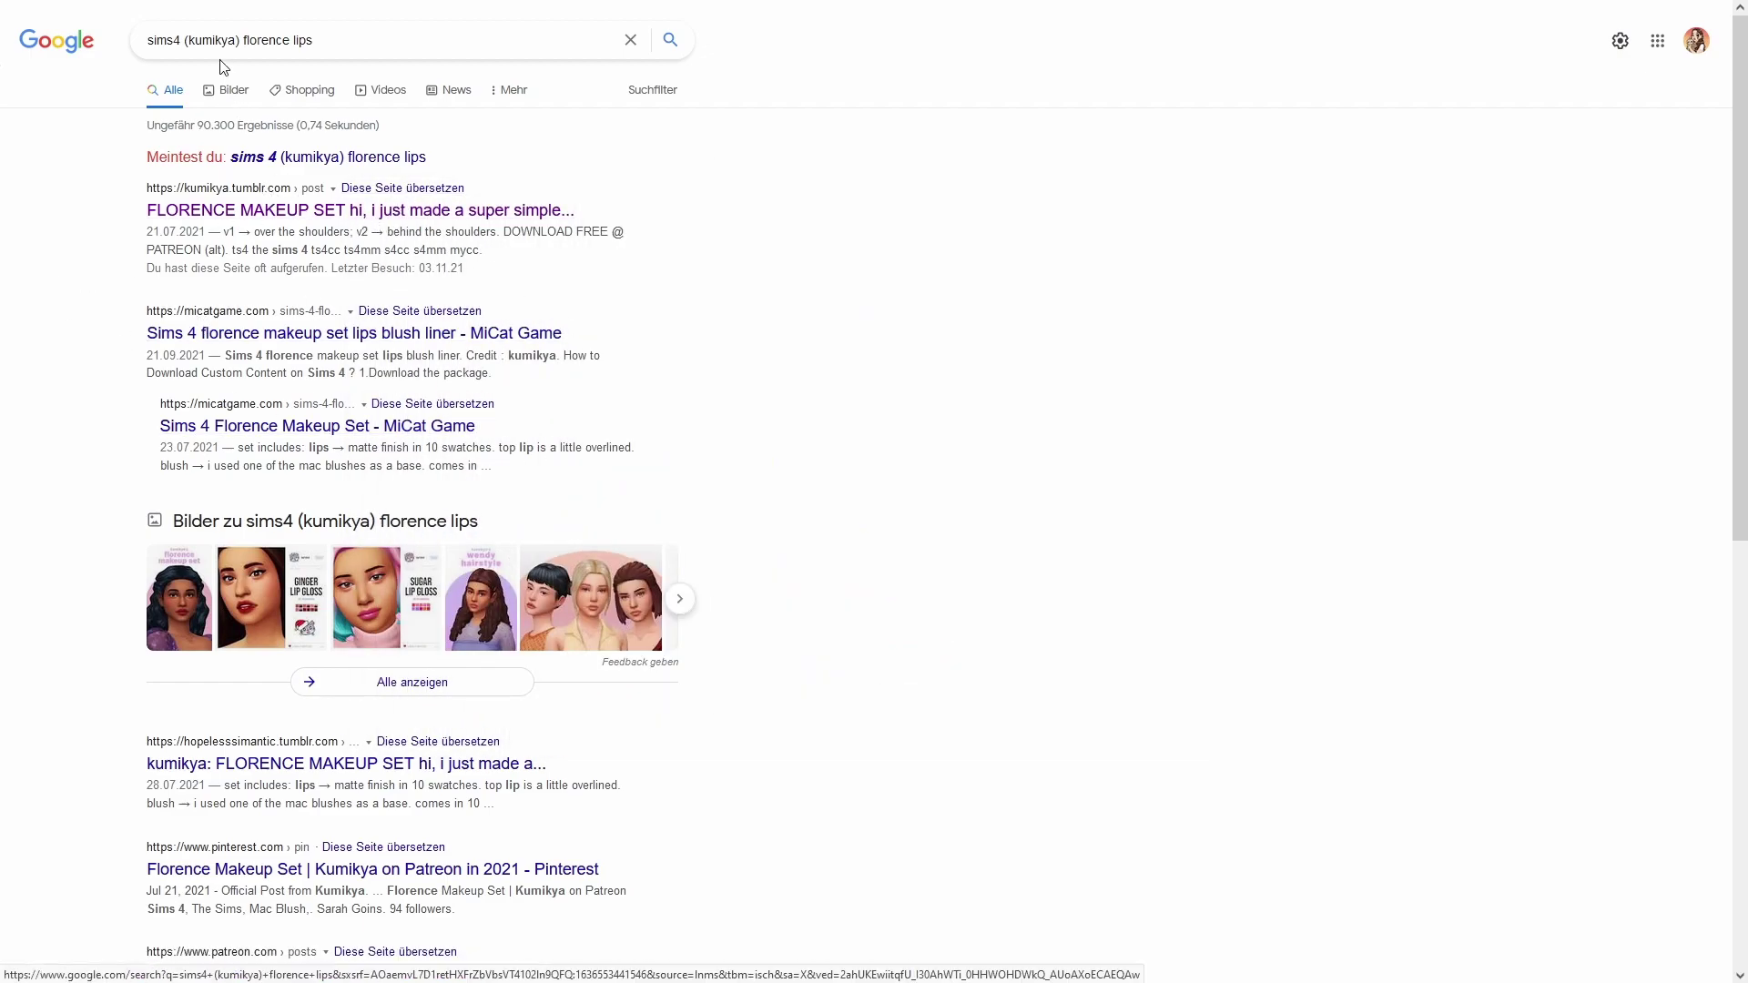
pyautogui.click(263, 226)
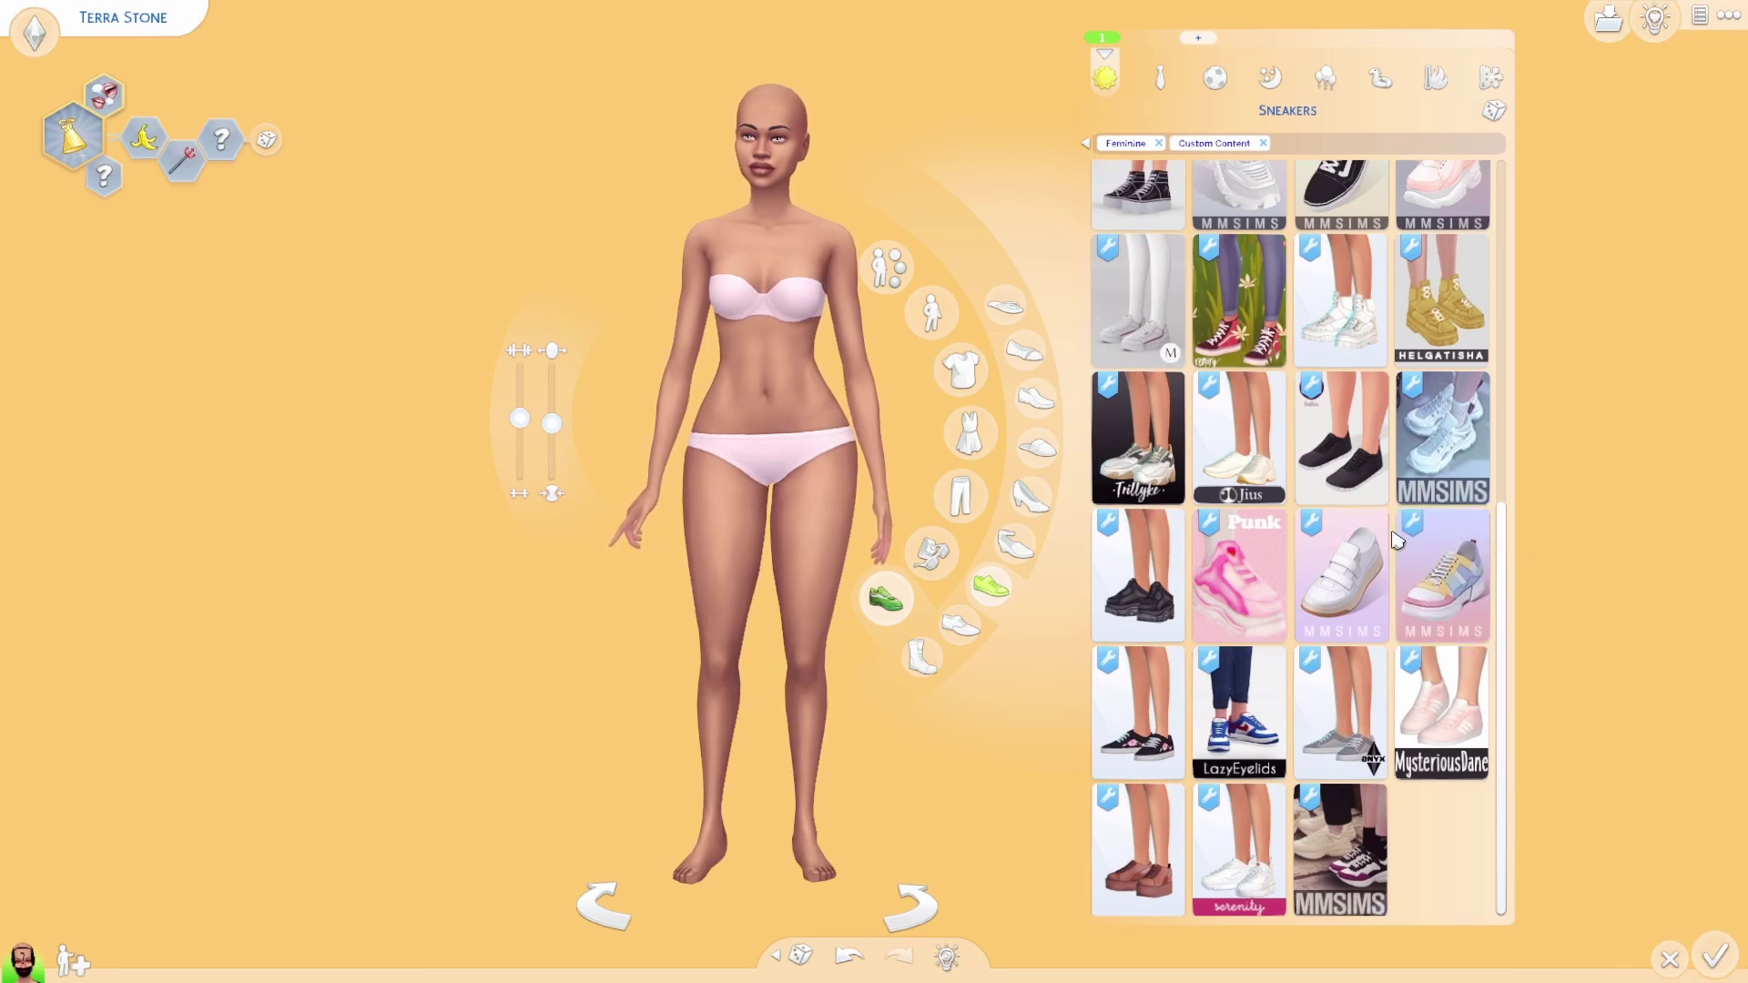
# - Try on several custom sneakers, including the pink Punk and multicolour MMSIMS pairs
pyautogui.click(1340, 300)
pyautogui.click(1236, 341)
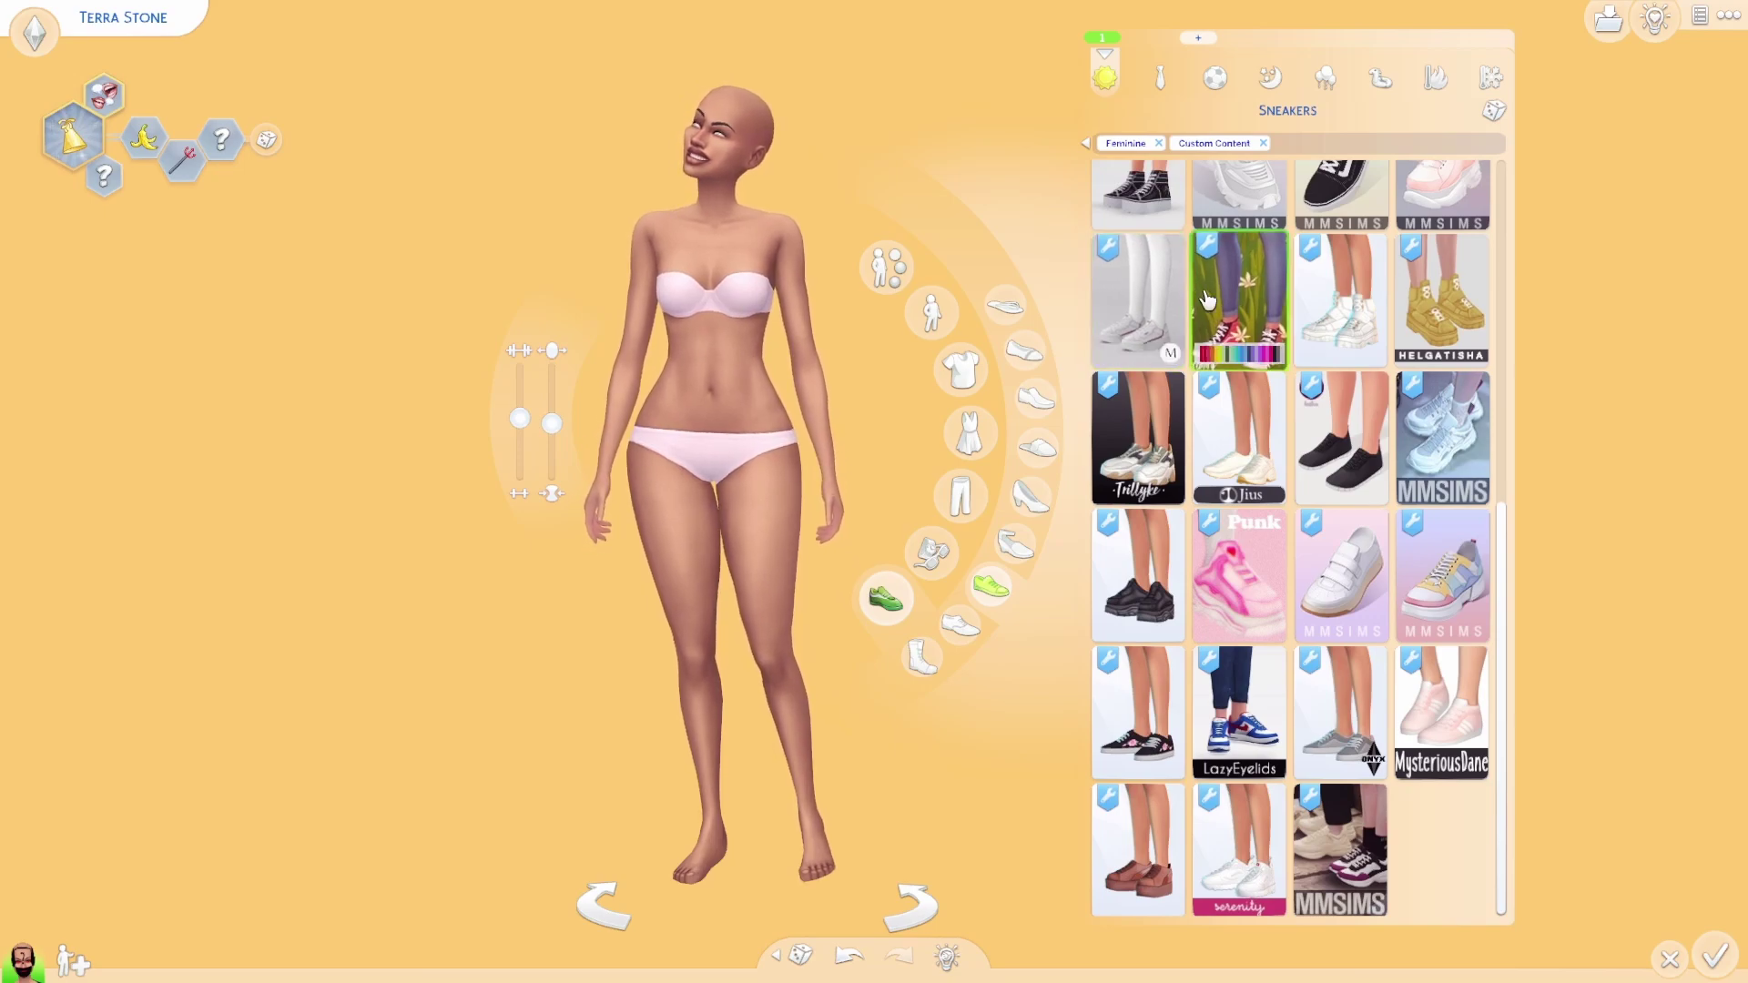
pyautogui.click(1270, 603)
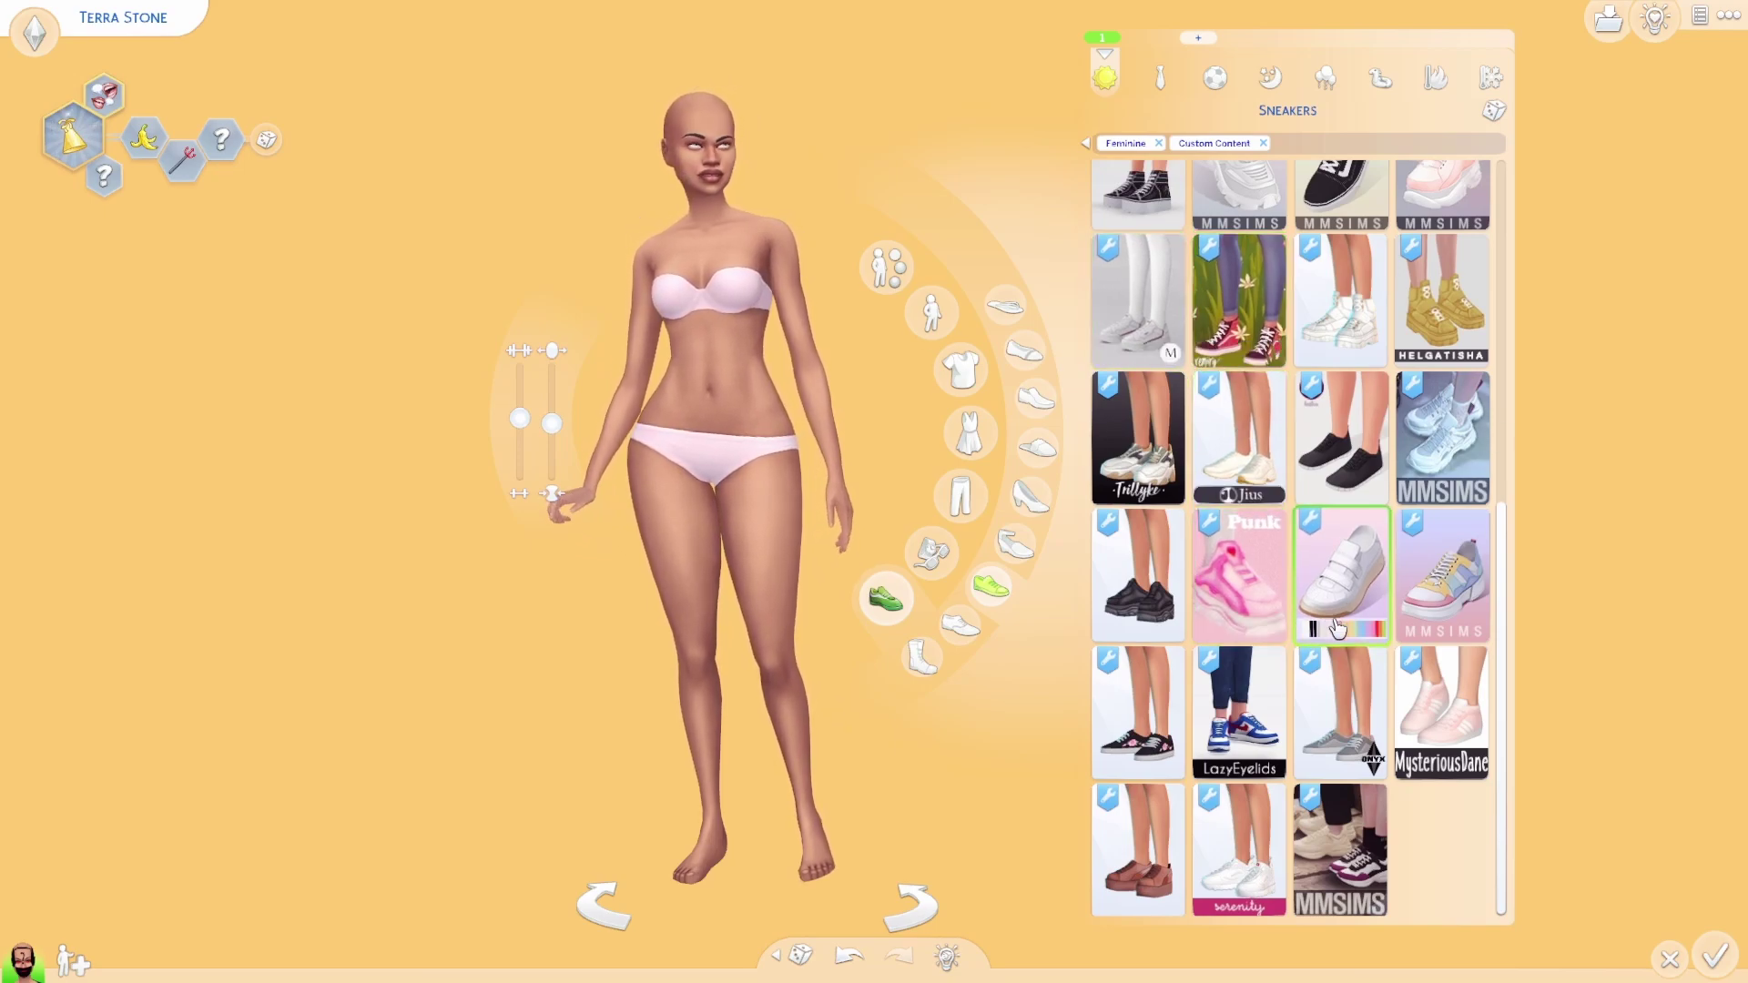
pyautogui.scroll(1, 1390, 703)
pyautogui.click(1393, 701)
pyautogui.scroll(-1, 1390, 704)
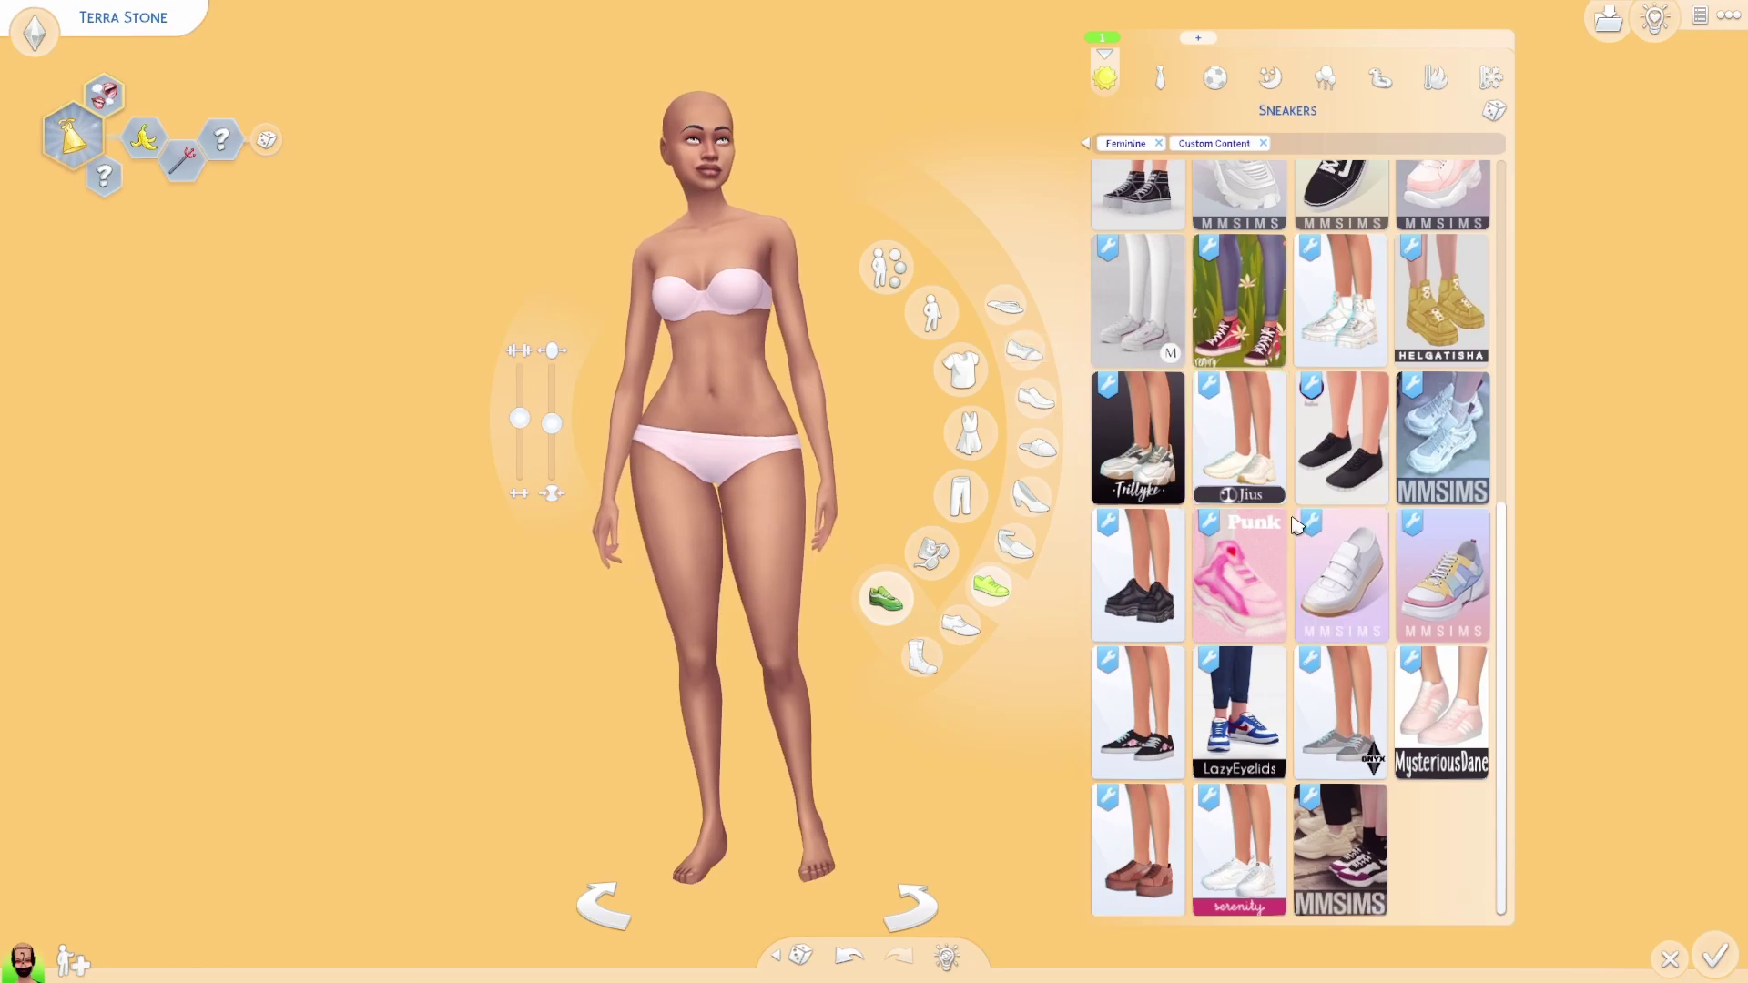
pyautogui.click(1254, 539)
# - Dress the Sim in the flowered sneakers in light green and open the household save window
pyautogui.click(1240, 323)
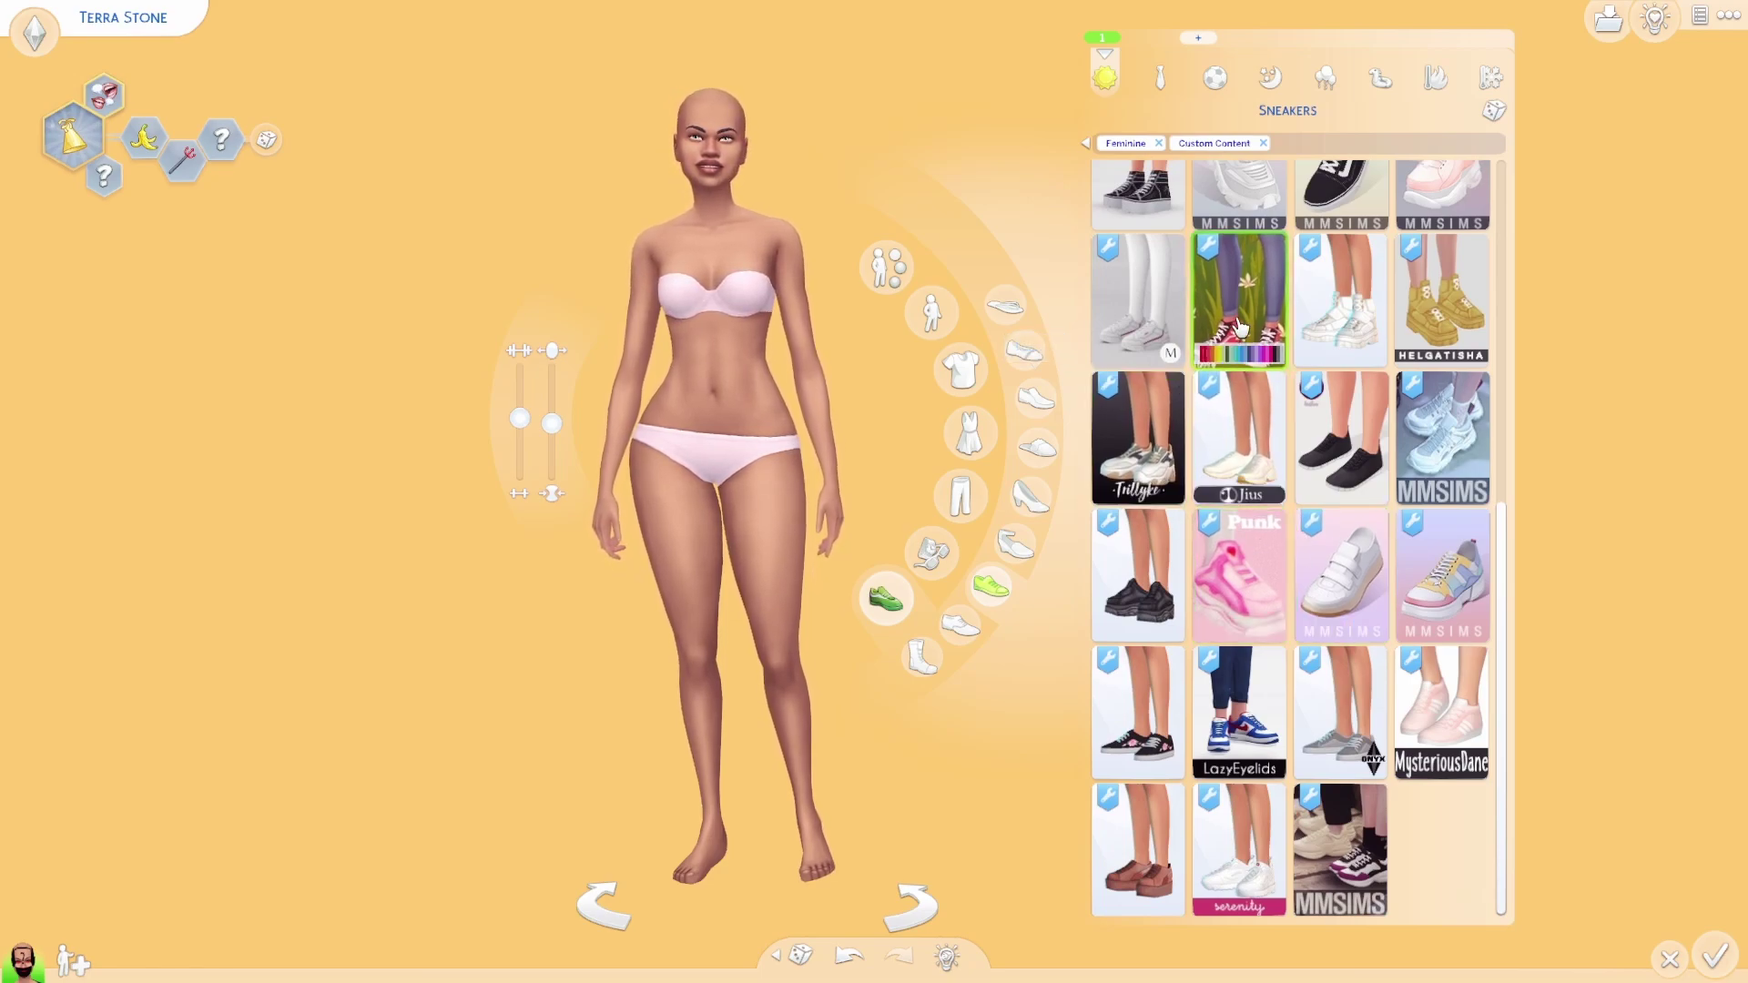
pyautogui.moveTo(1233, 358)
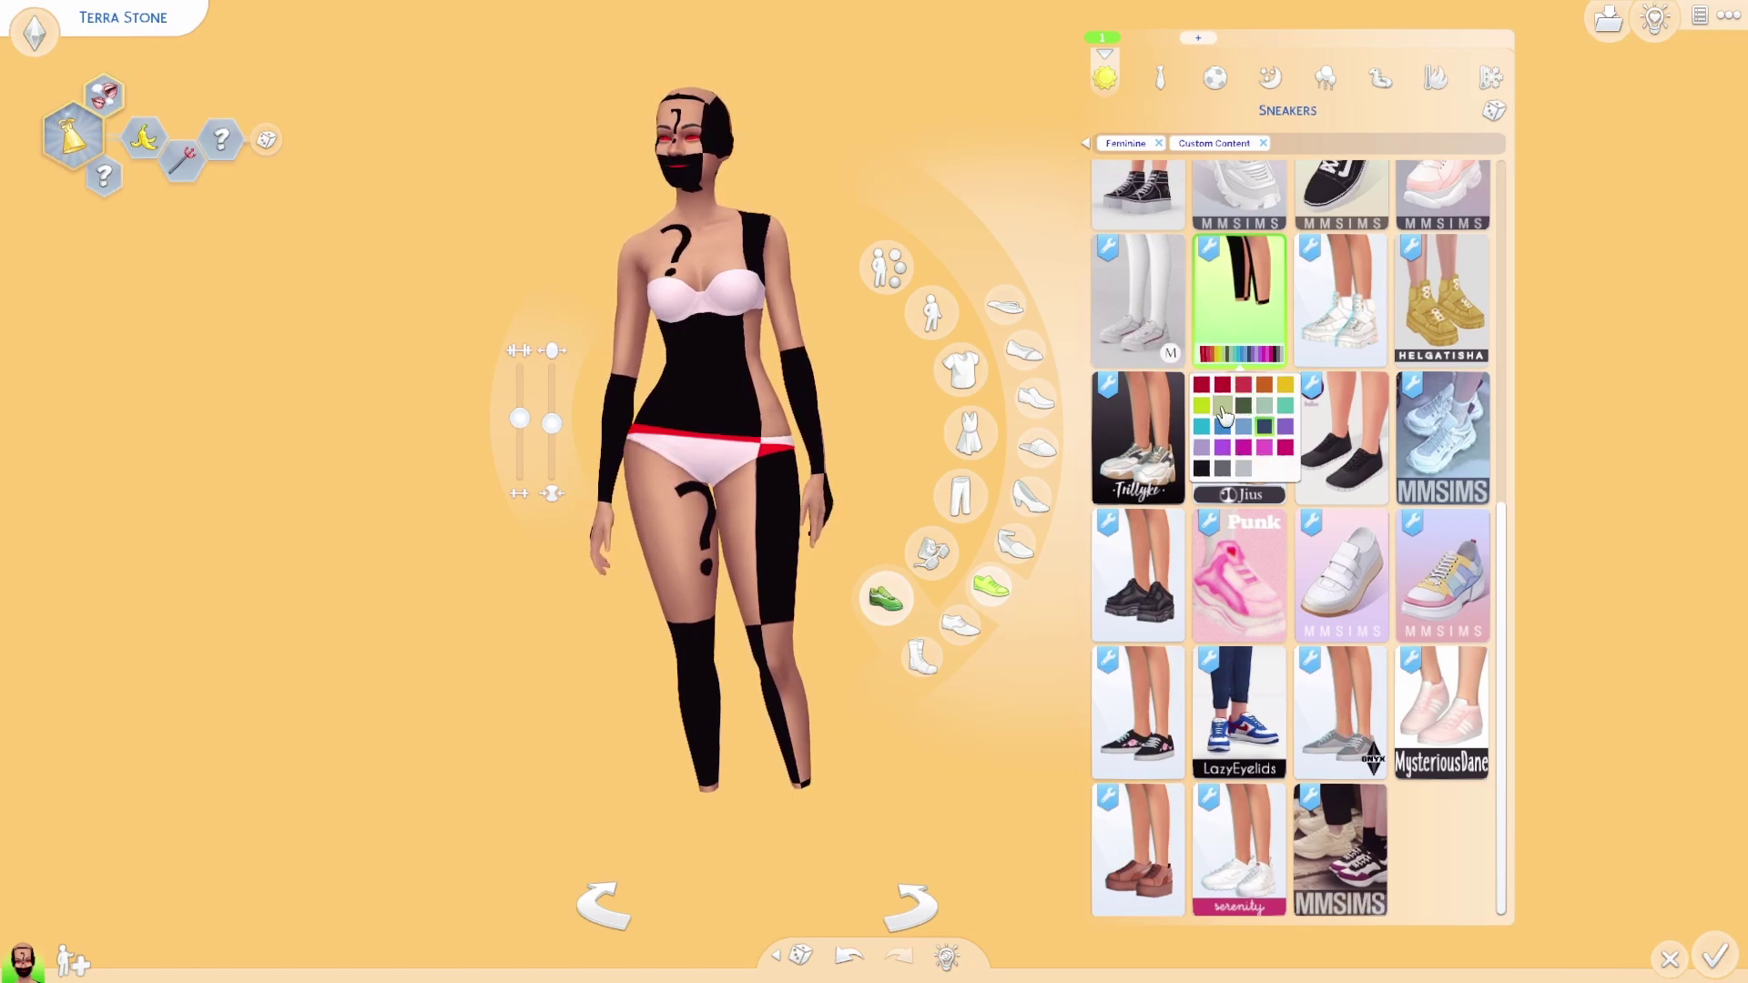
pyautogui.click(1222, 407)
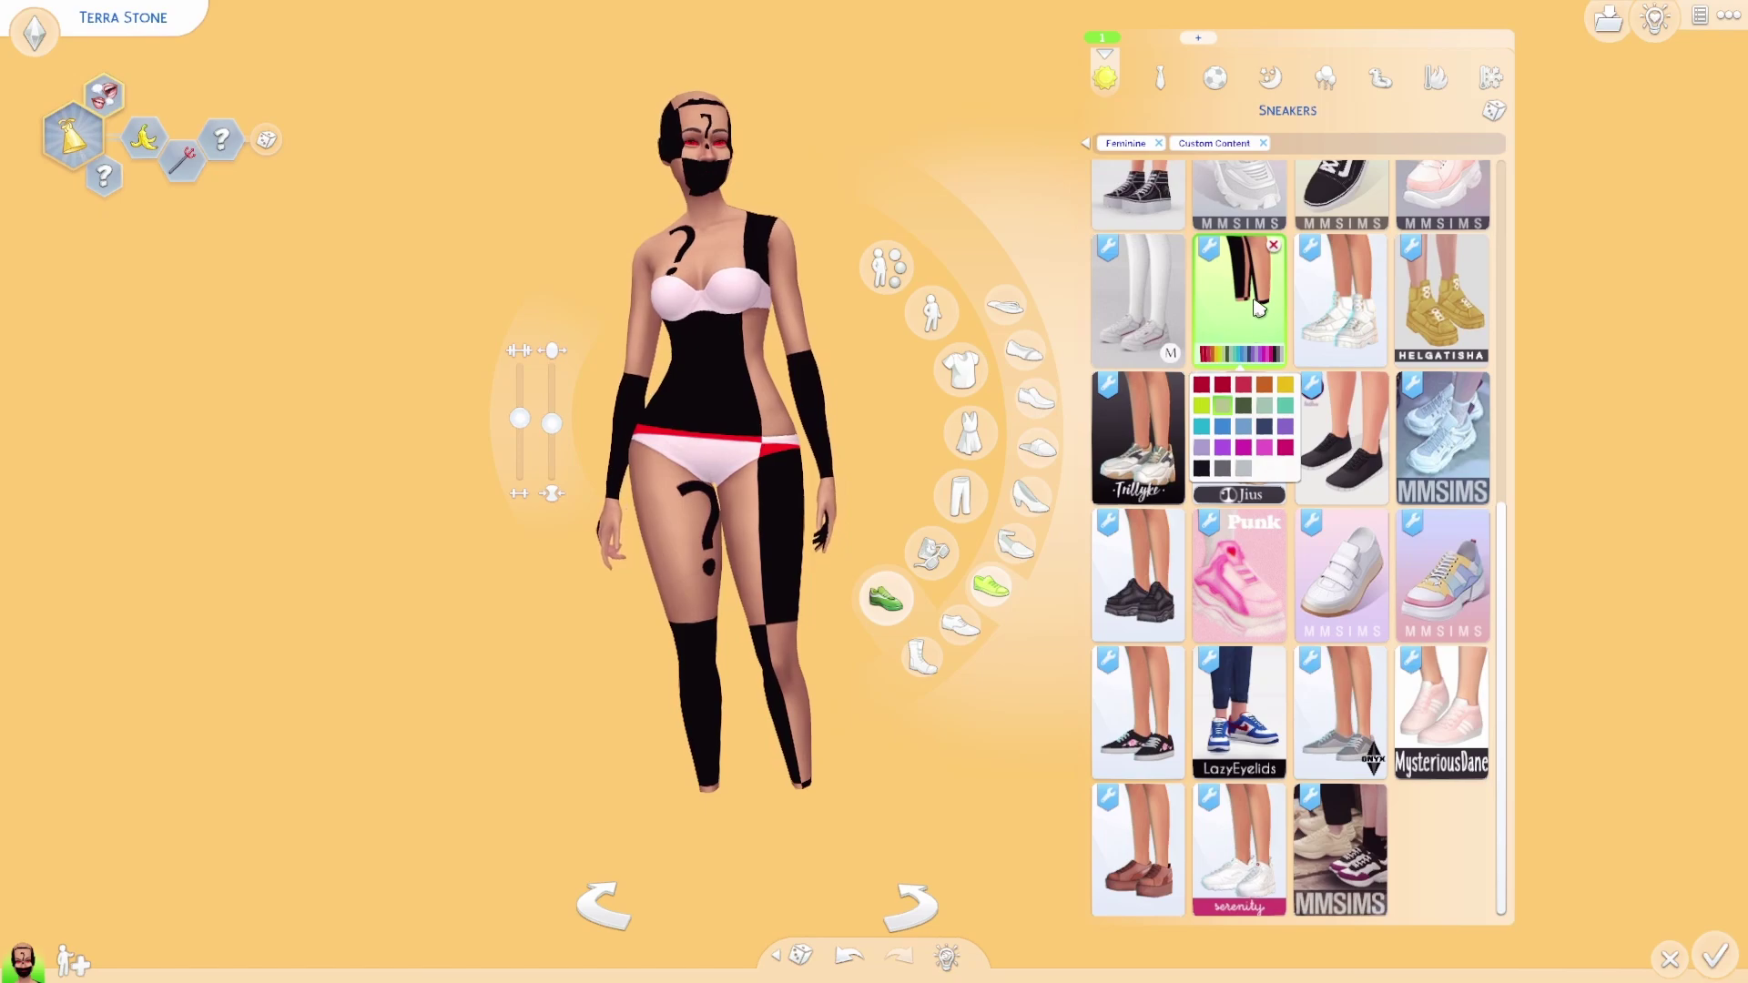
pyautogui.click(1608, 20)
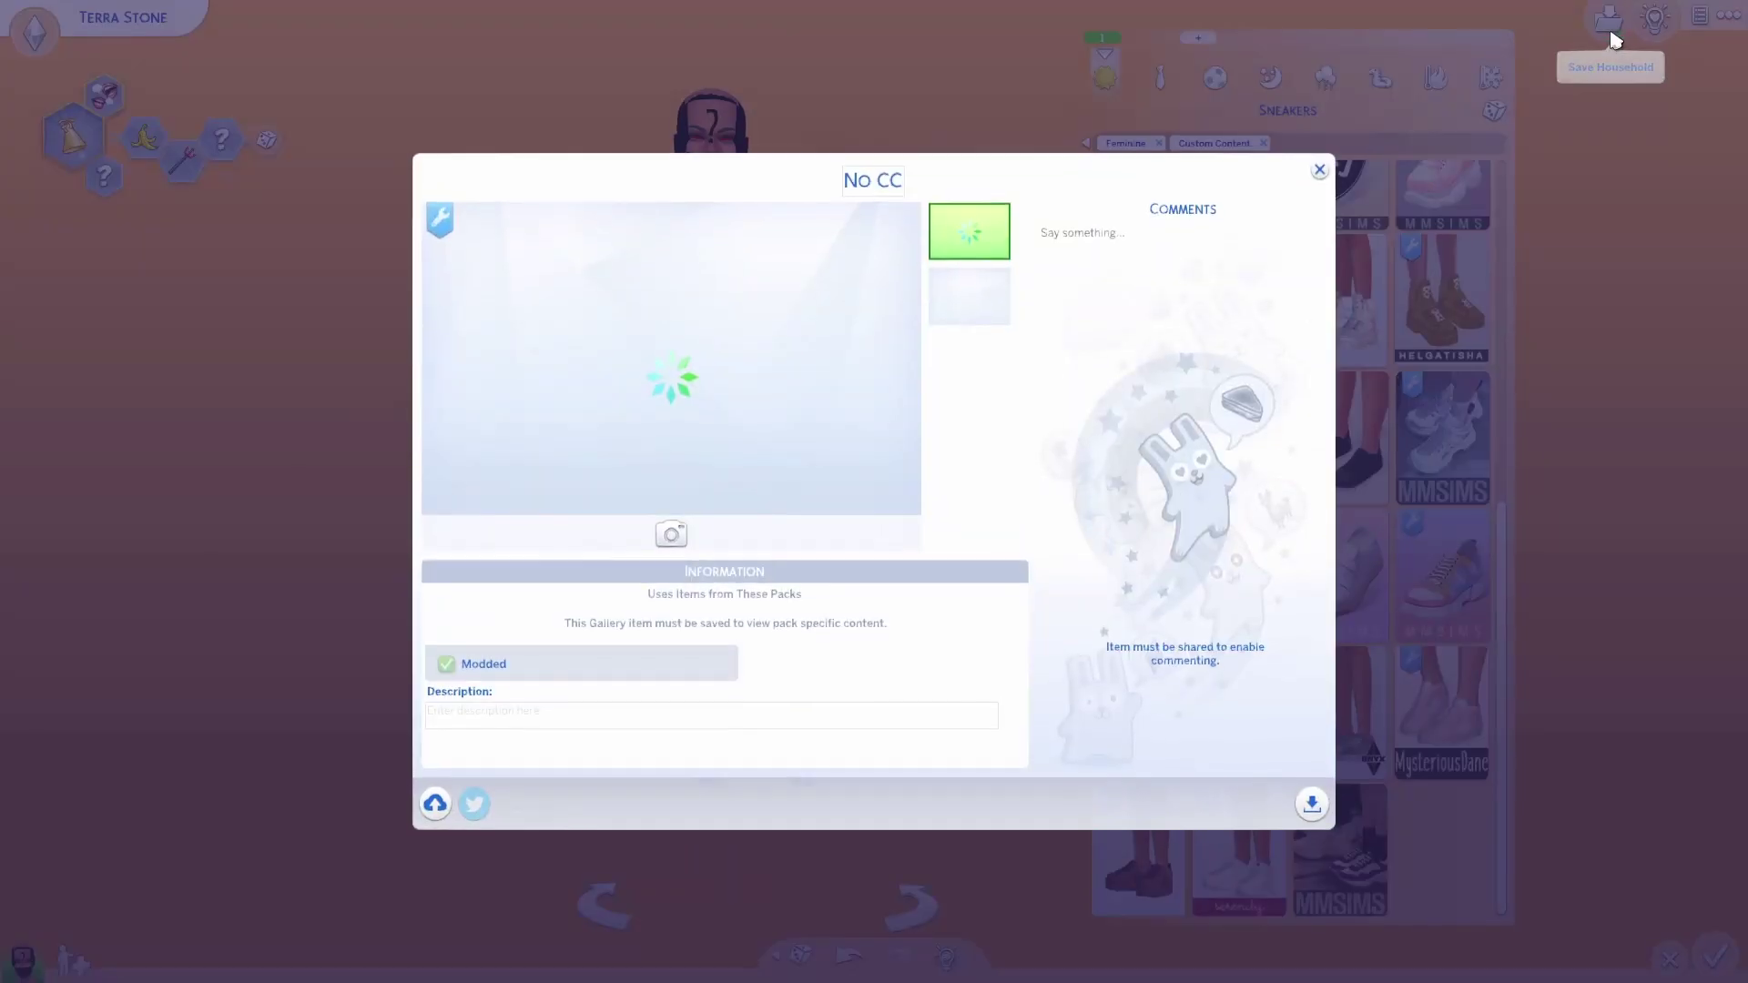
# - Save the No CC household to the library and preview its VansSk8 HiMERGED shoes in Tray Importer
pyautogui.click(1311, 790)
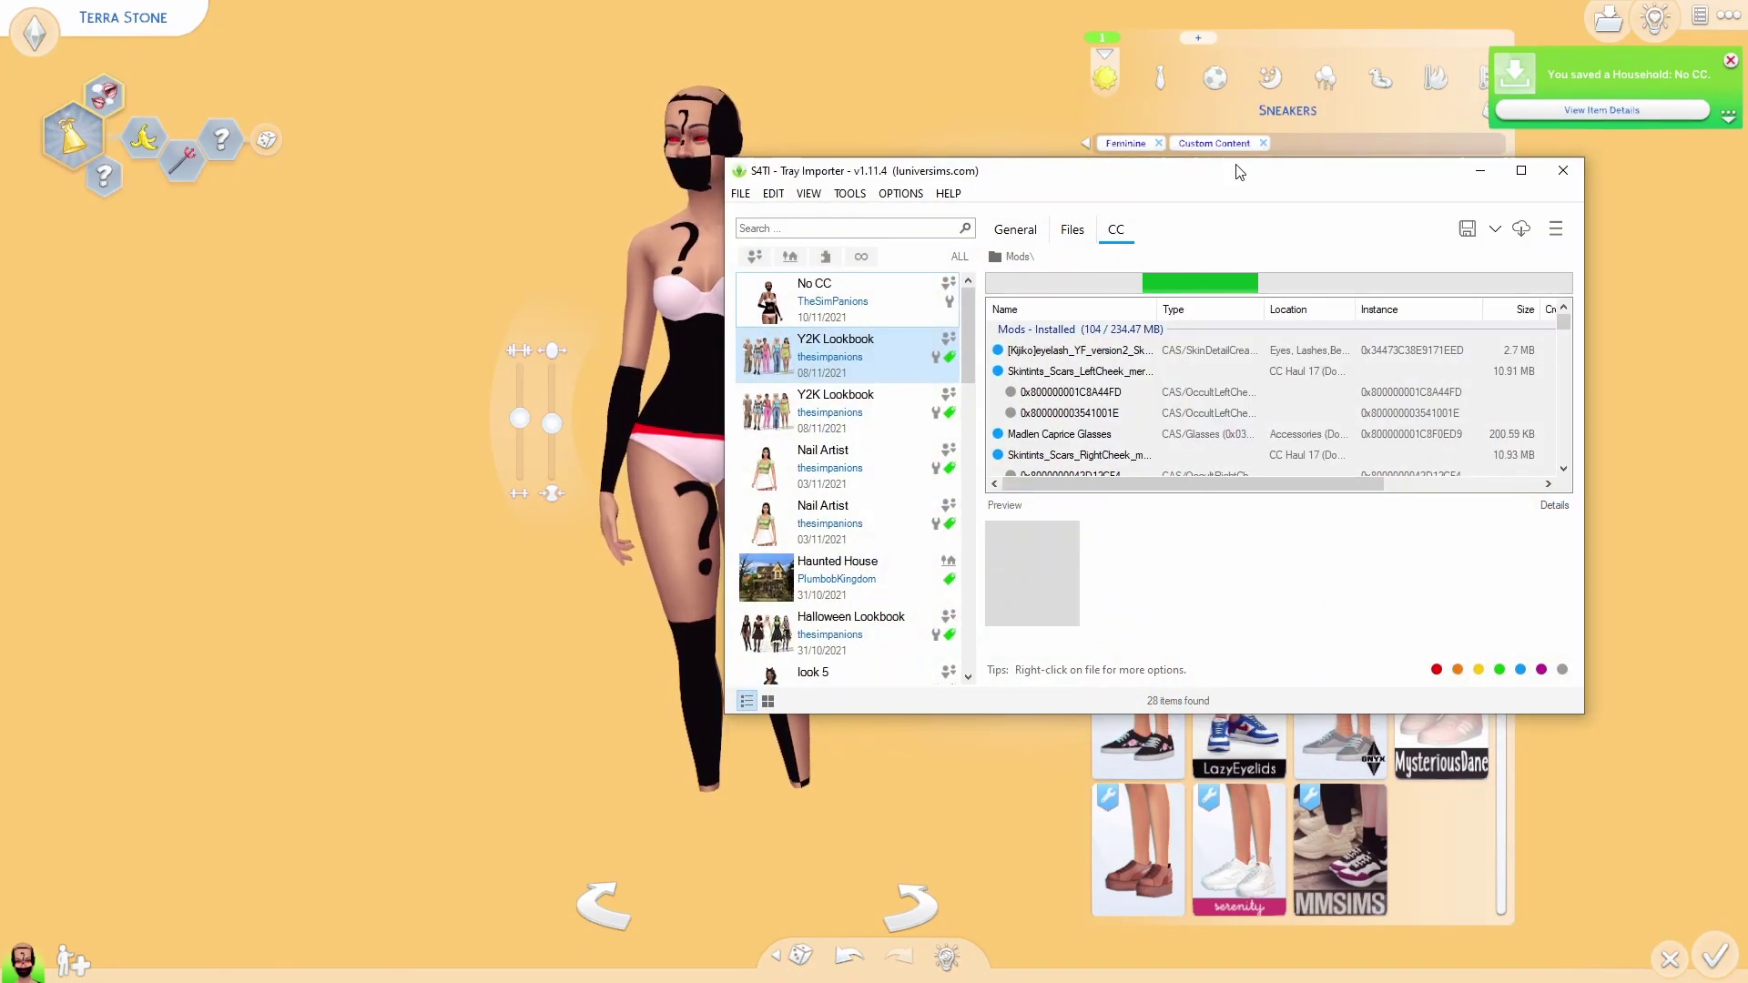
pyautogui.moveTo(1248, 180); pyautogui.dragTo(896, 149)
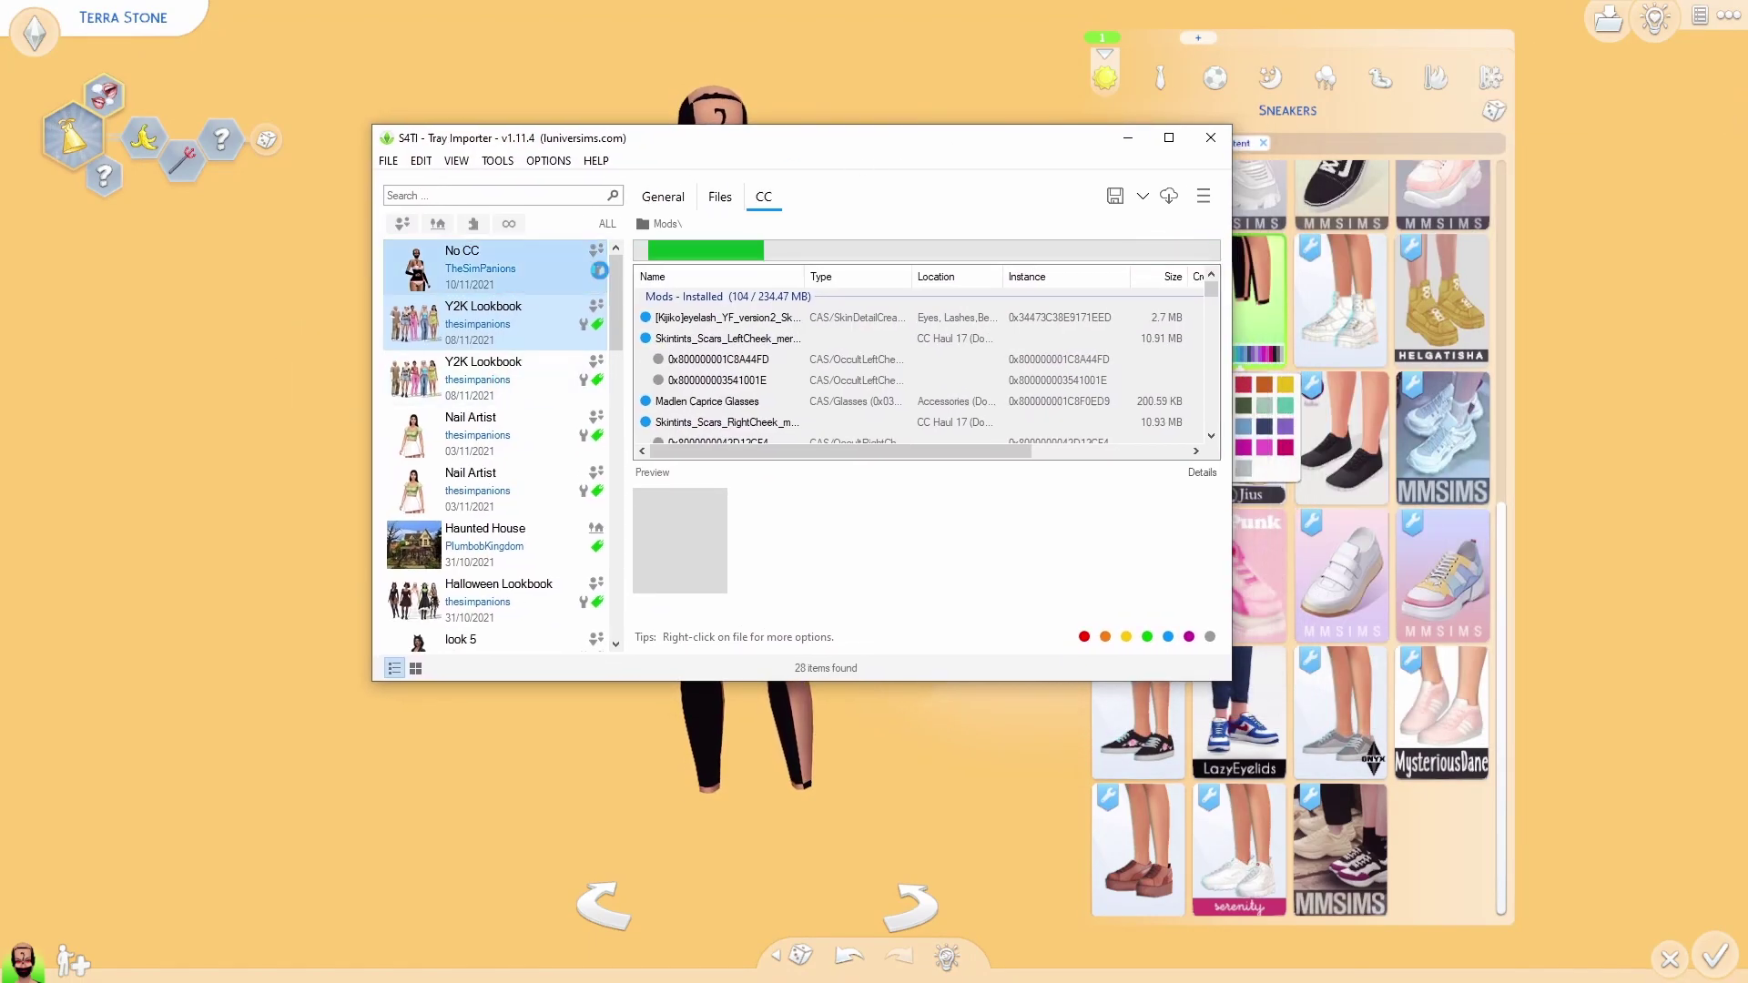
pyautogui.click(481, 272)
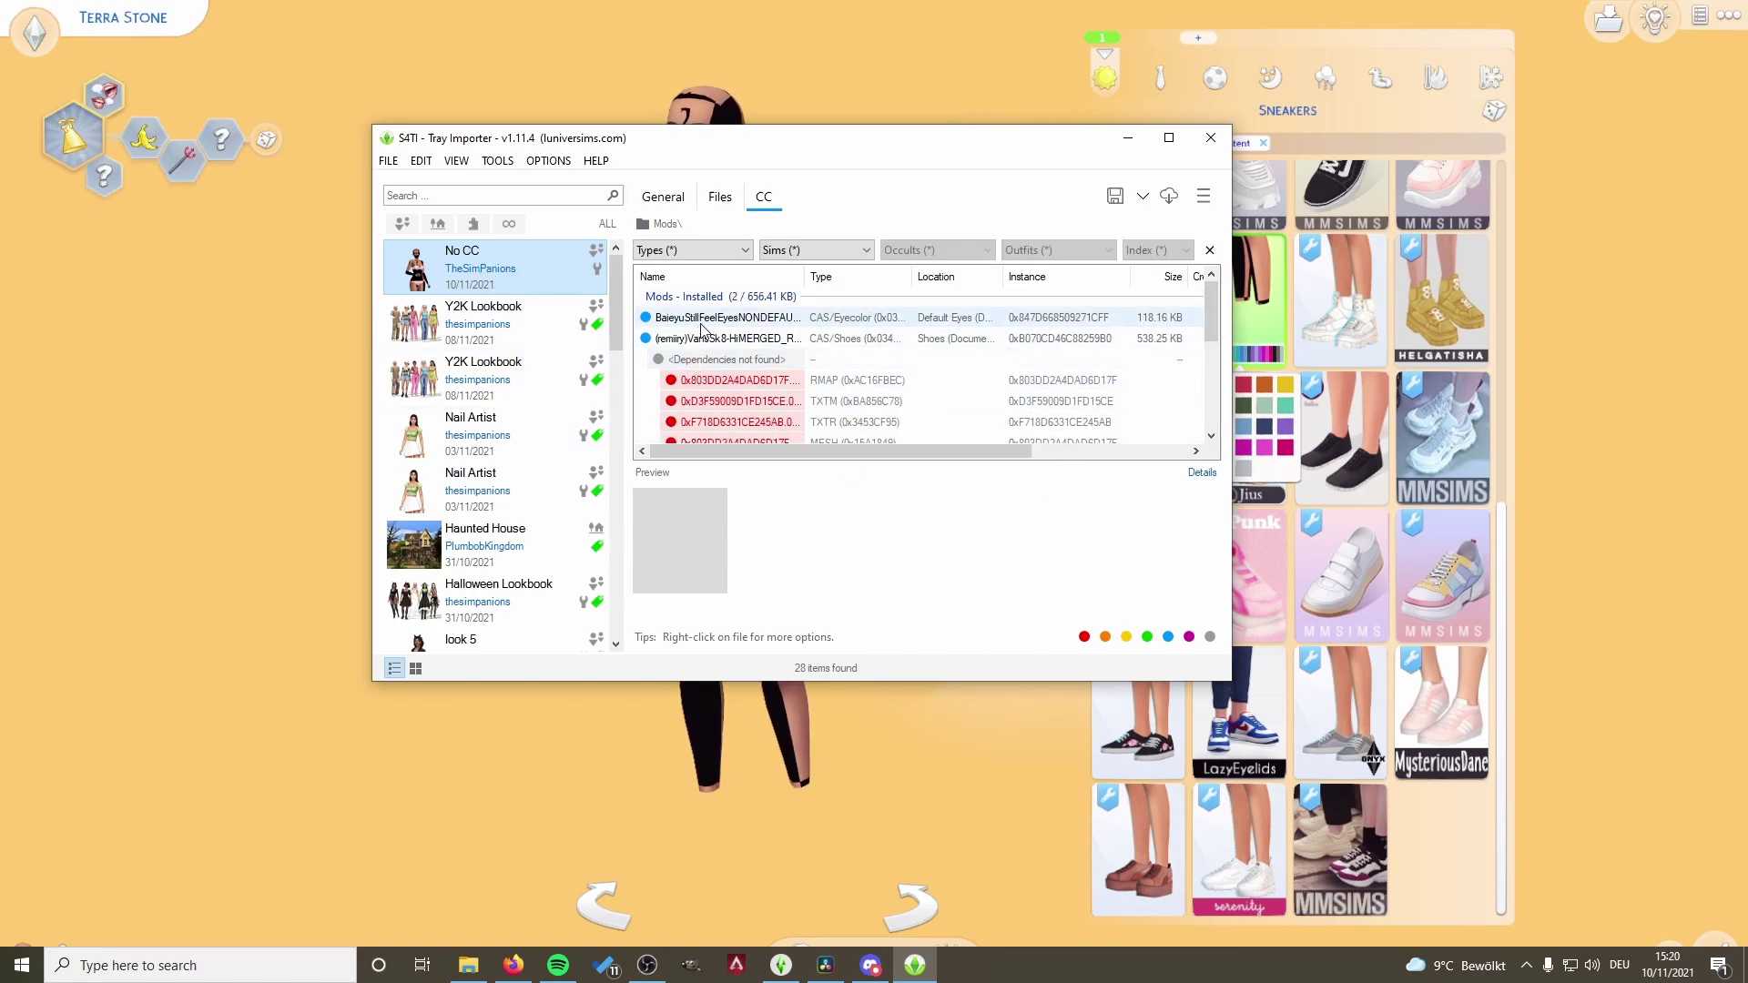
pyautogui.click(728, 342)
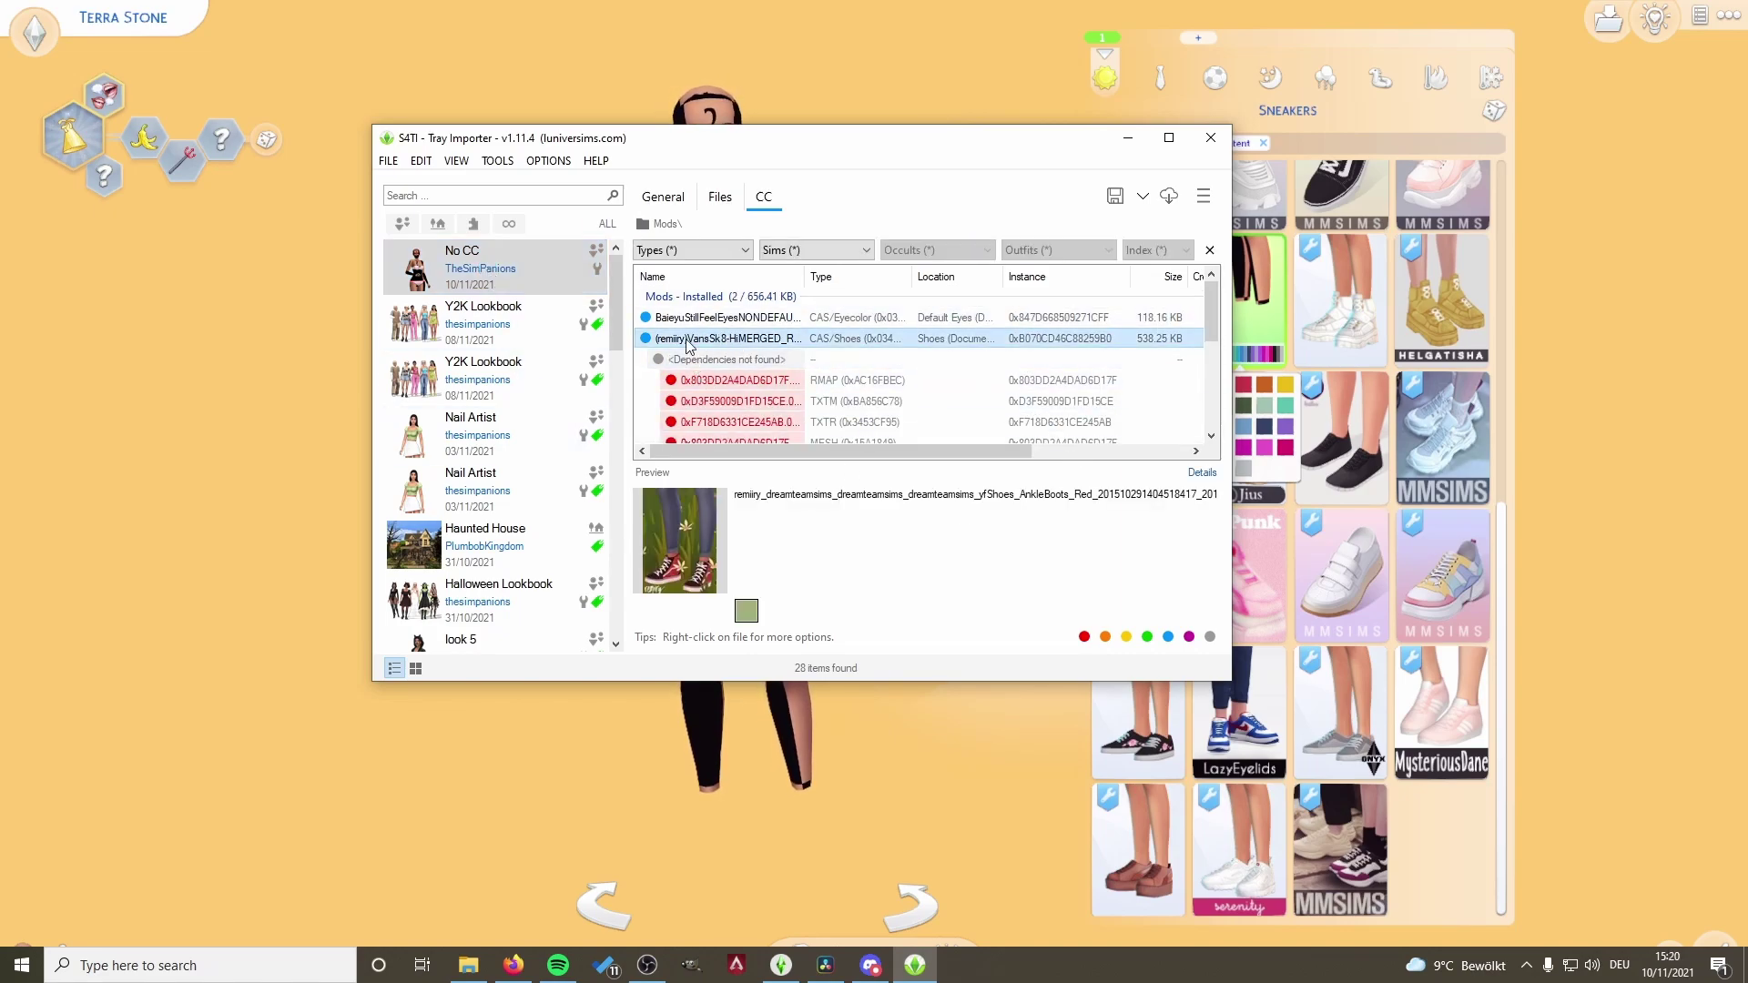
# - Search Google for the VansSk8 HiMERGED recolor in fullscreen and open the Maxis Match CC World post
pyautogui.rightClick(688, 344)
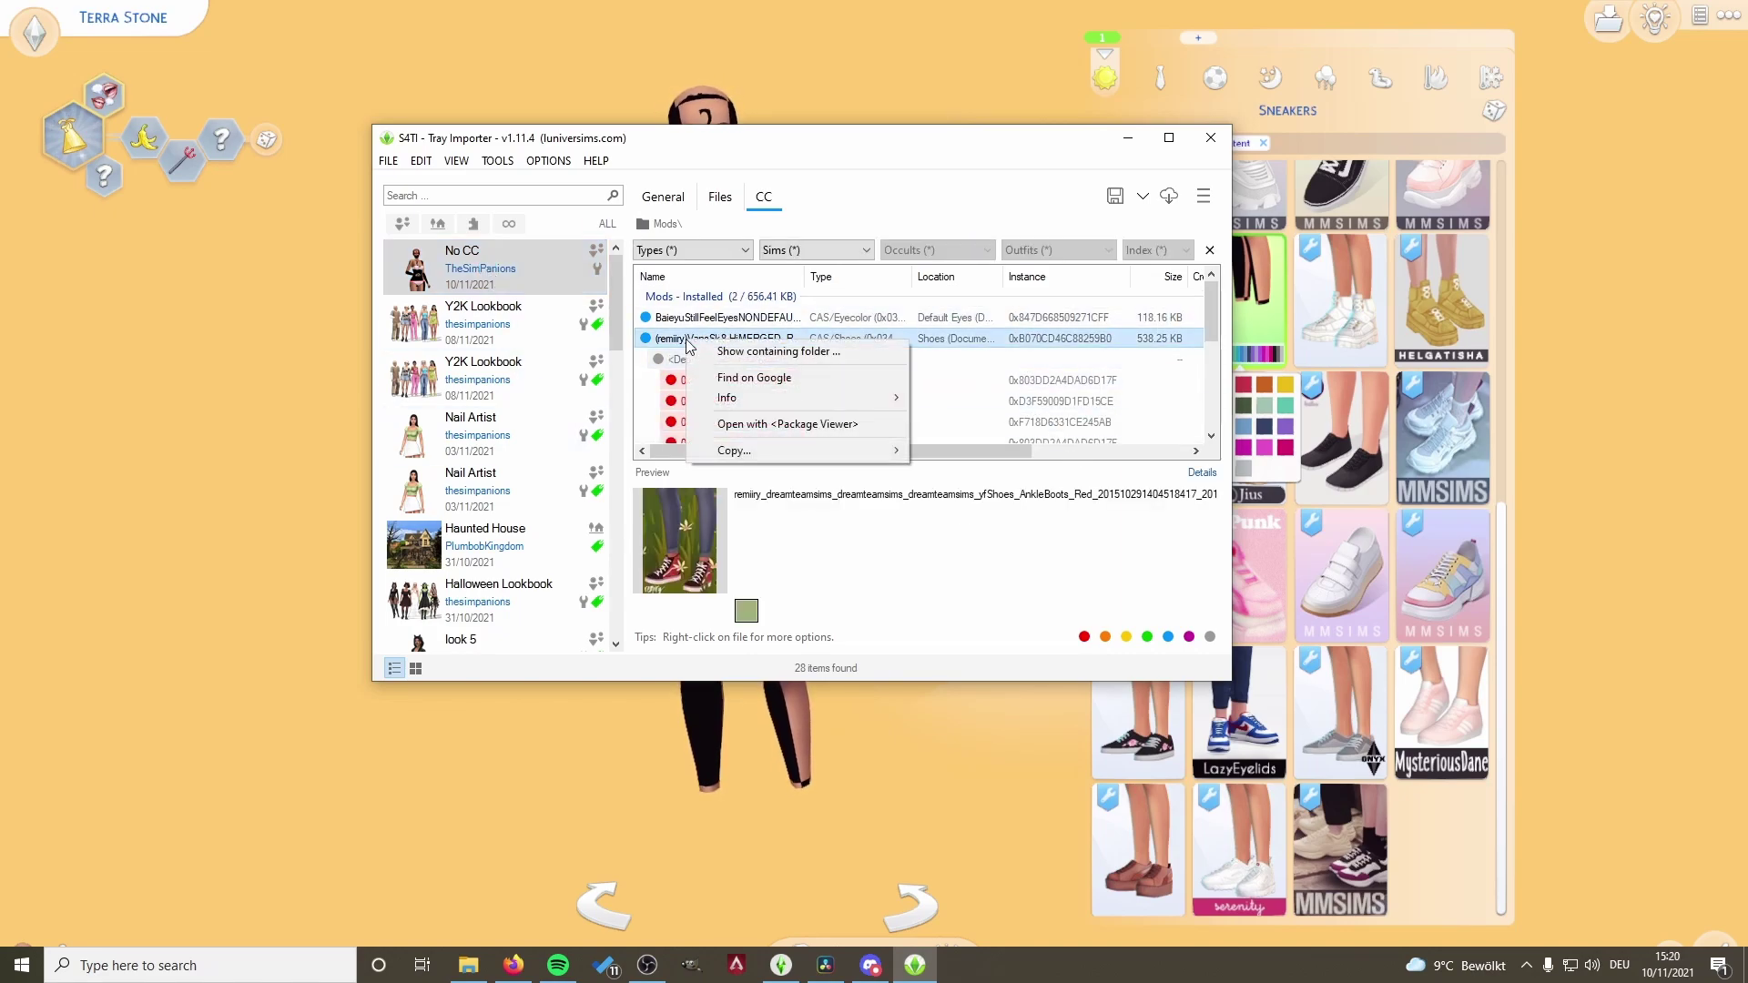
pyautogui.click(763, 385)
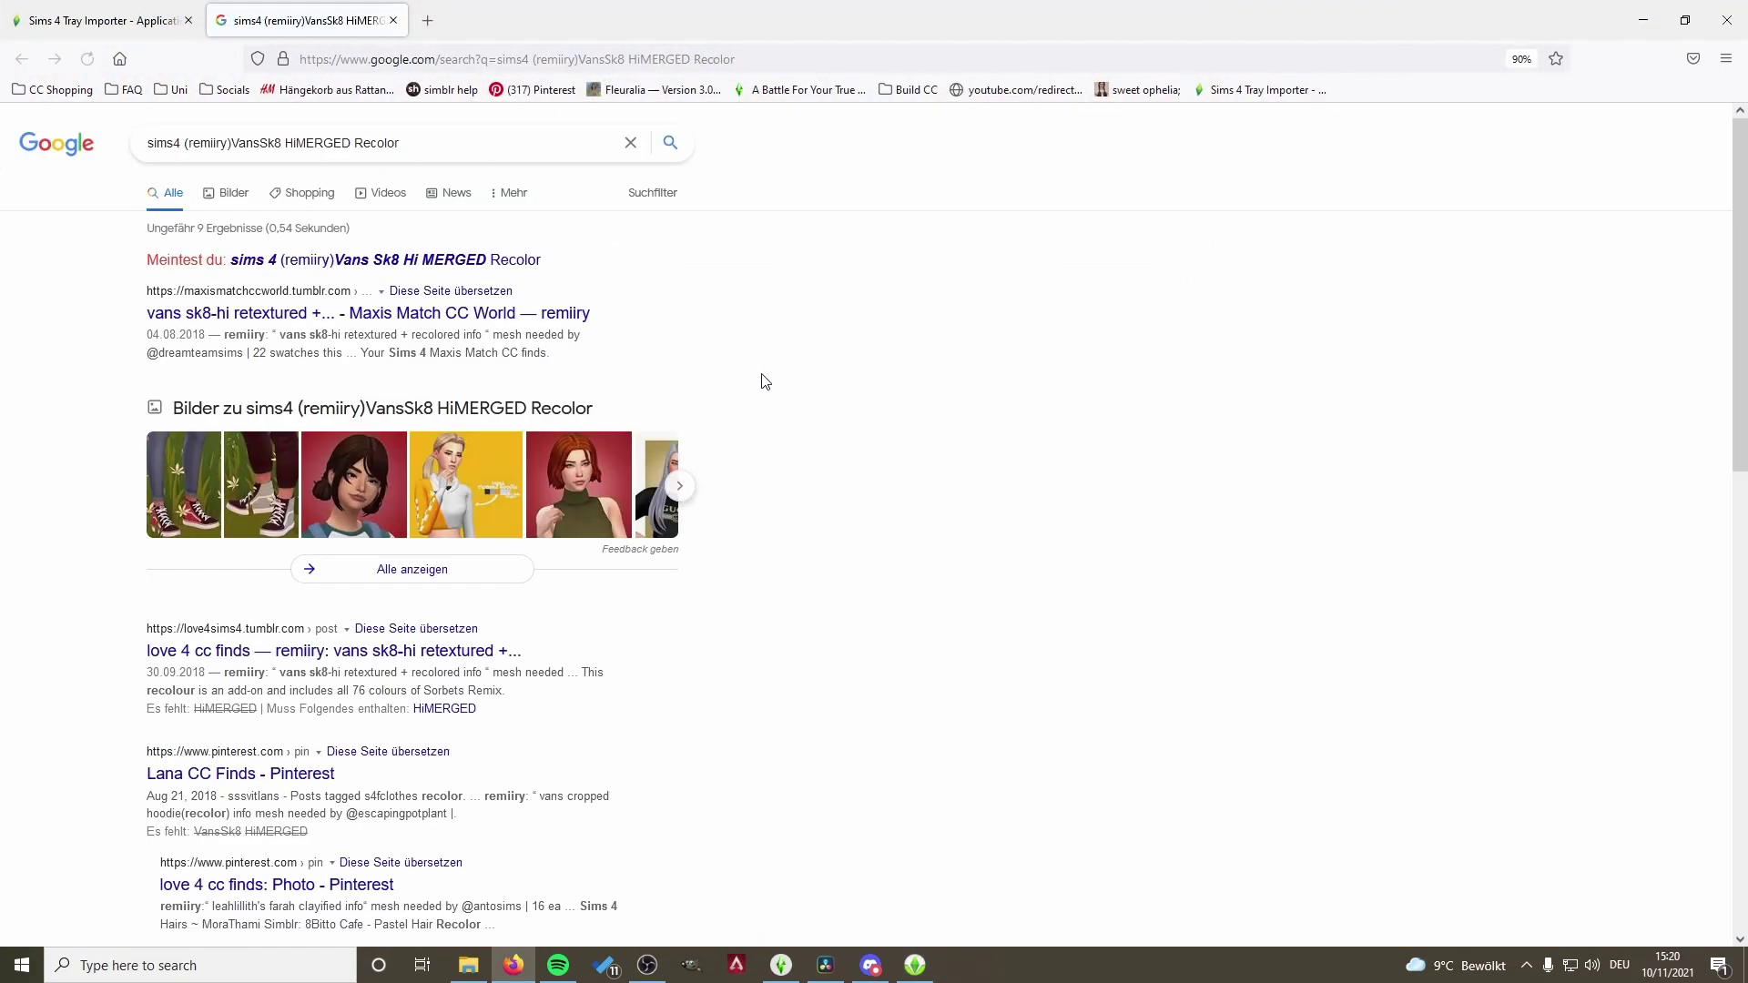
pyautogui.press('F11')
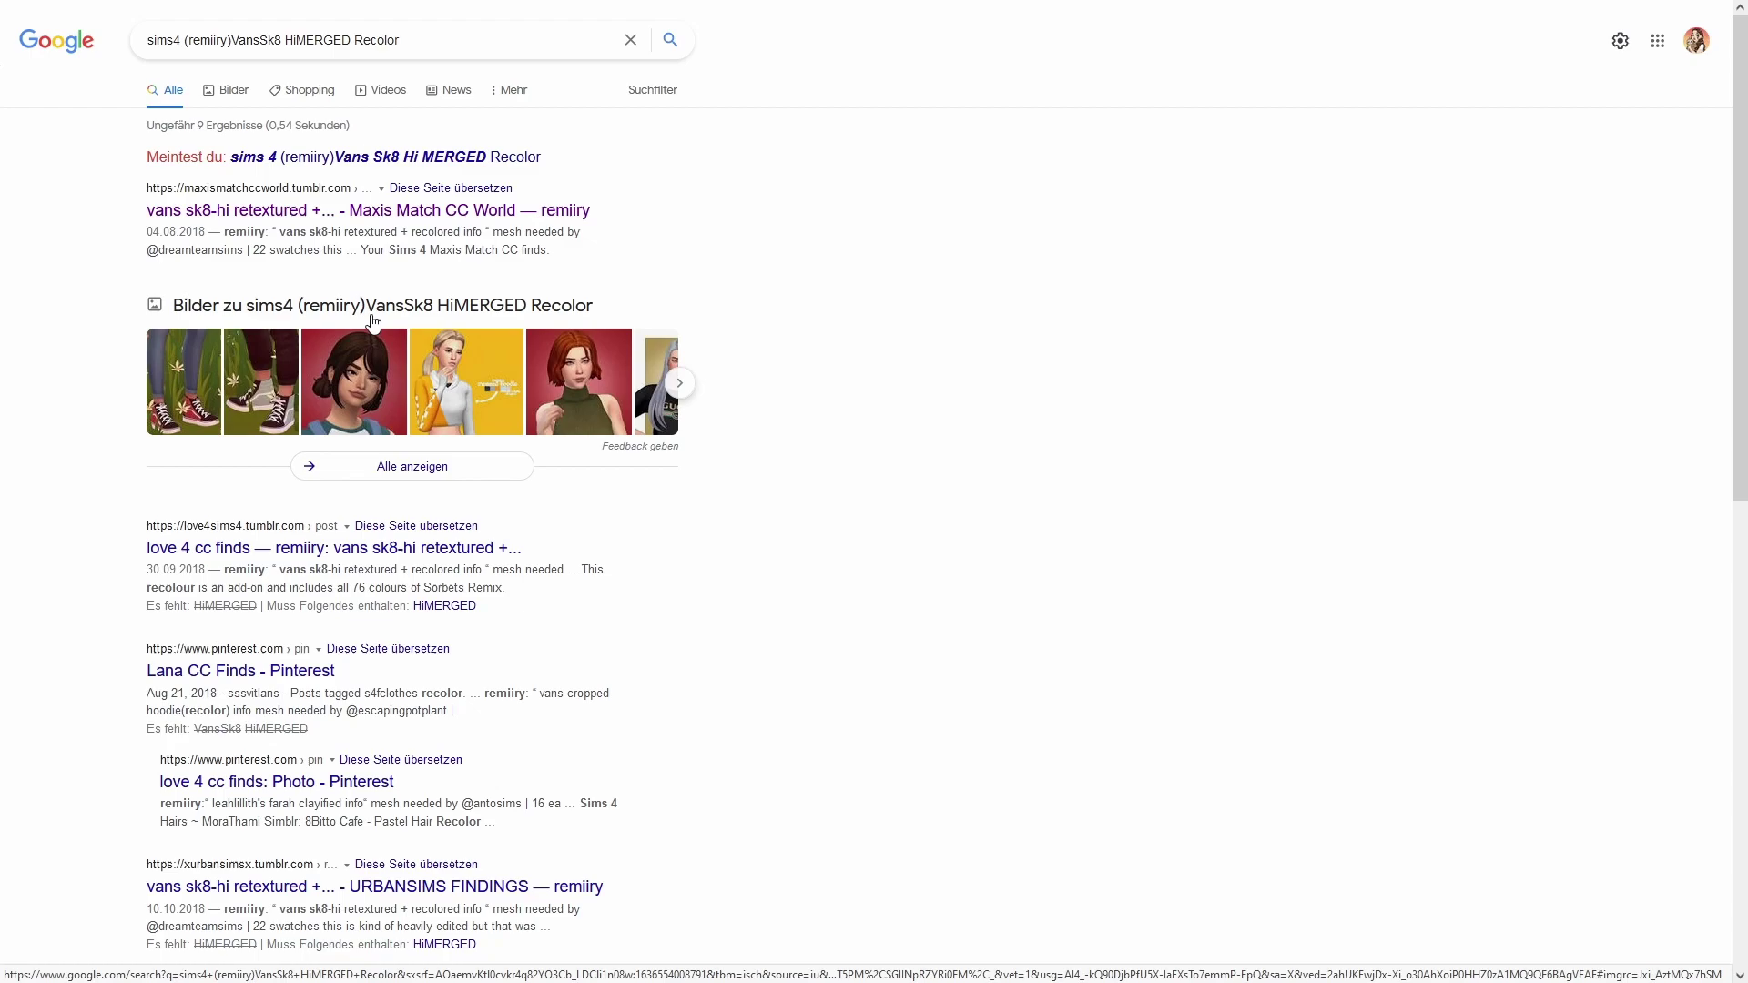
pyautogui.click(288, 223)
pyautogui.scroll(-5, 355, 601)
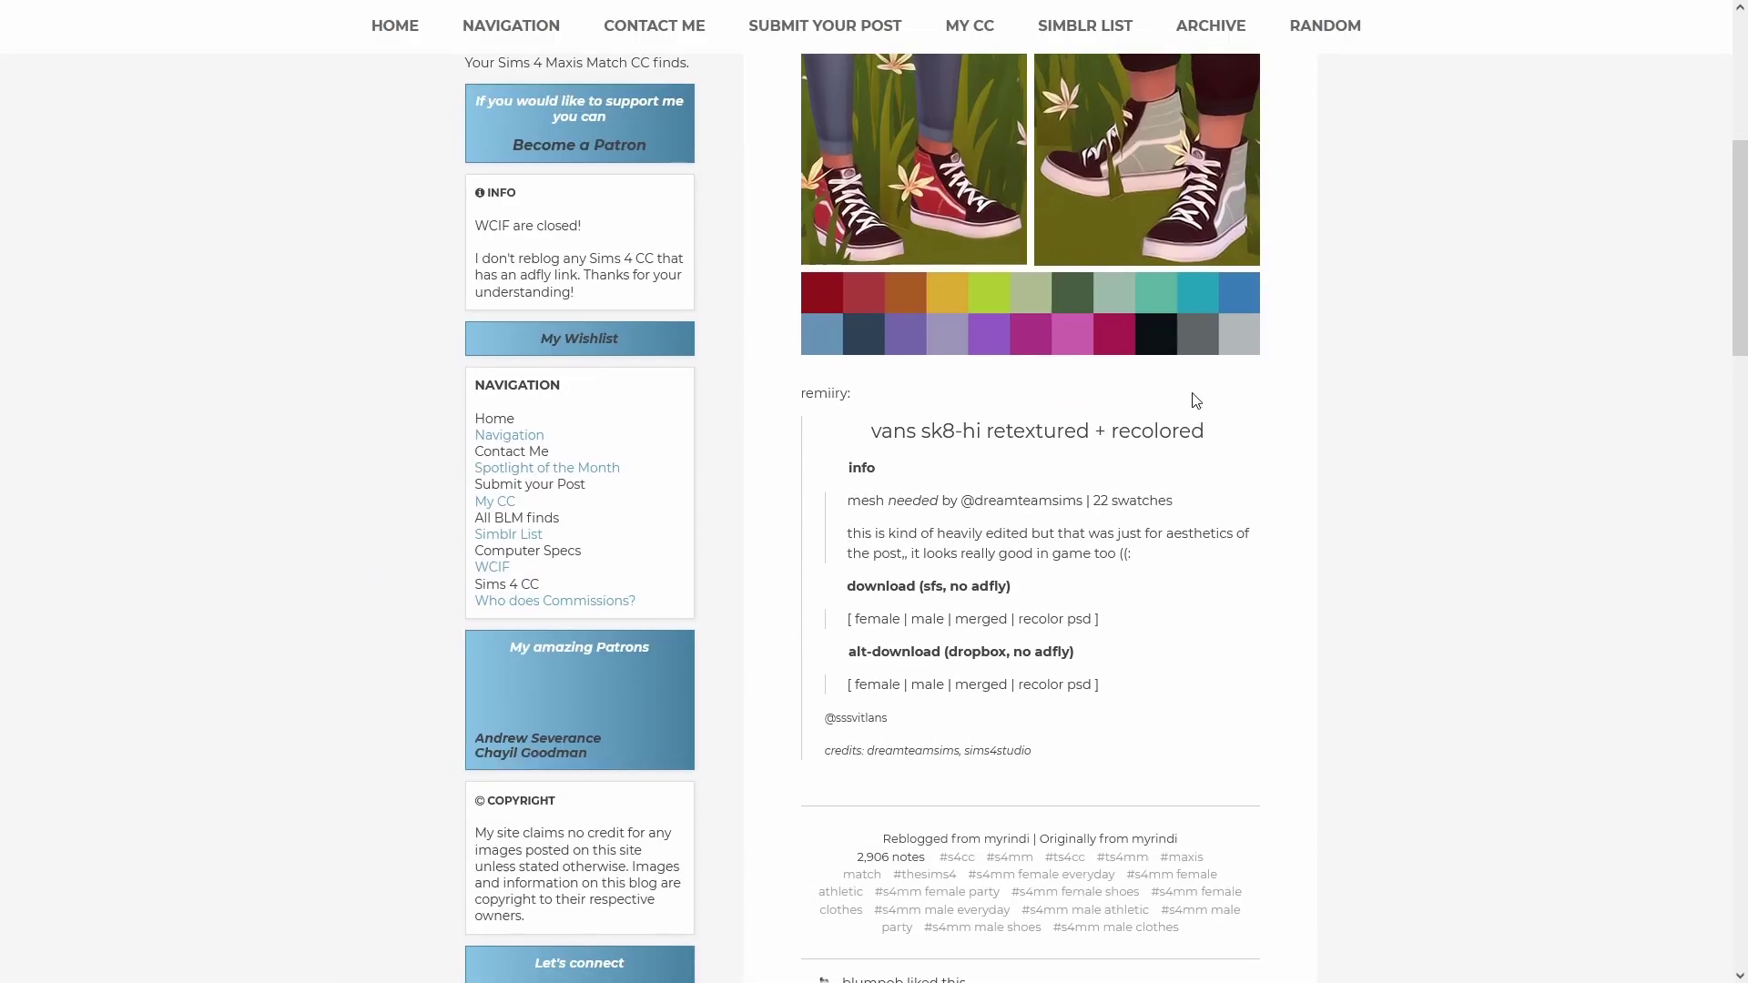
# - Go to the ddaeng sims Pixicat High Converse post and open its mesh download page in a new tab
pyautogui.scroll(3, 1195, 401)
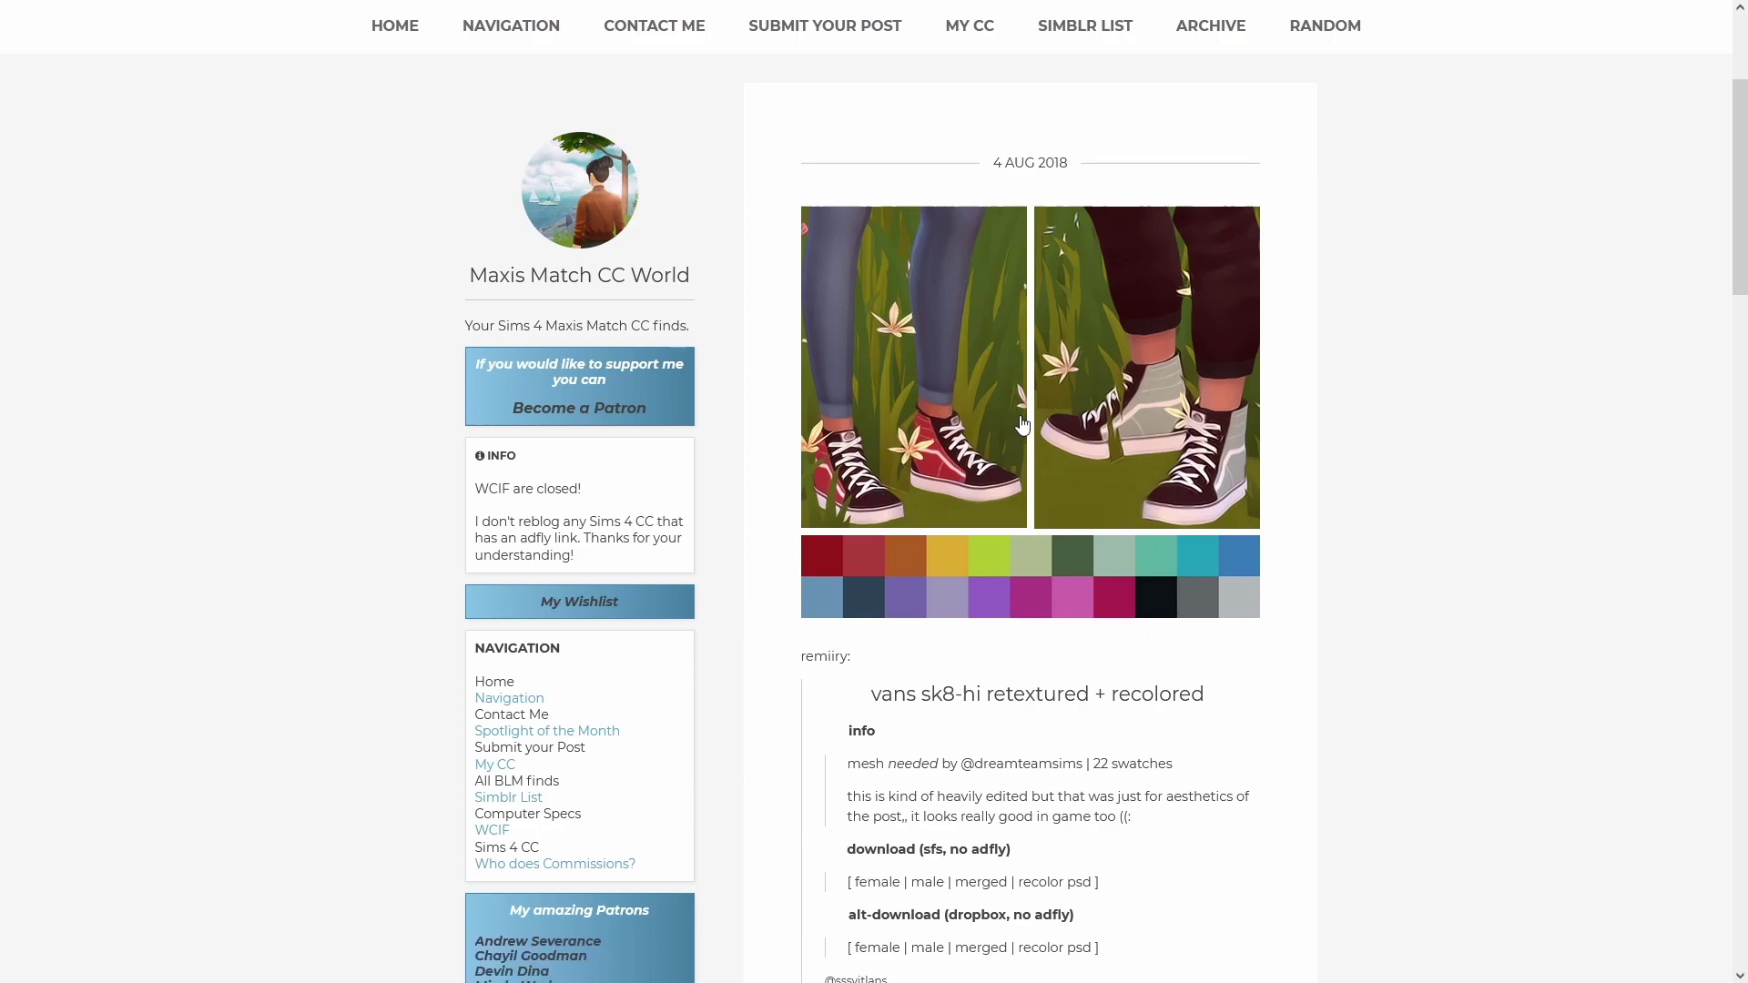
pyautogui.scroll(-2, 1038, 417)
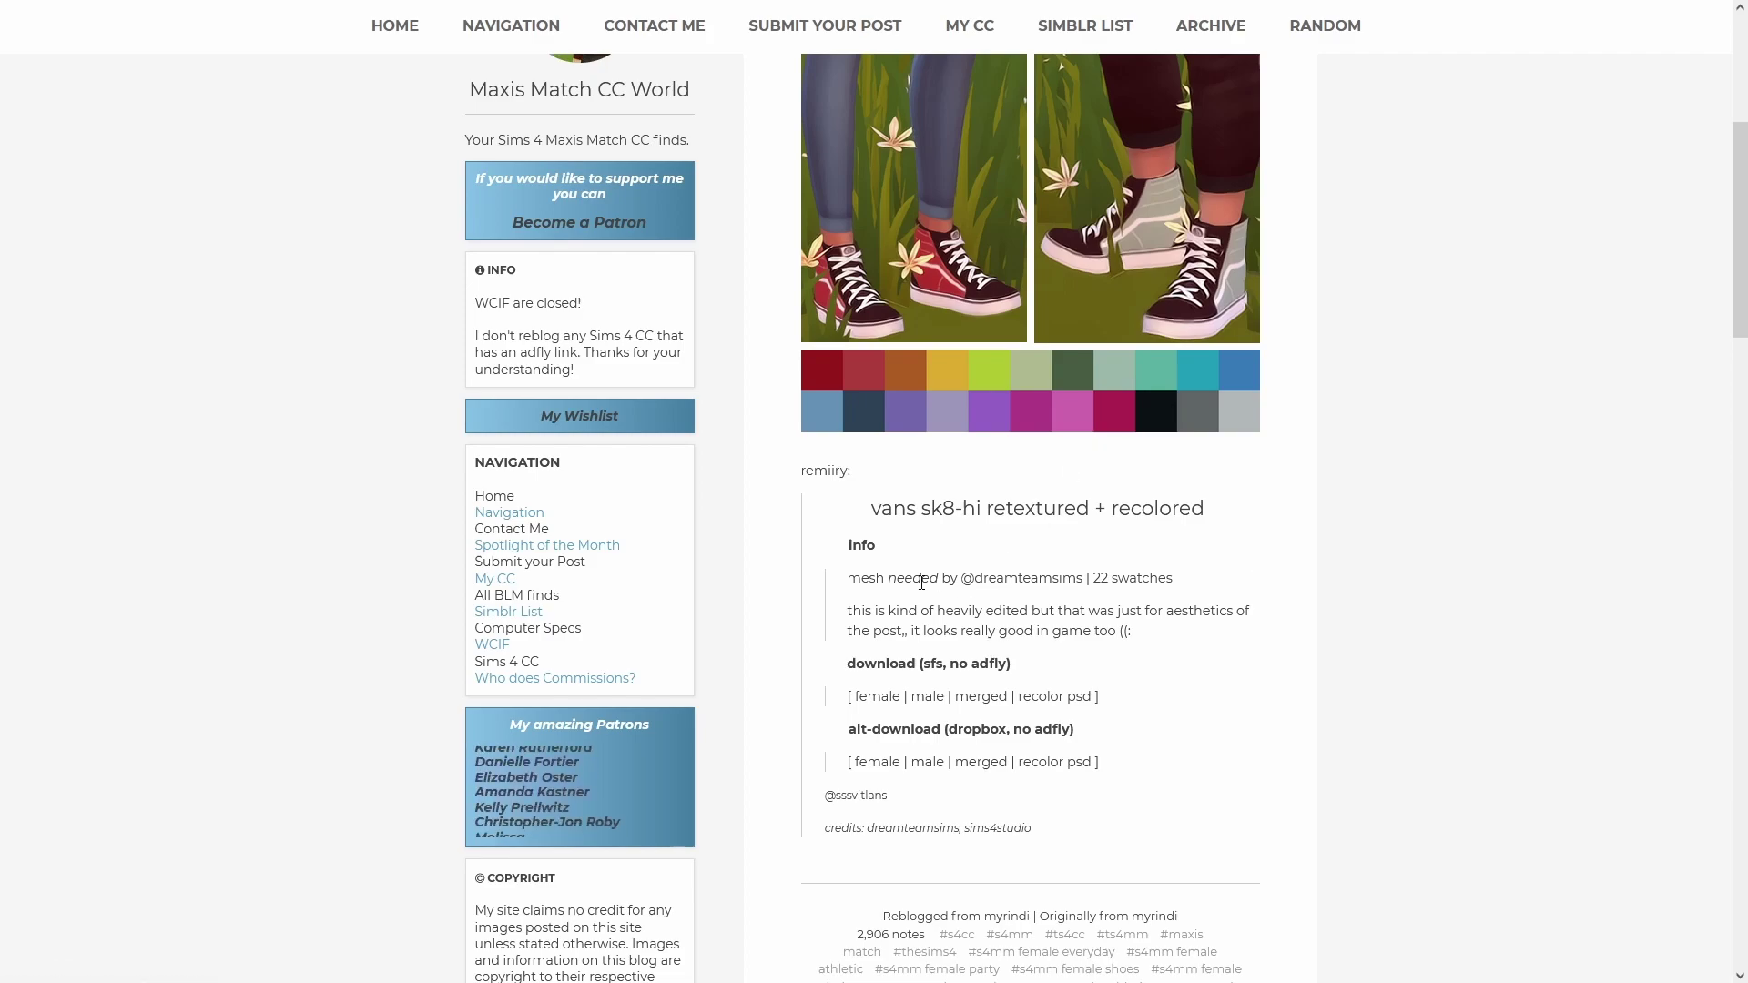
pyautogui.press('F11')
pyautogui.click(580, 9)
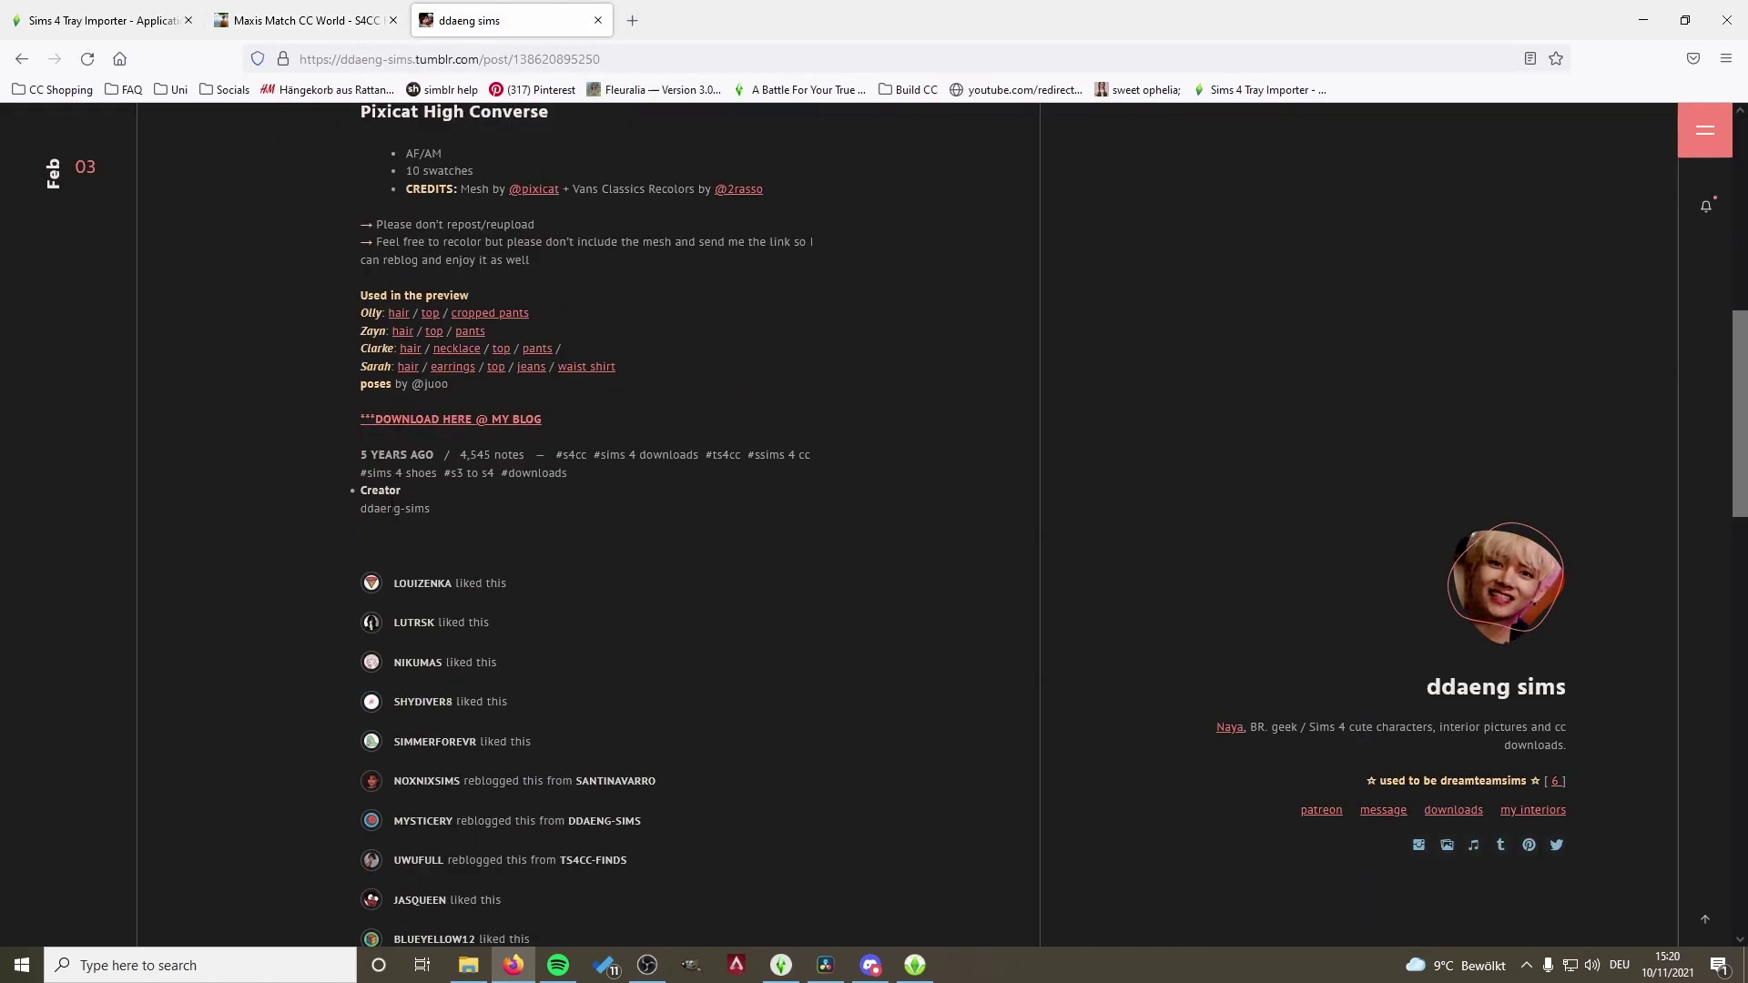
pyautogui.click(436, 421)
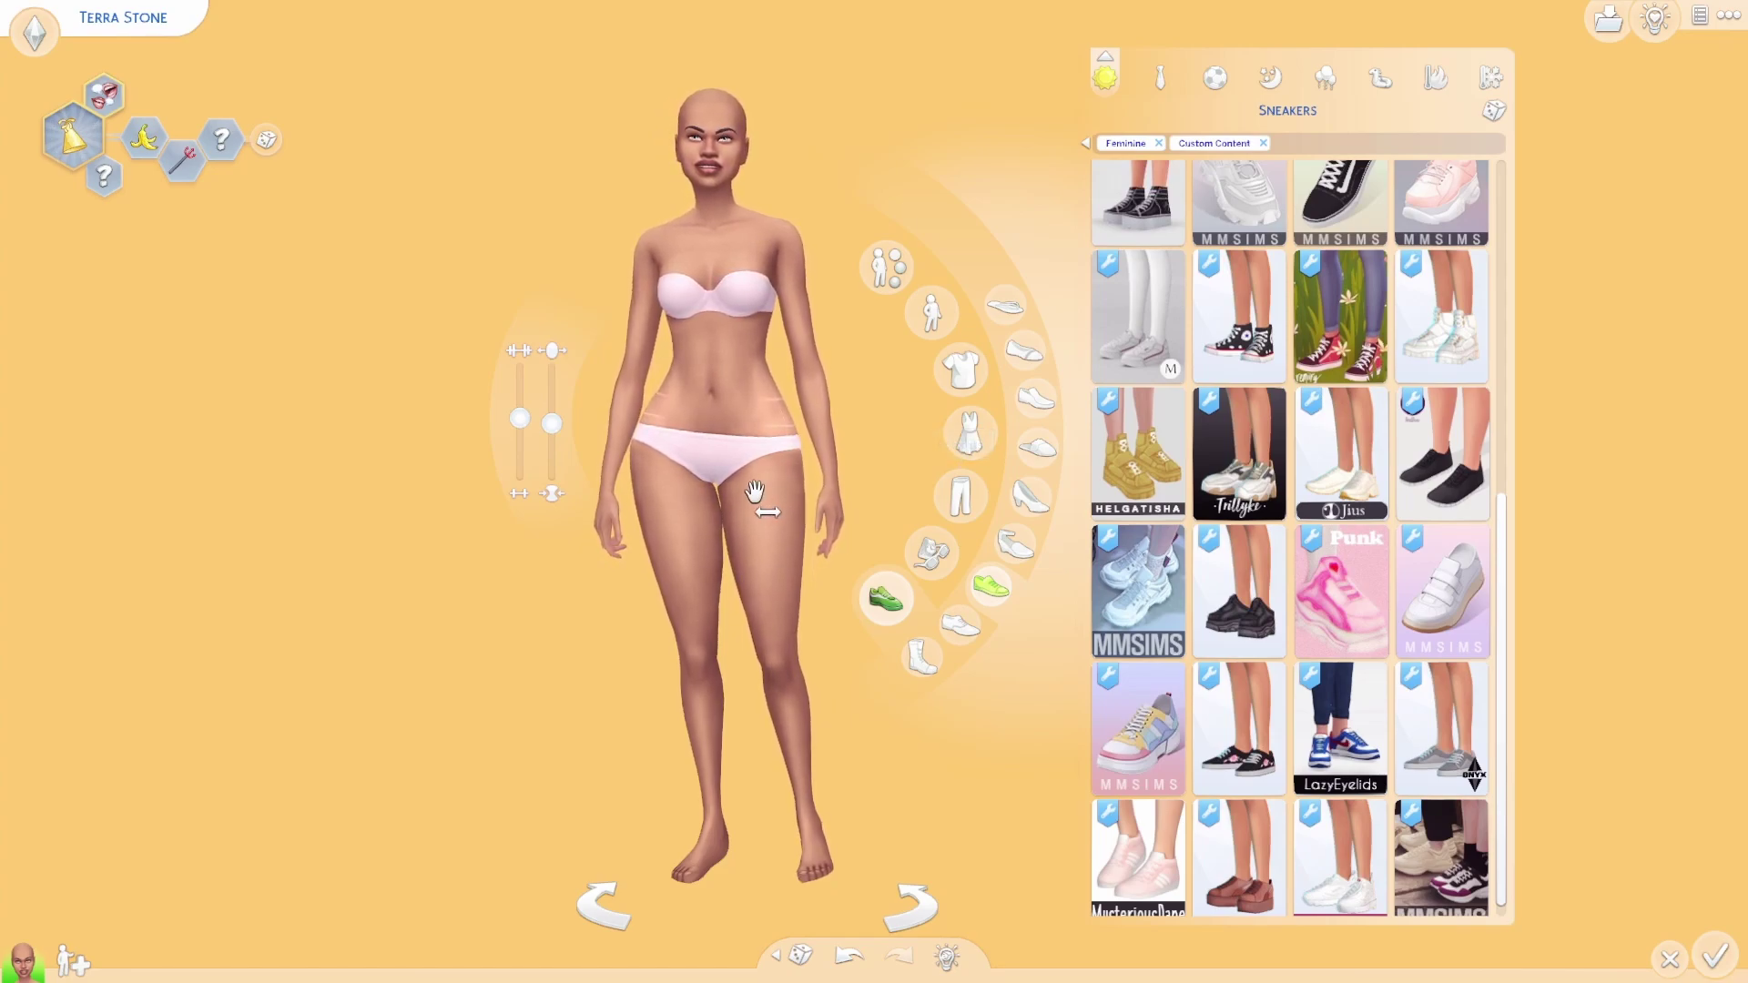
# - Try the red high-top sneakers on the Sim, then take them off again
pyautogui.click(1370, 346)
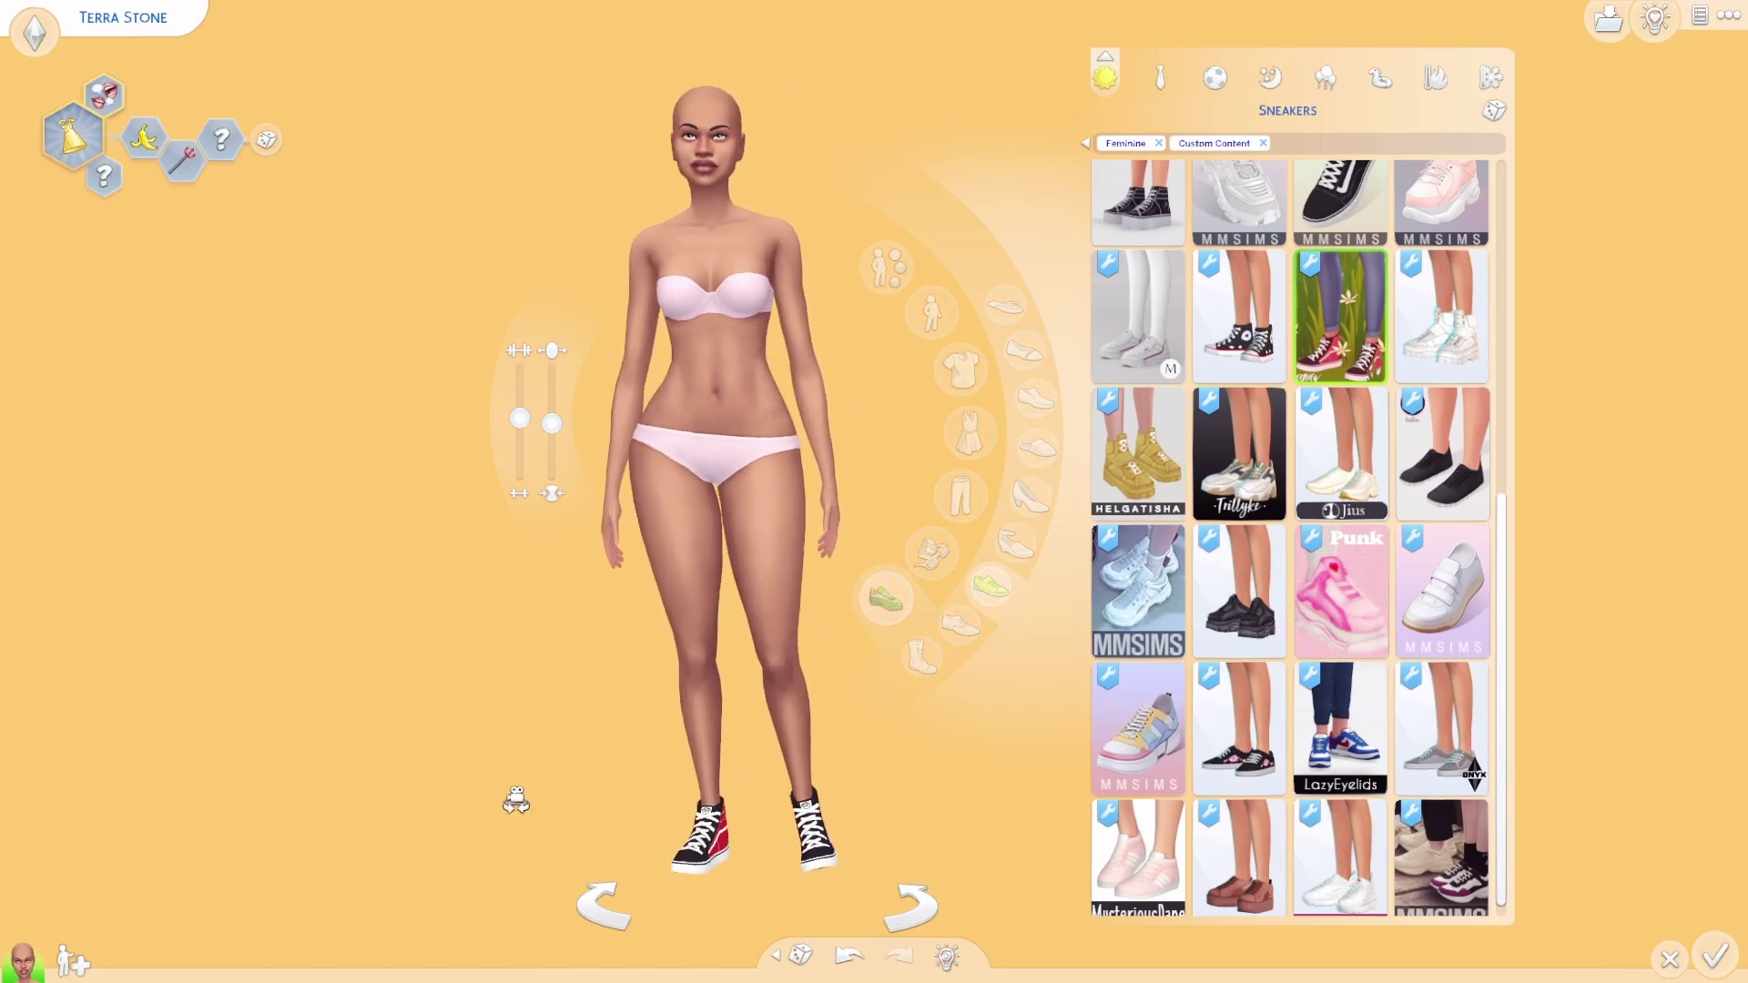
pyautogui.moveTo(1340, 369)
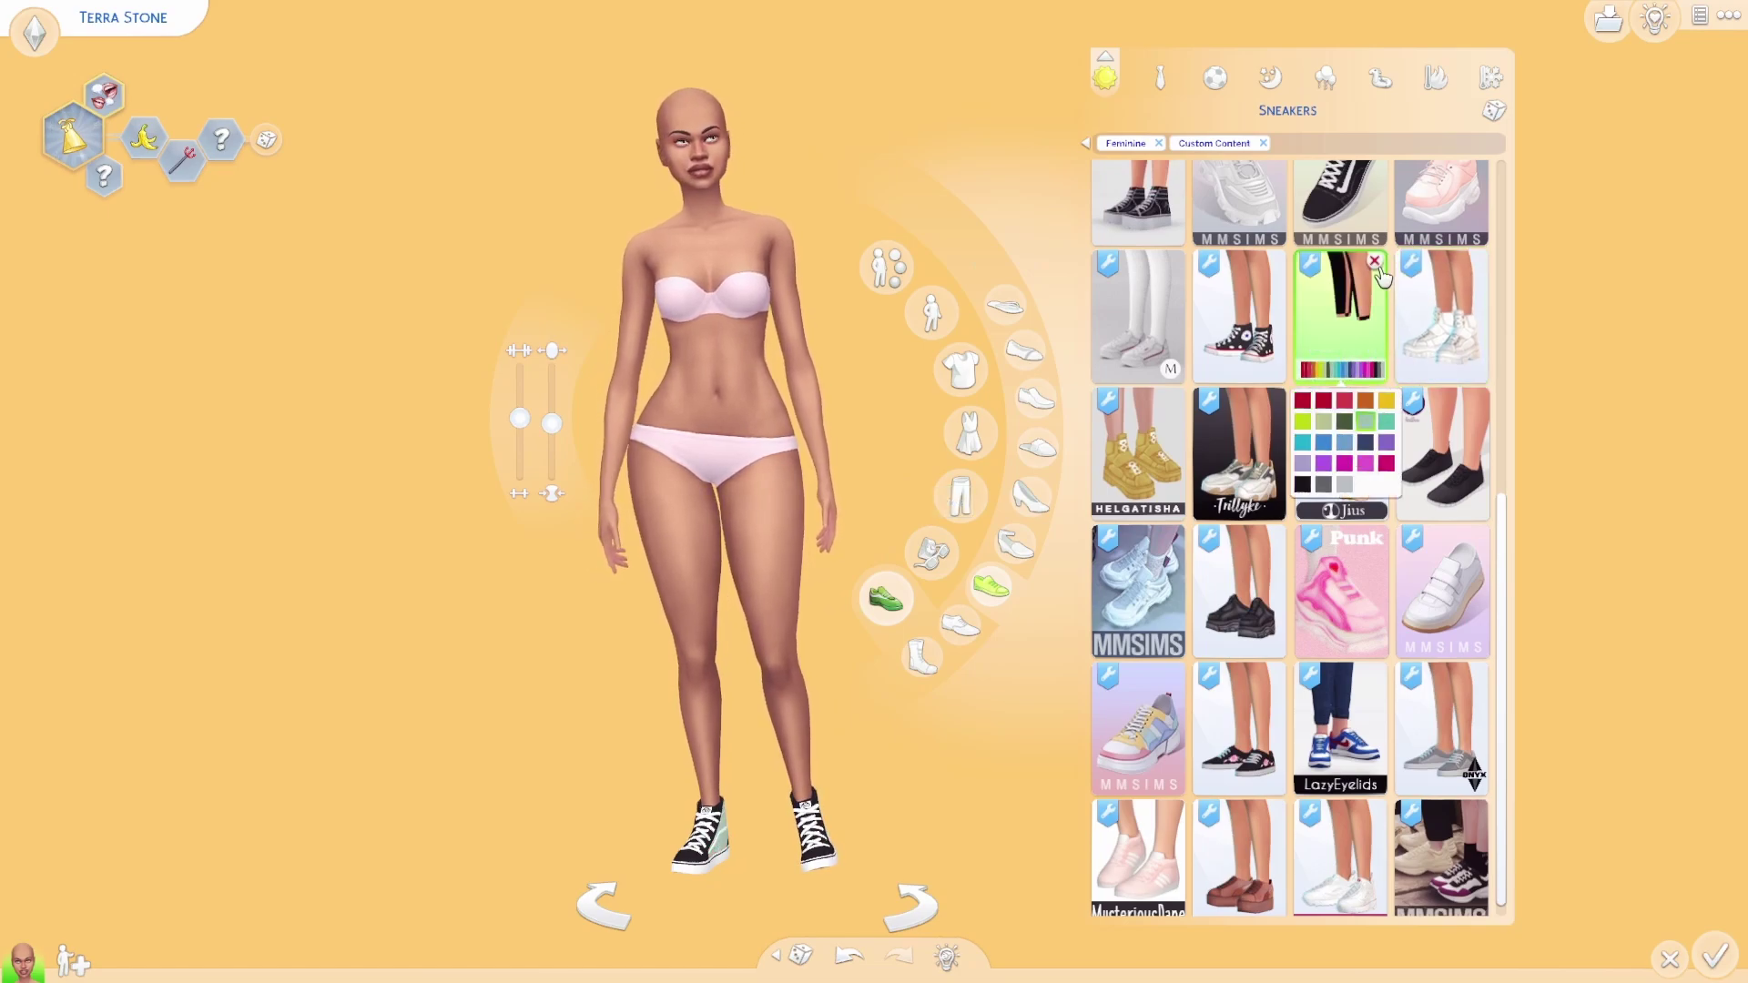
pyautogui.click(1365, 455)
# - Filter the hairstyle catalog to show only Custom Content
pyautogui.click(708, 146)
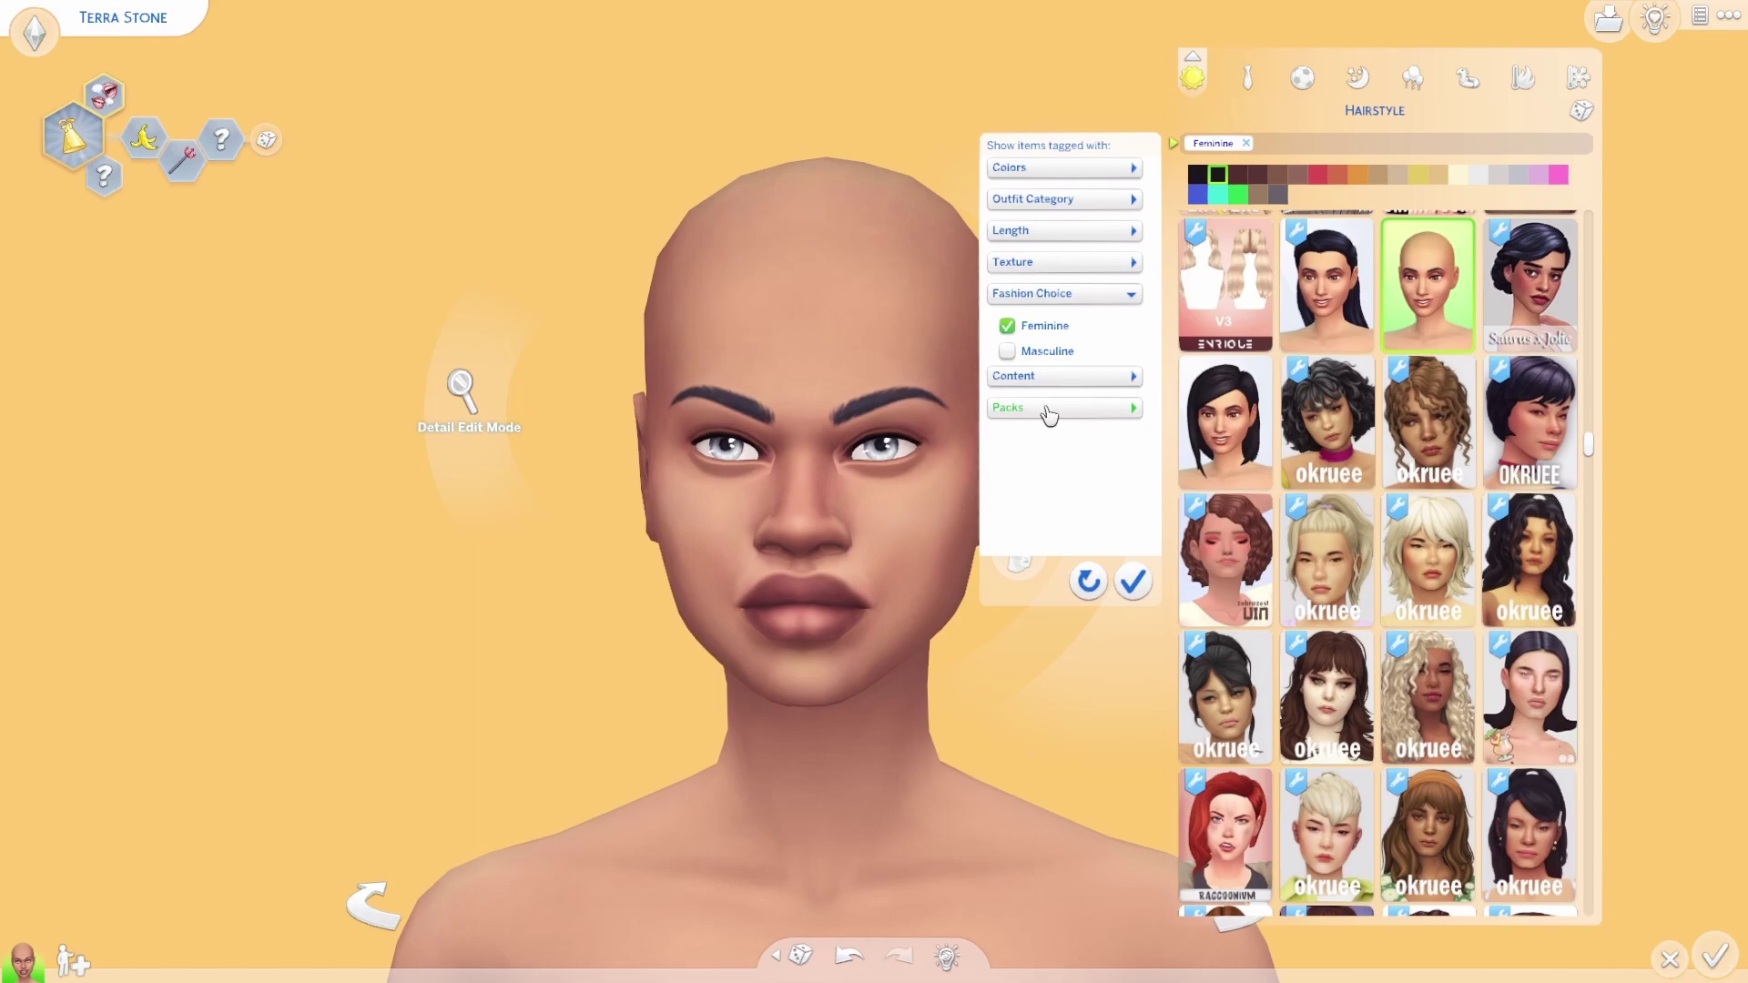
pyautogui.click(1027, 380)
pyautogui.click(1047, 431)
pyautogui.click(1137, 577)
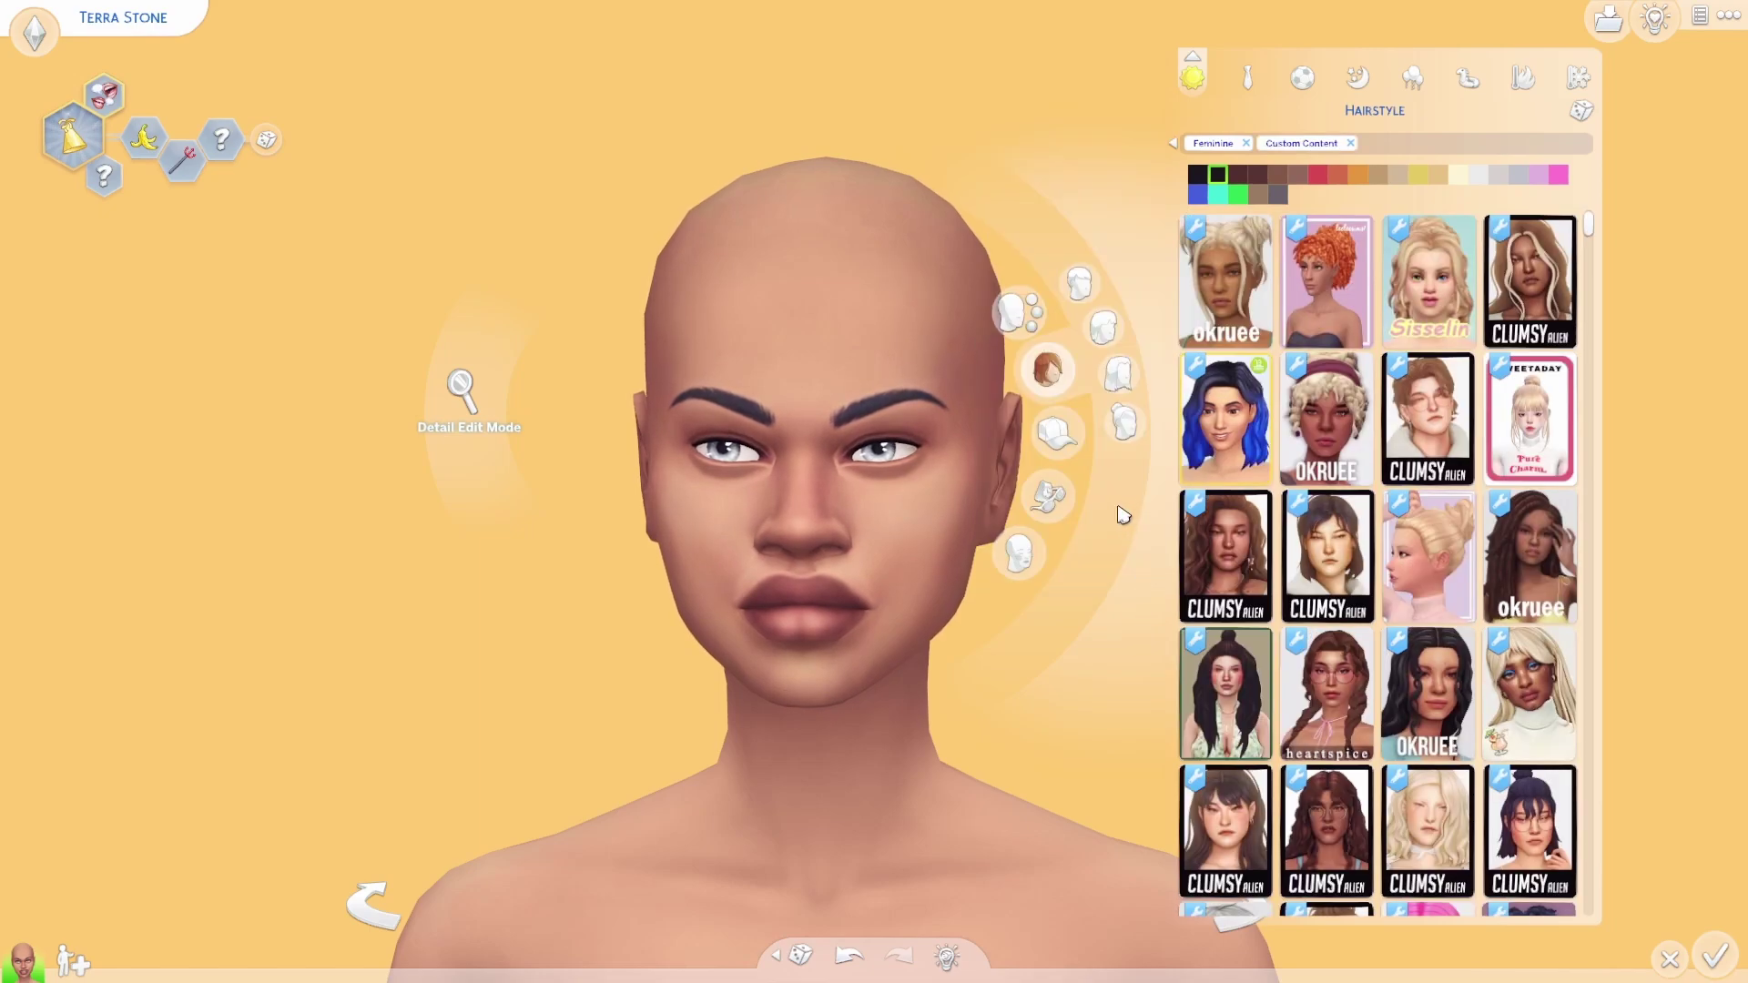
pyautogui.hotkey('alt', 'Tab')
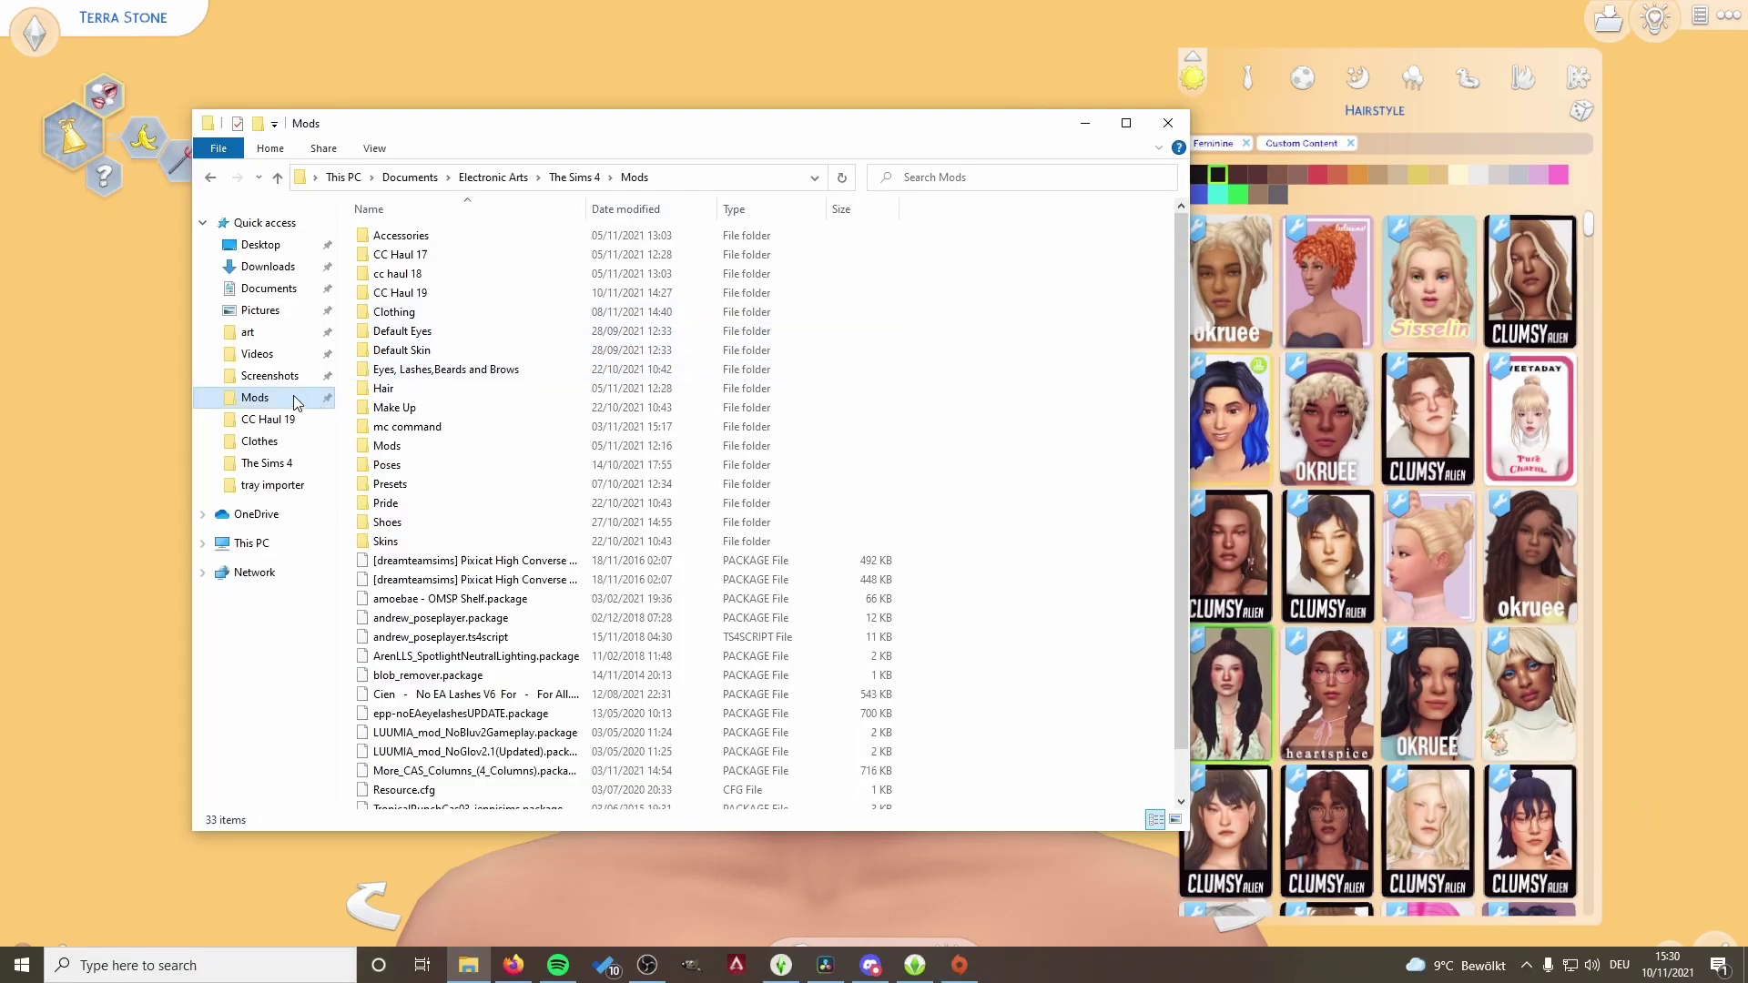
pyautogui.click(573, 176)
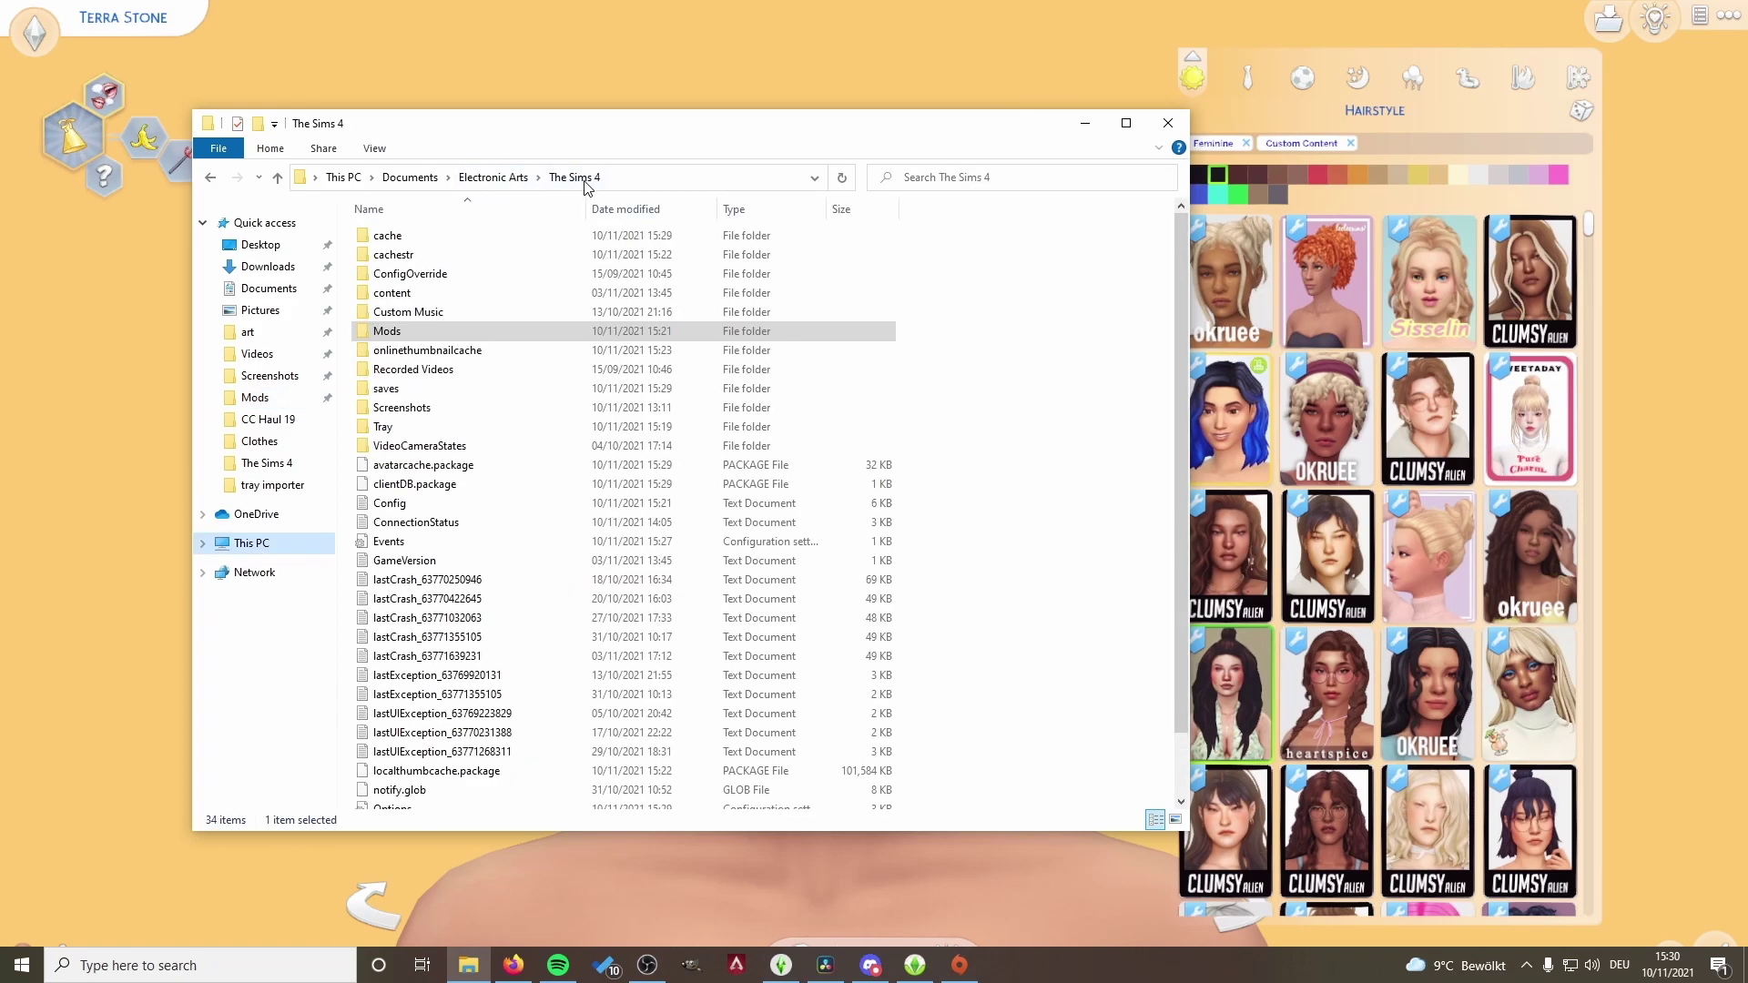
pyautogui.rightClick(389, 338)
pyautogui.click(419, 628)
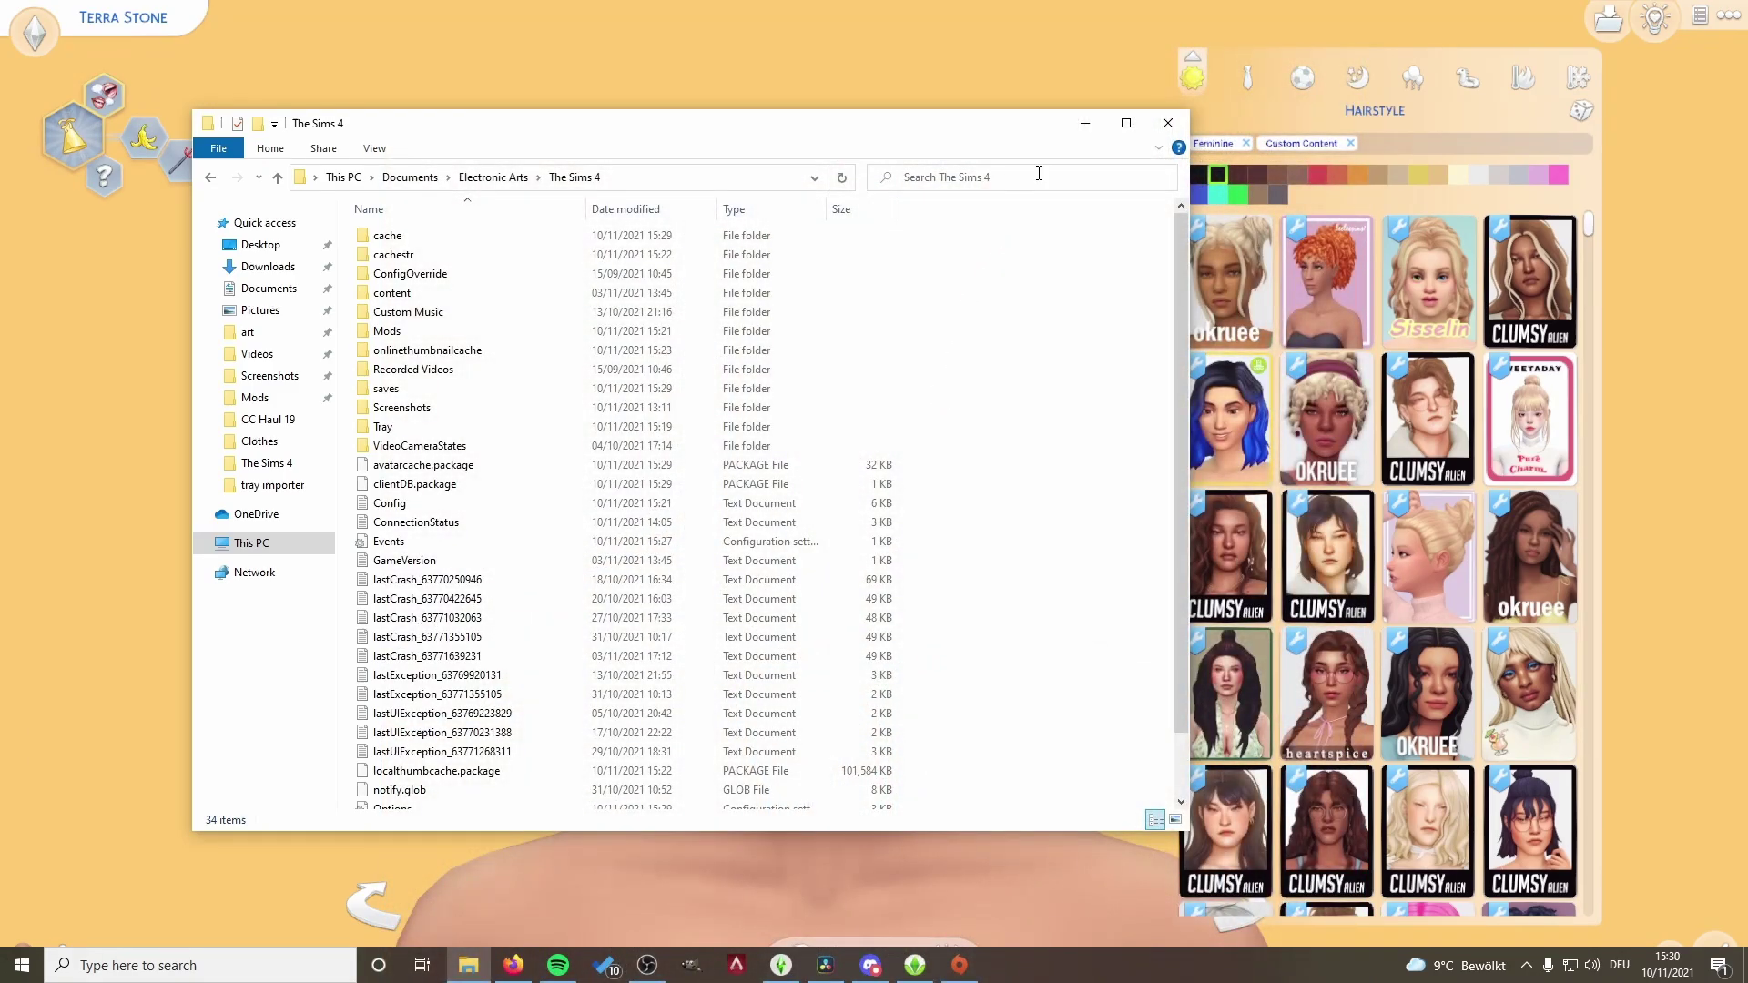
pyautogui.click(1083, 127)
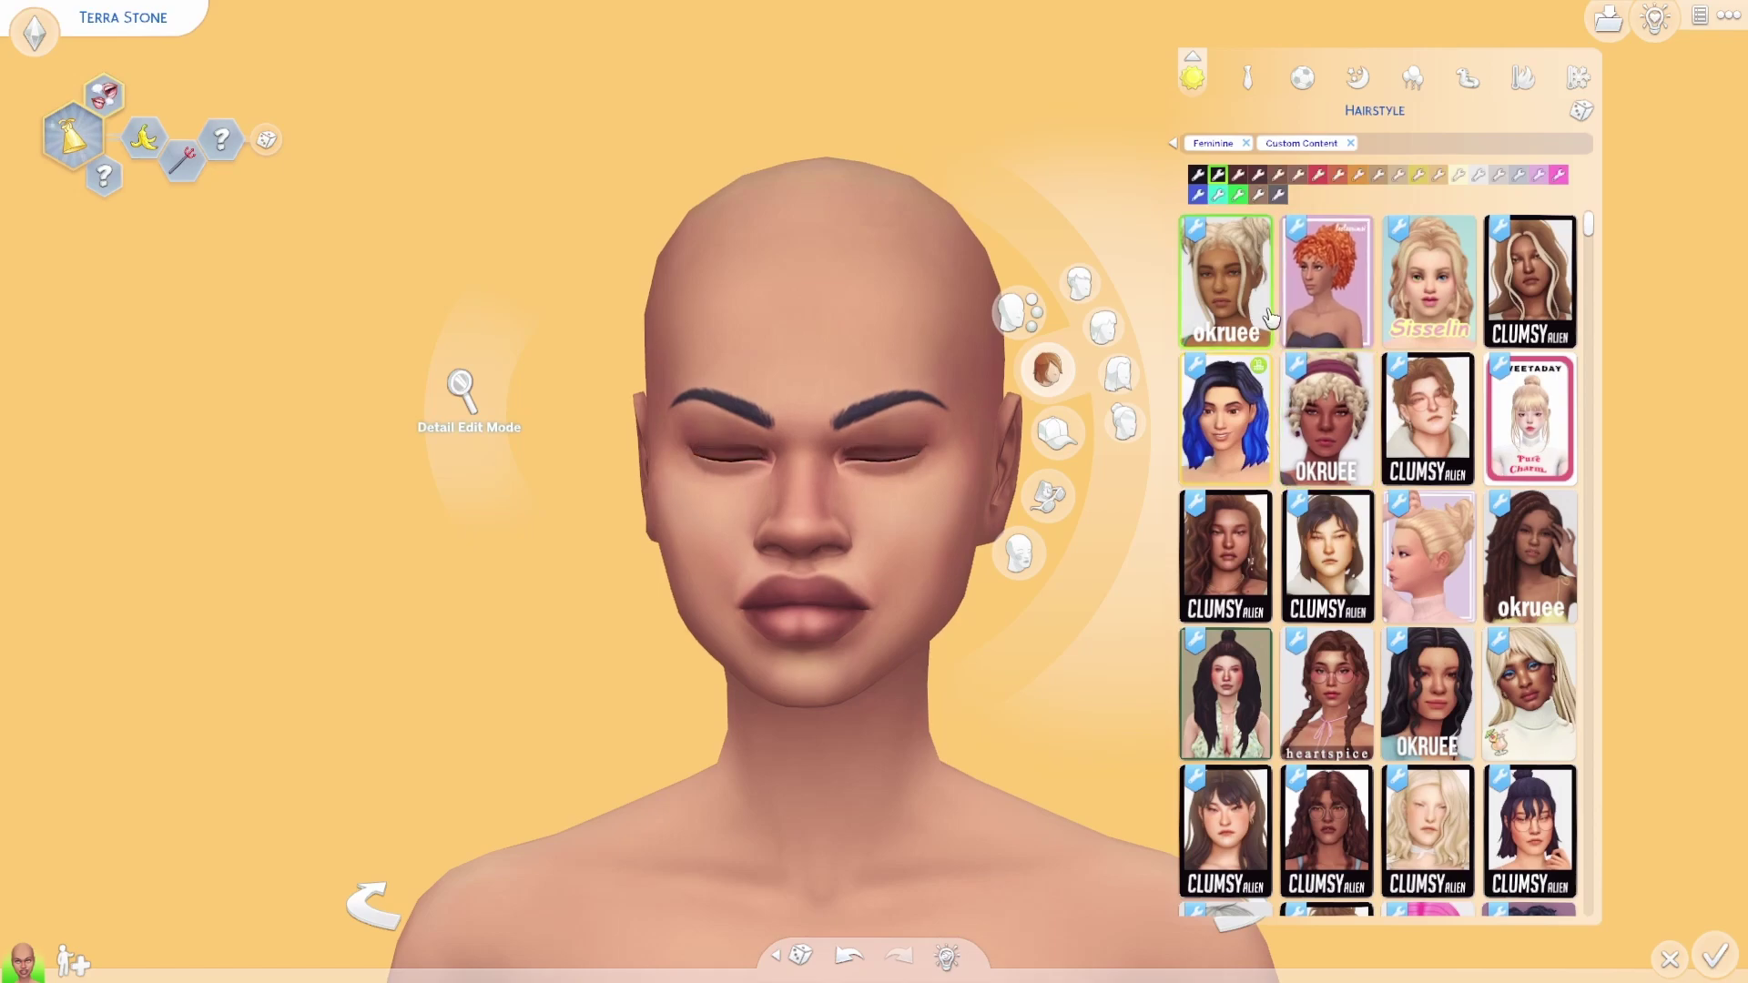
# - Try the long centre-parted hair and the blue ombre bob, then switch to the second outfit
pyautogui.click(1525, 293)
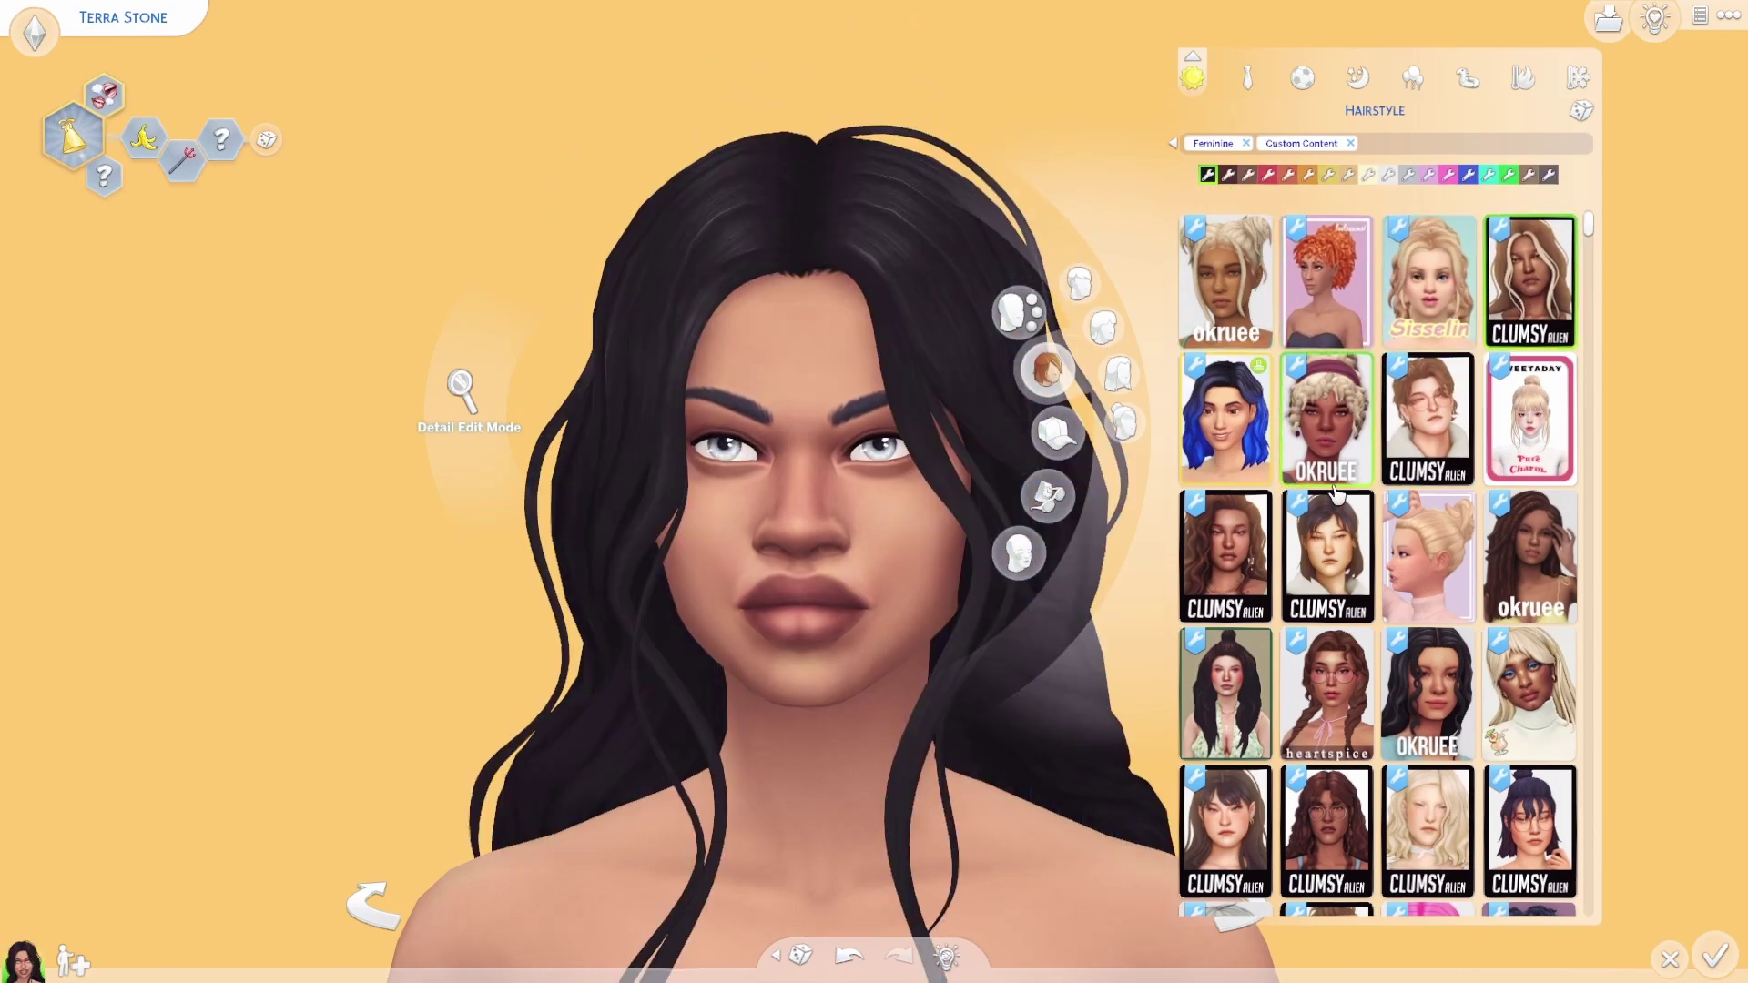
pyautogui.click(1238, 415)
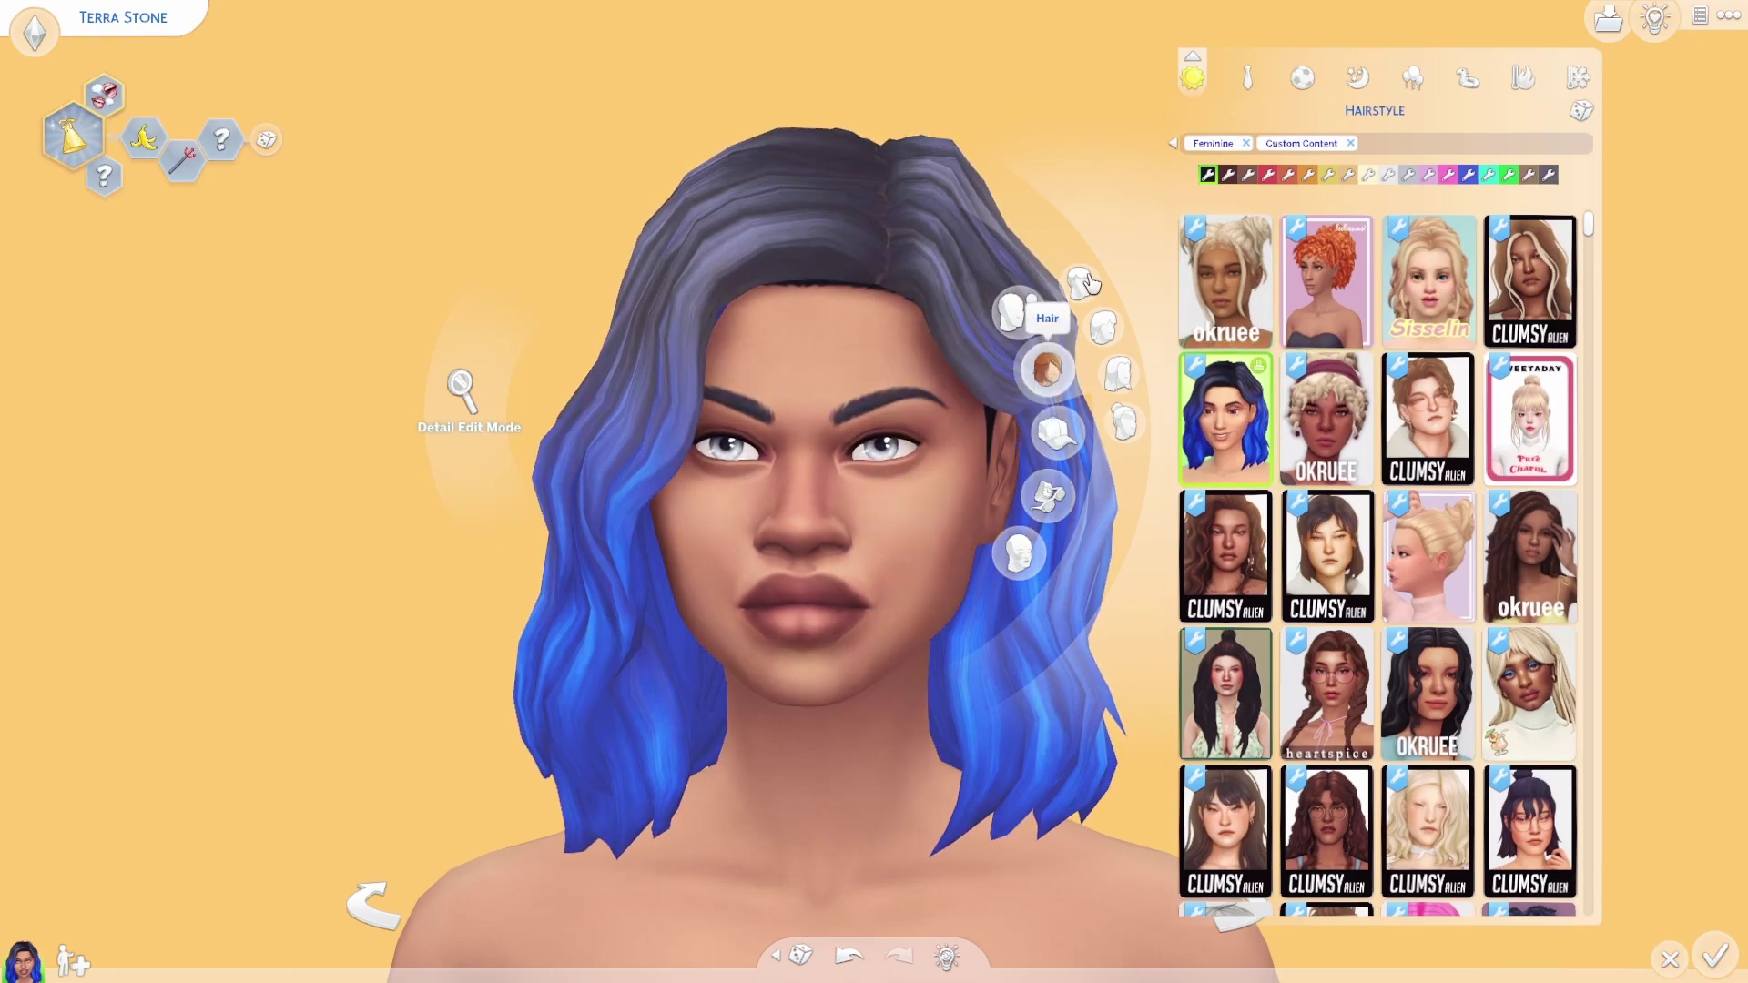
pyautogui.moveTo(1195, 56)
pyautogui.click(1276, 46)
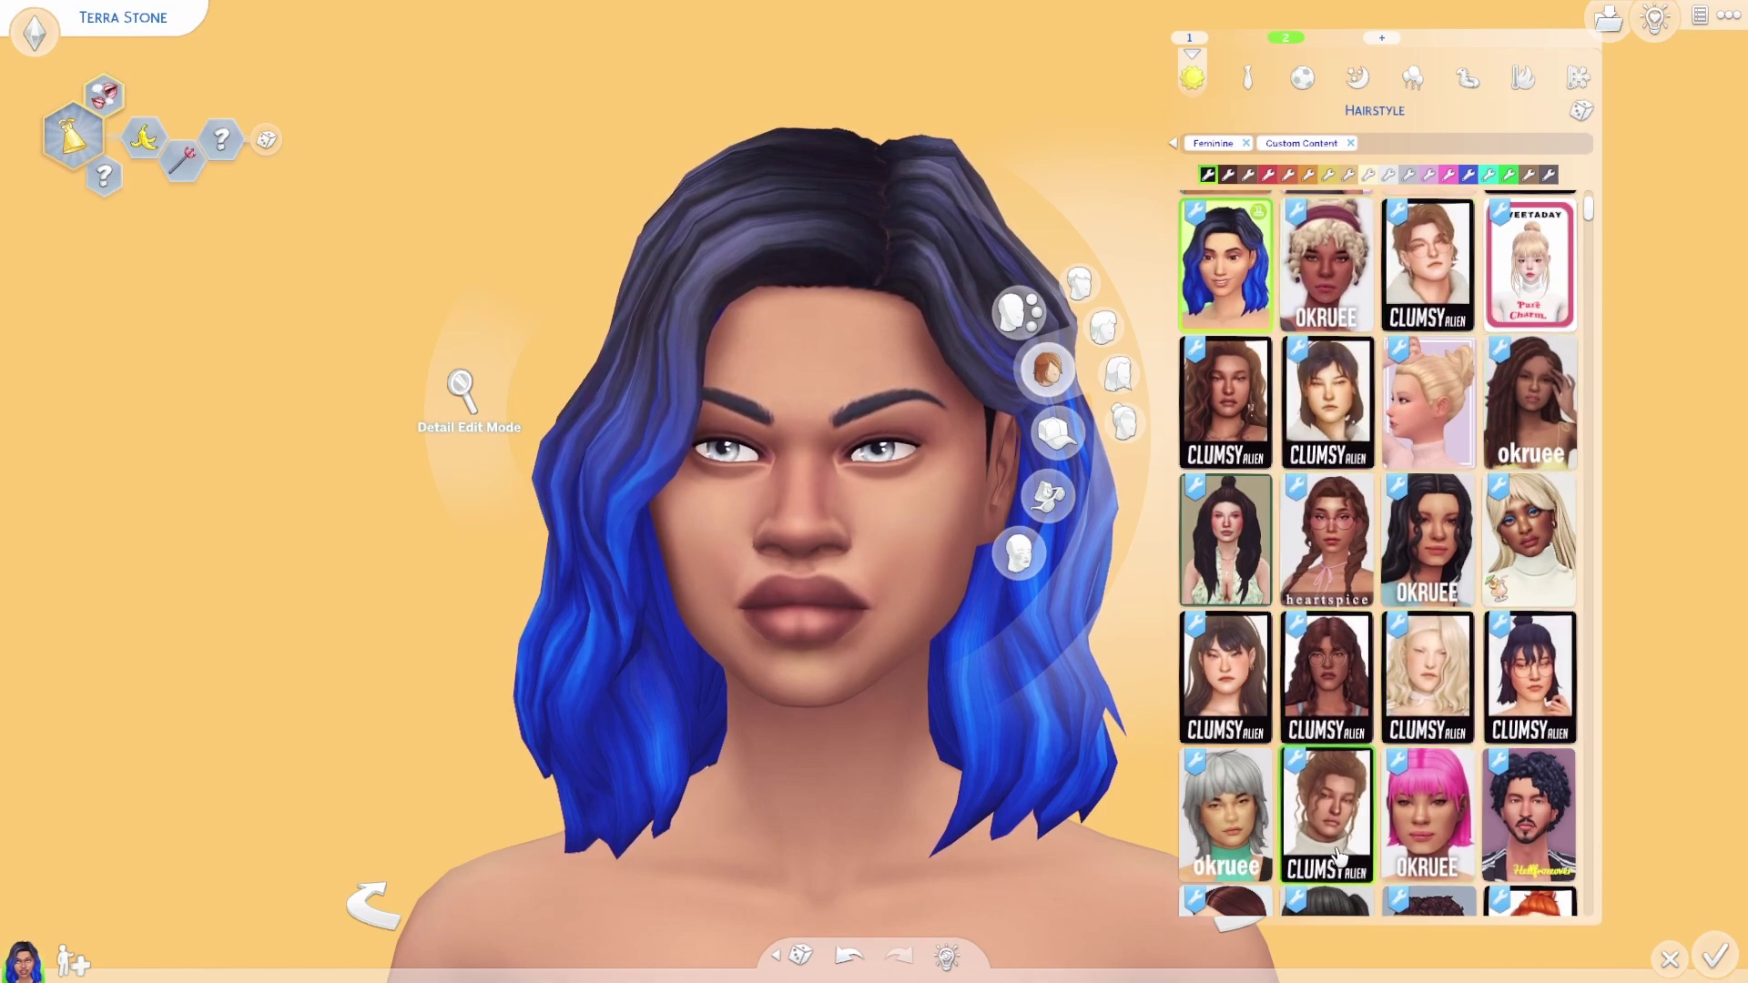
# - Give the Sim the dark short Saurus x Jolie hairstyle and turn her to profile
pyautogui.scroll(-2, 1379, 792)
pyautogui.scroll(-1, 1384, 788)
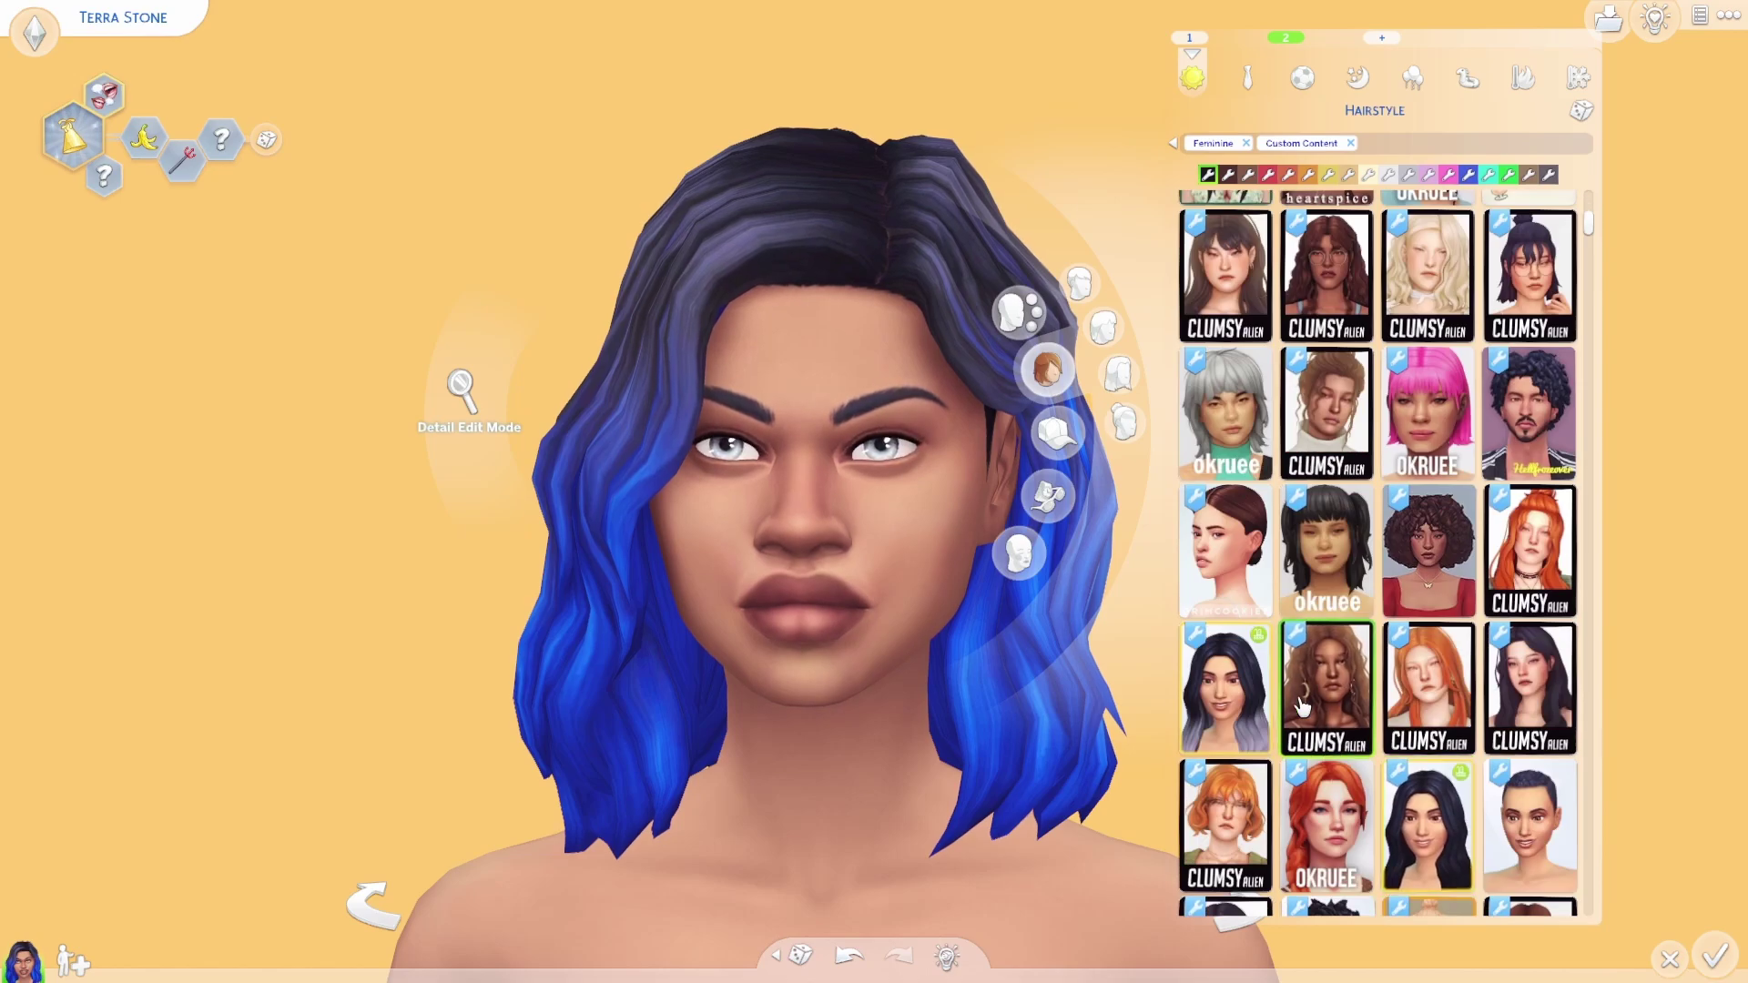
pyautogui.scroll(-3, 1382, 788)
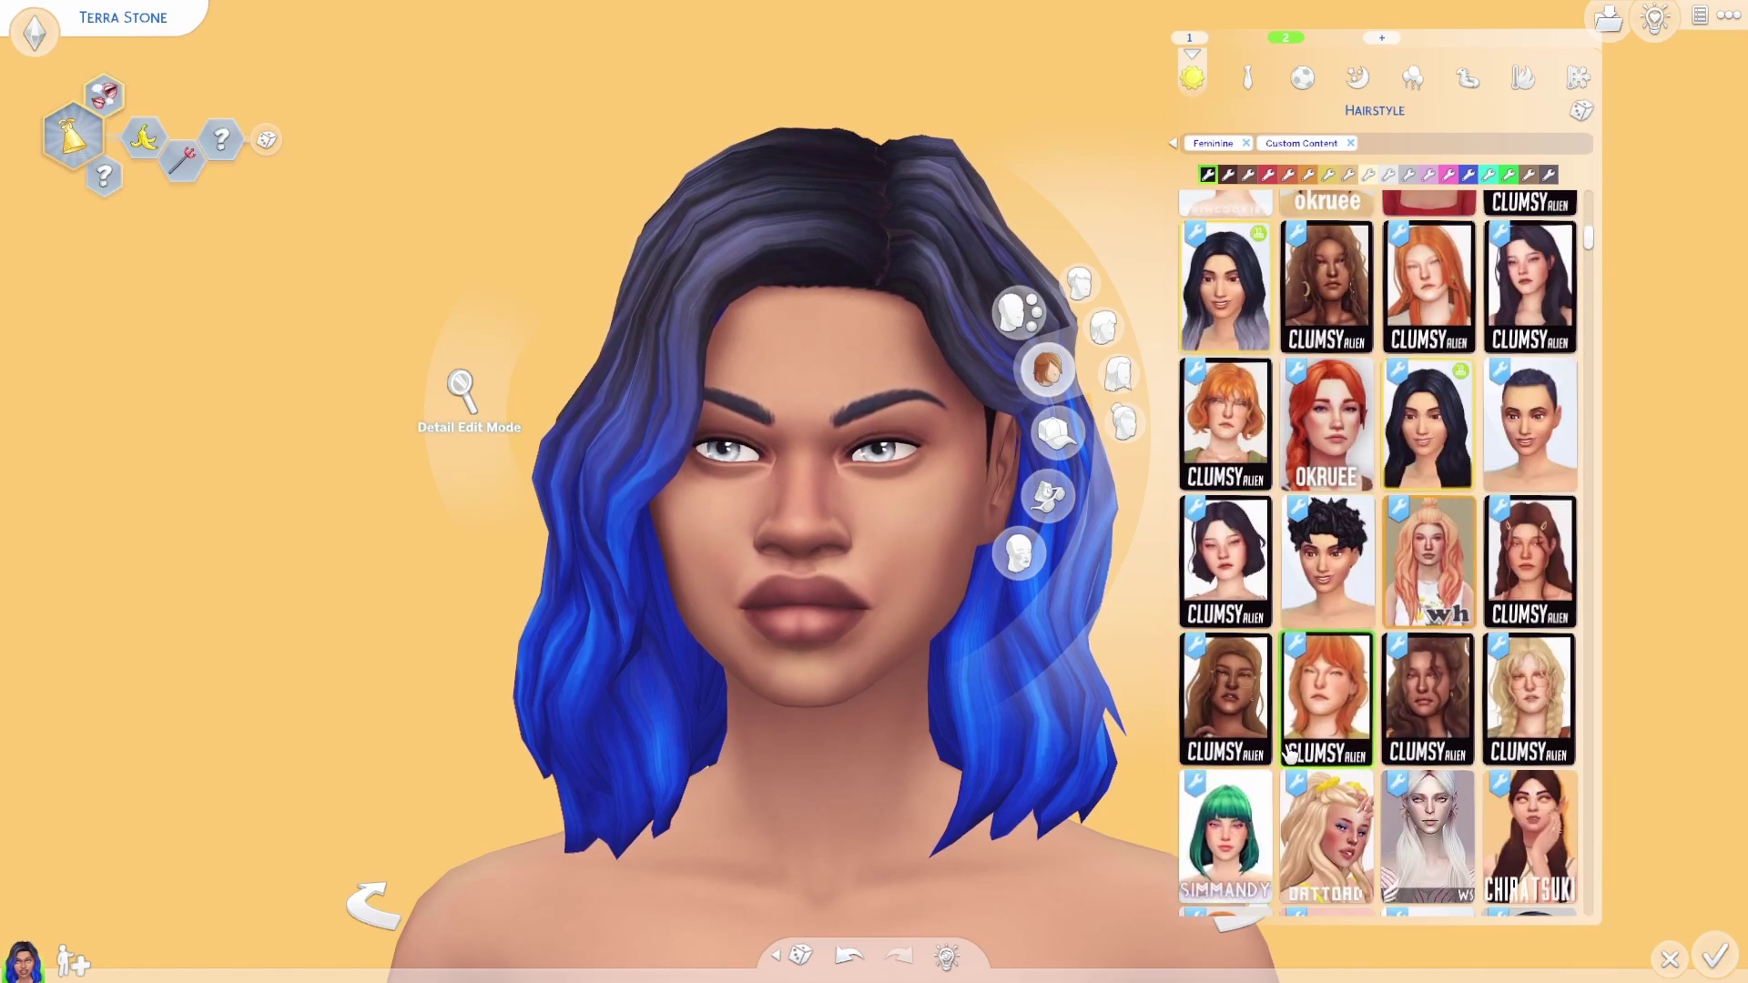
pyautogui.scroll(-3, 1286, 731)
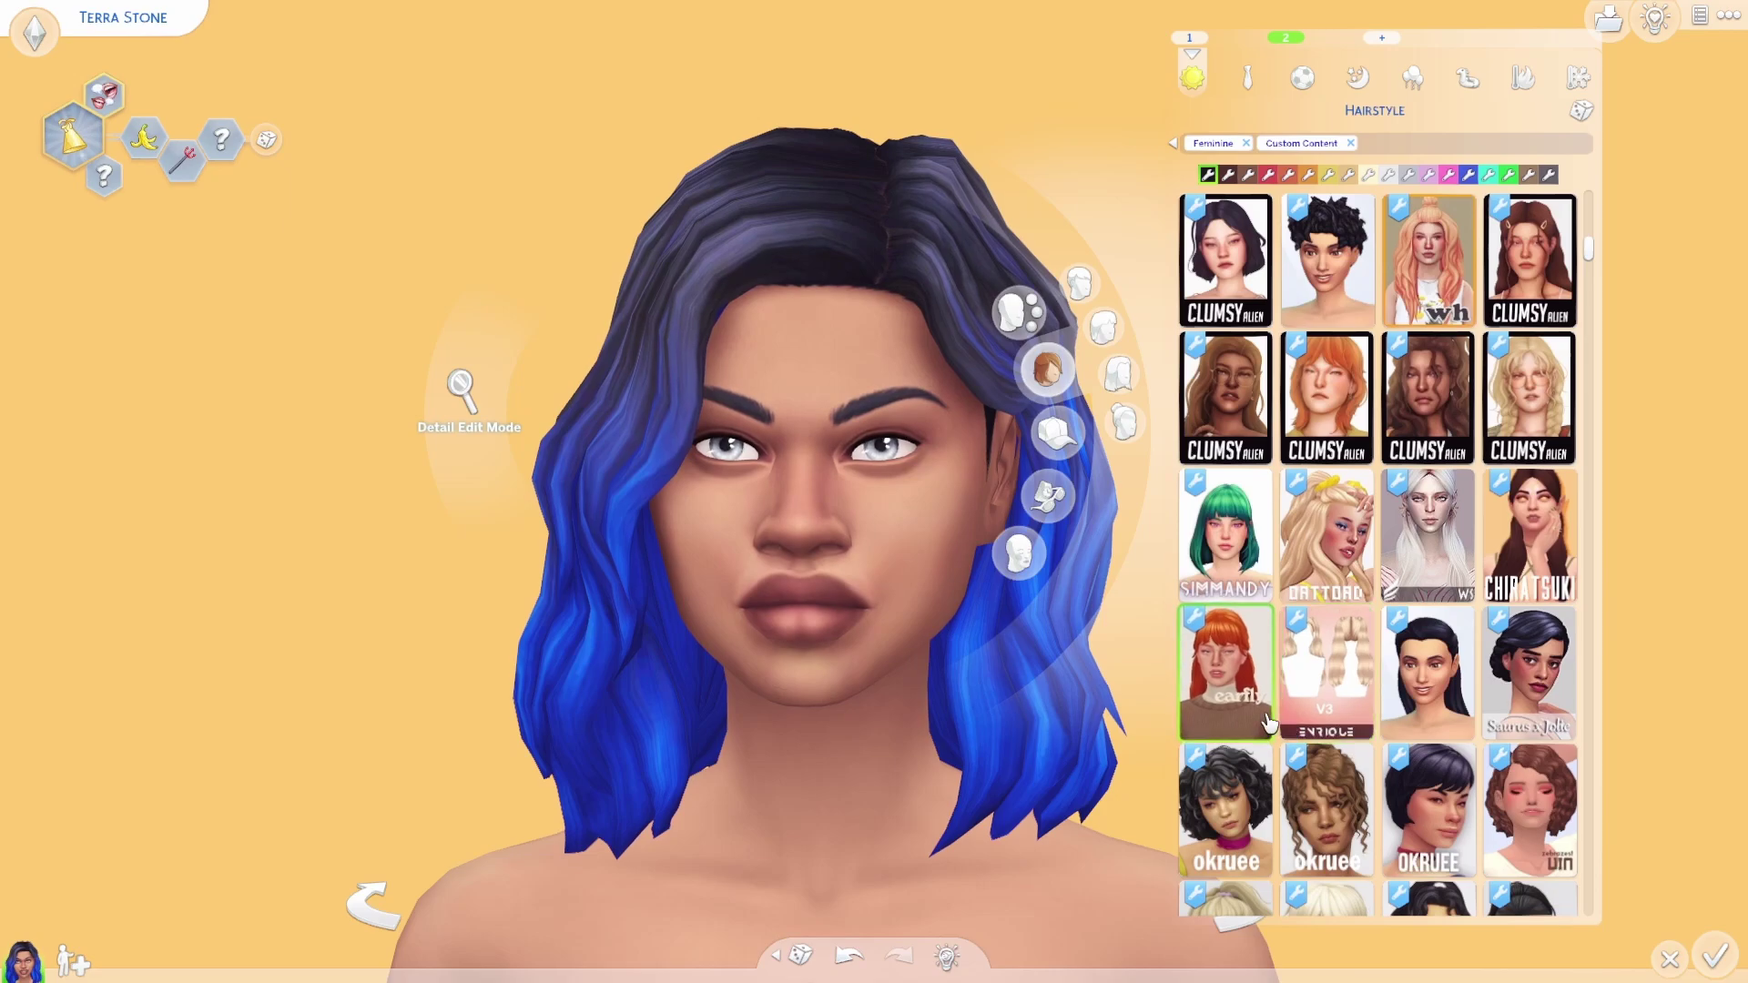
pyautogui.scroll(-1, 1288, 728)
pyautogui.click(1526, 593)
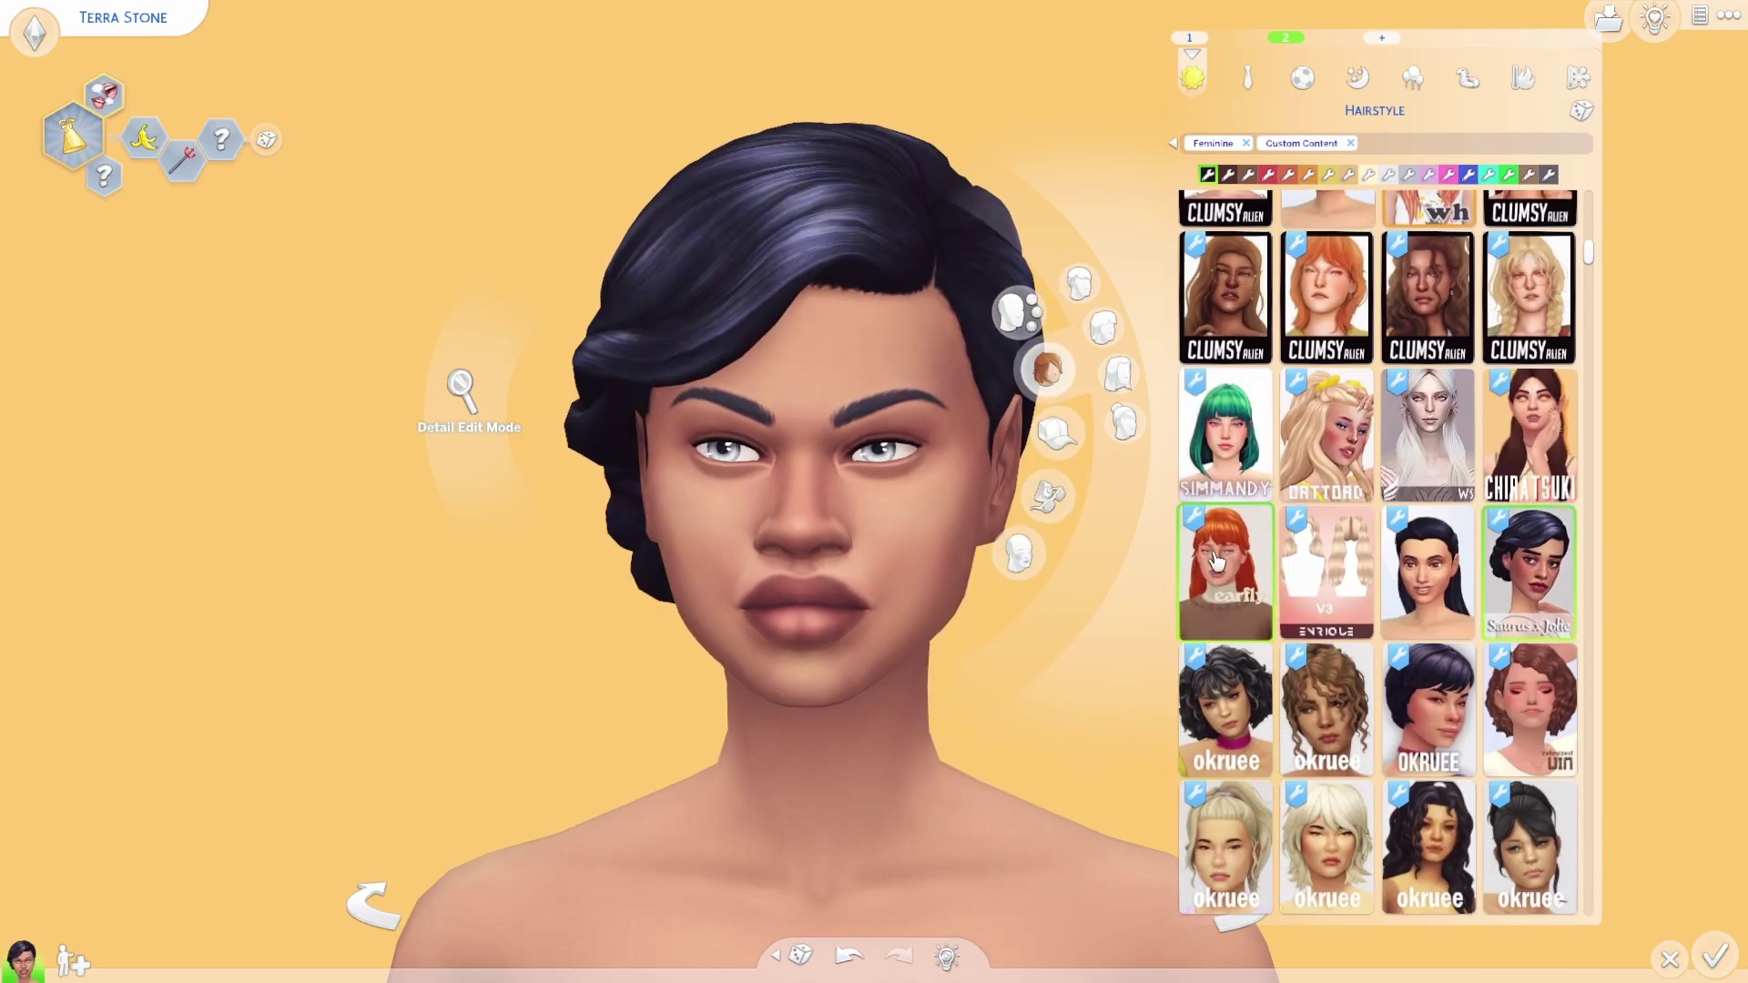
pyautogui.moveTo(382, 655); pyautogui.dragTo(378, 657)
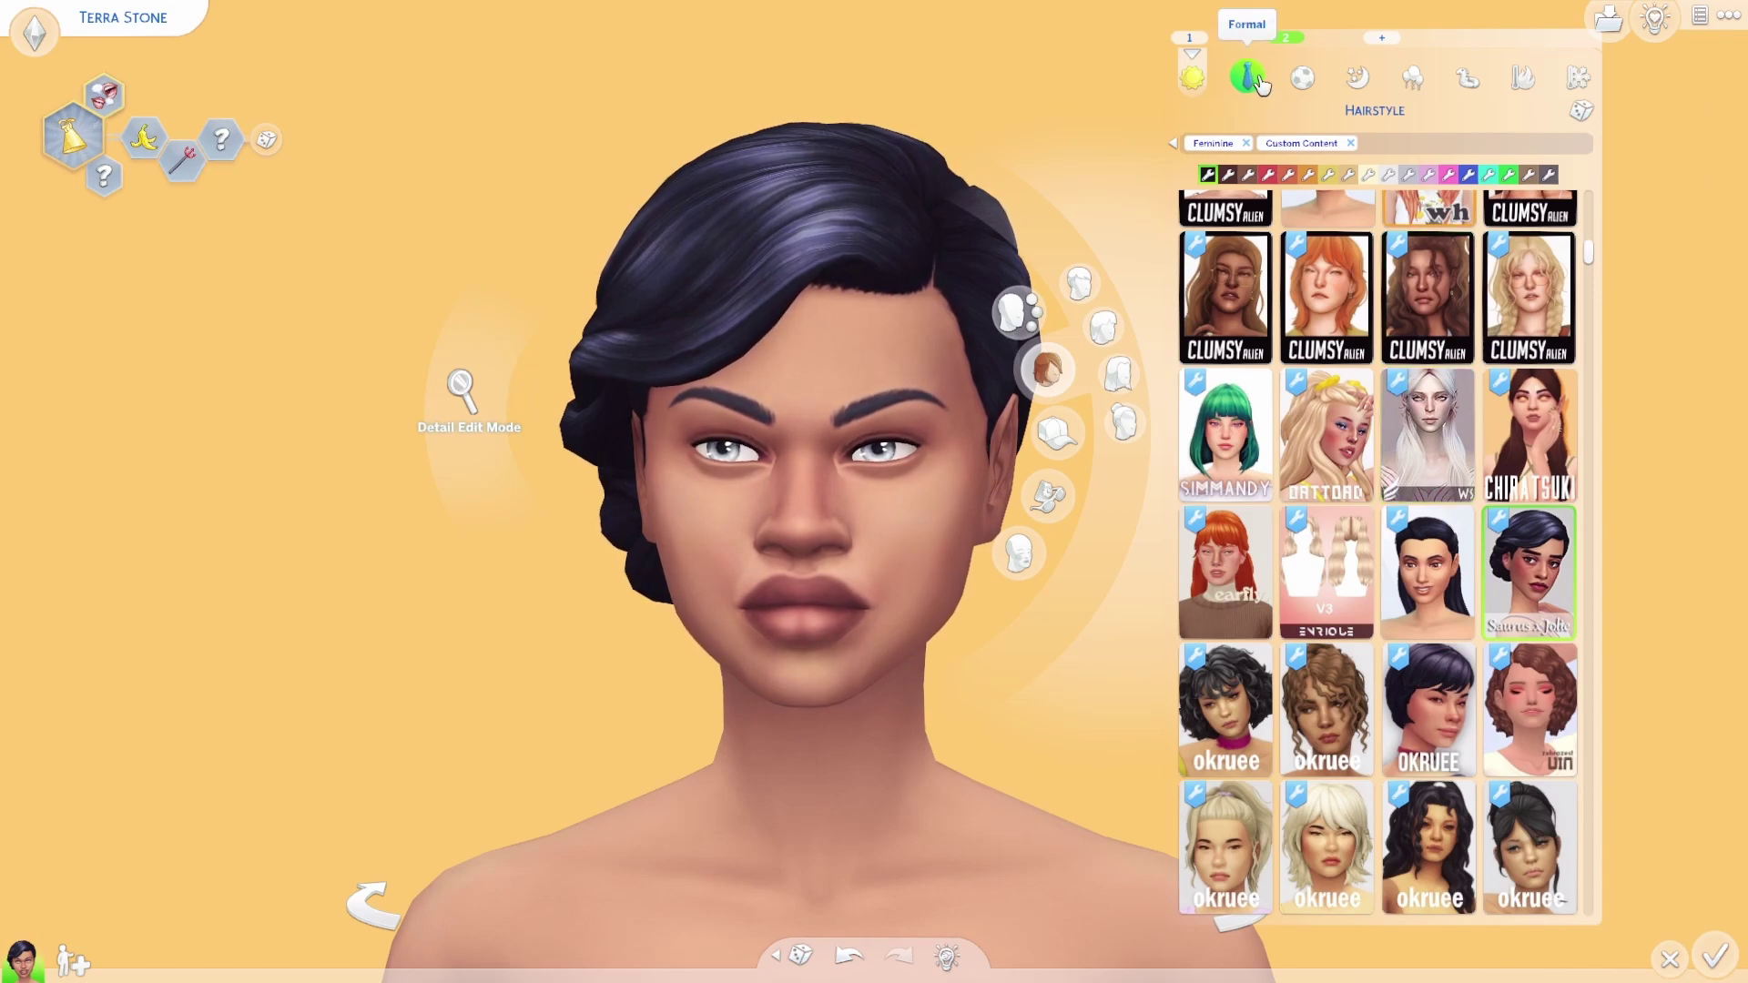
# - Compare formal and everyday outfits, removing the Formal catalog filter, ending on the everyday look
pyautogui.click(1249, 80)
pyautogui.click(1192, 77)
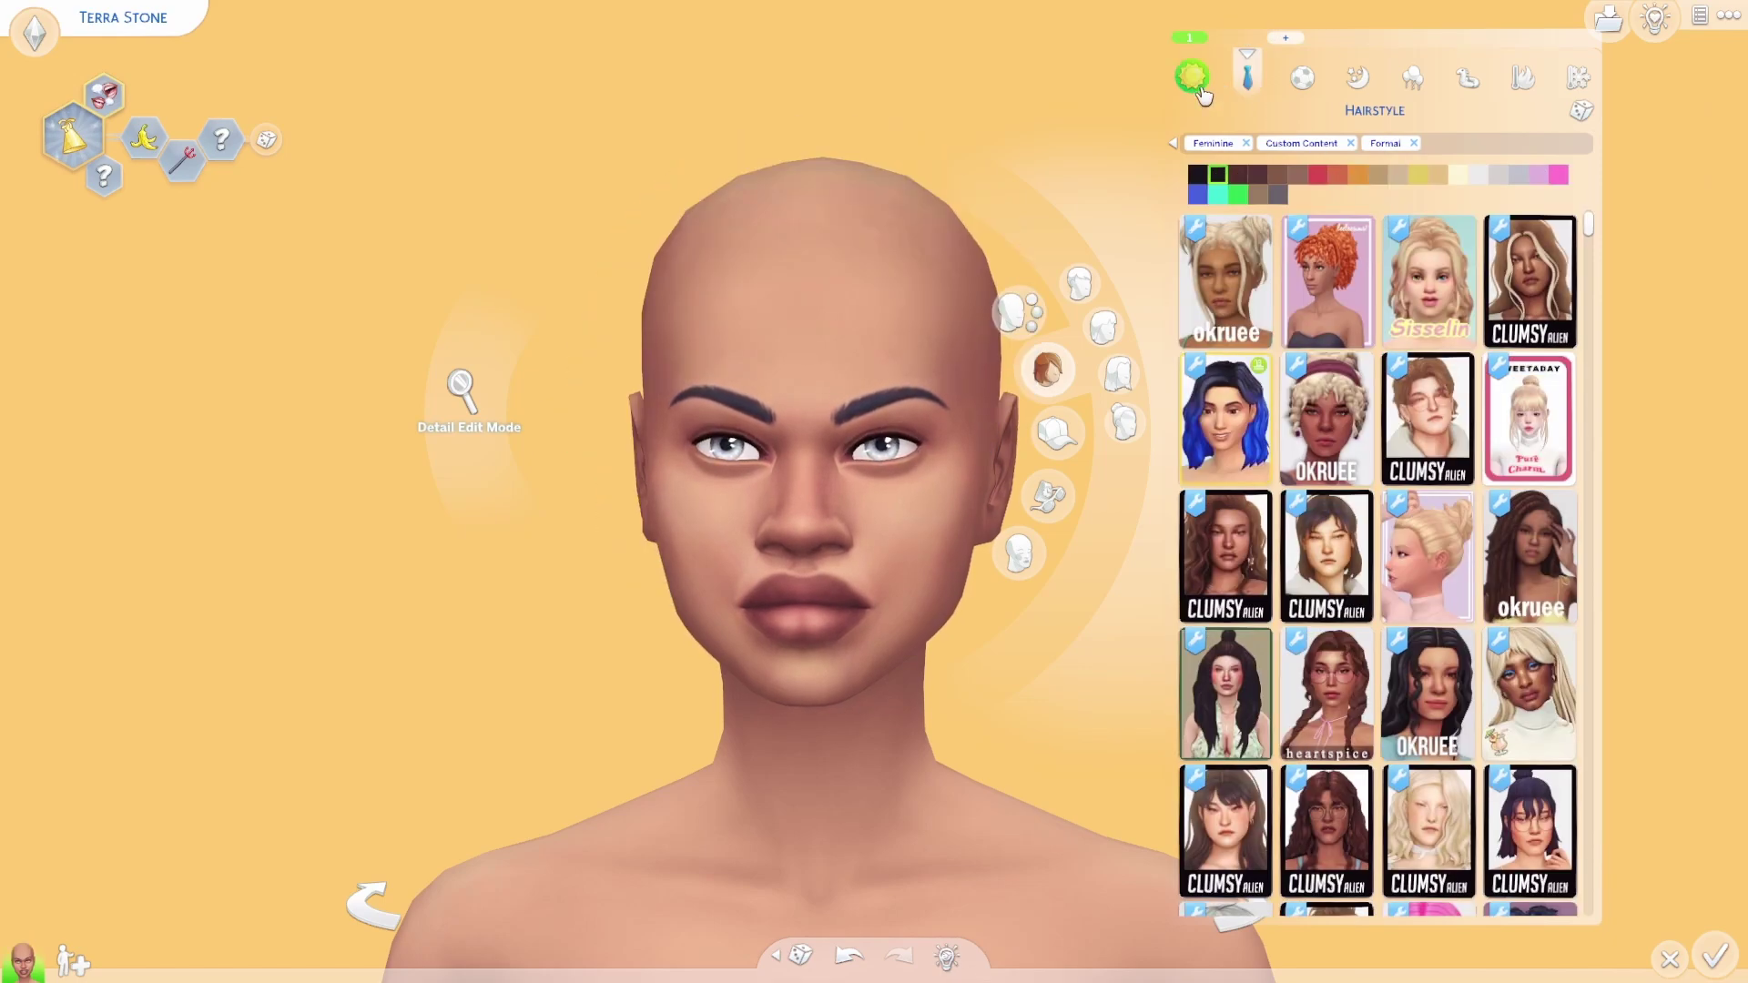
pyautogui.click(1285, 37)
pyautogui.click(1245, 80)
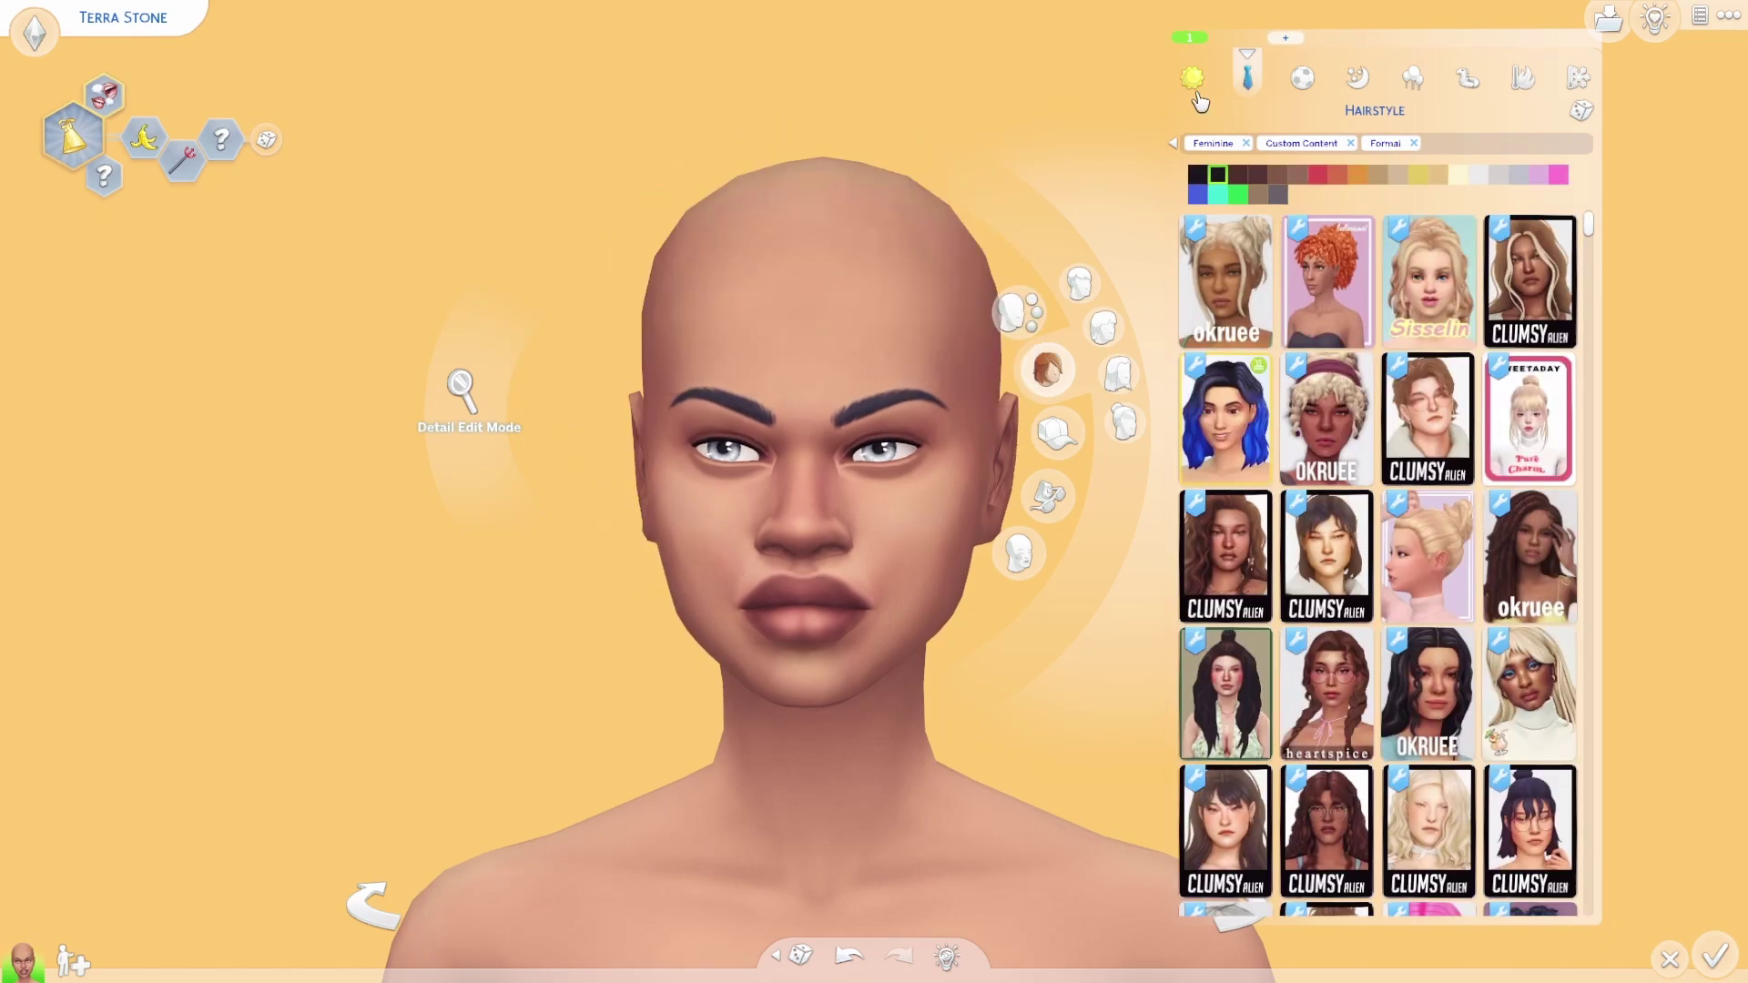
pyautogui.click(1413, 143)
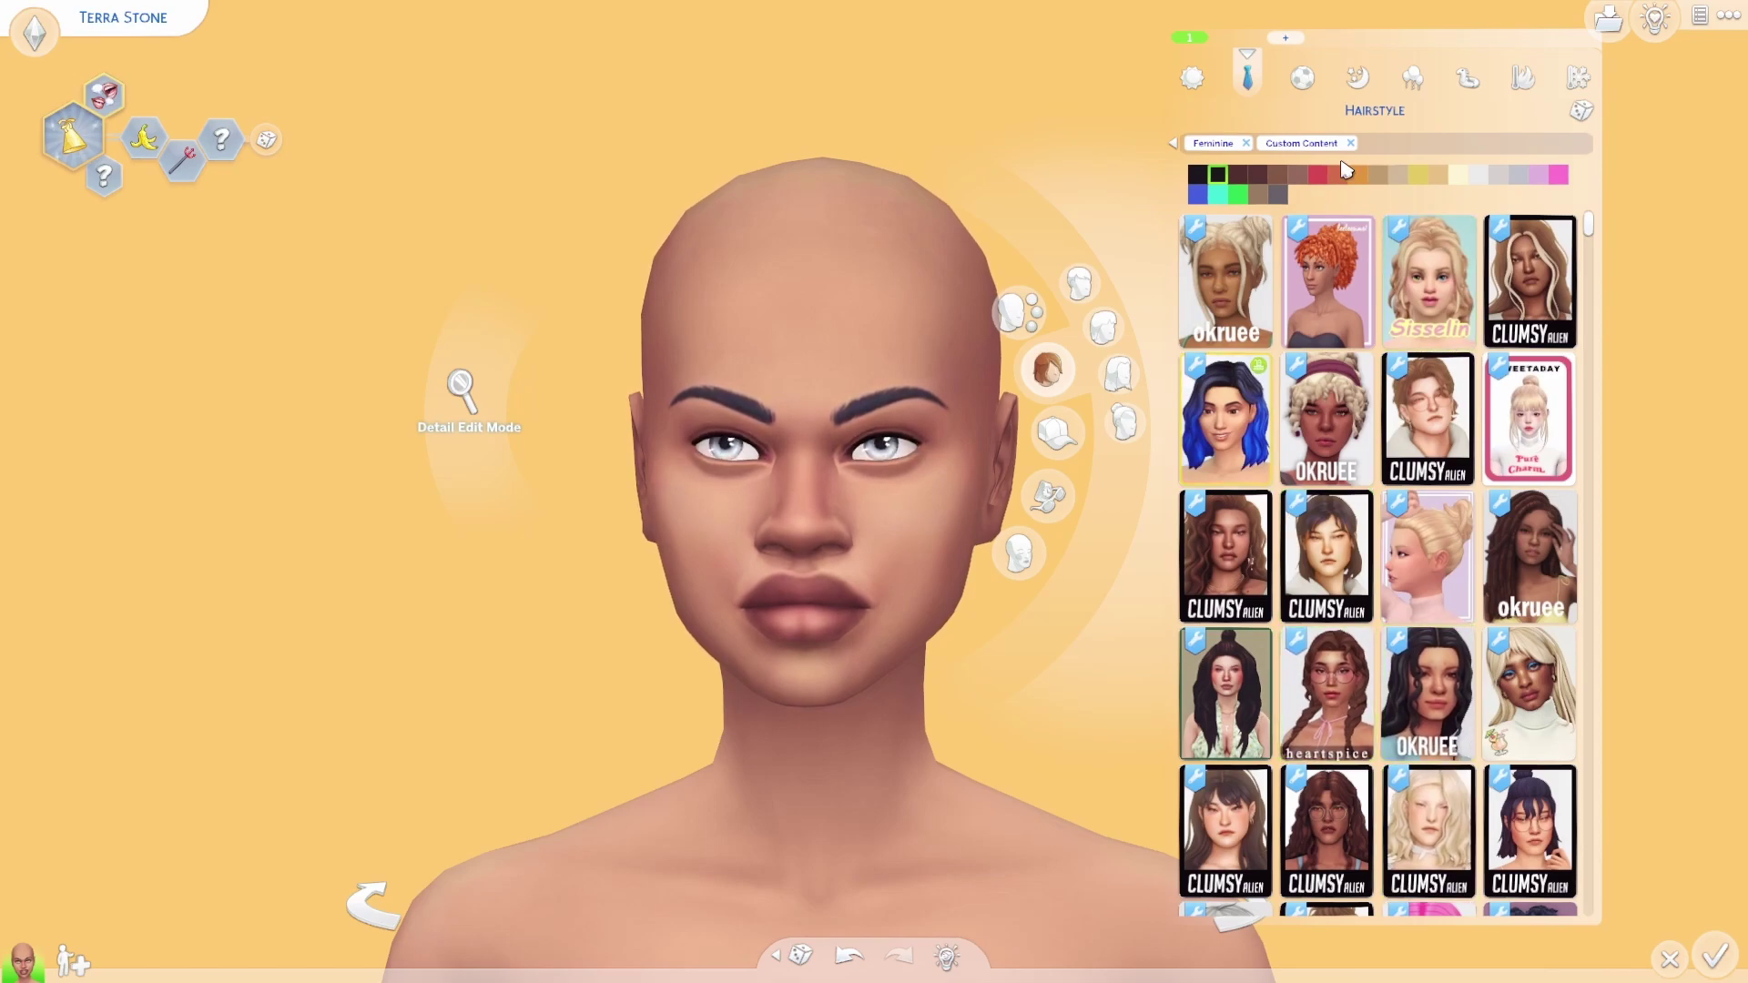
pyautogui.click(1192, 78)
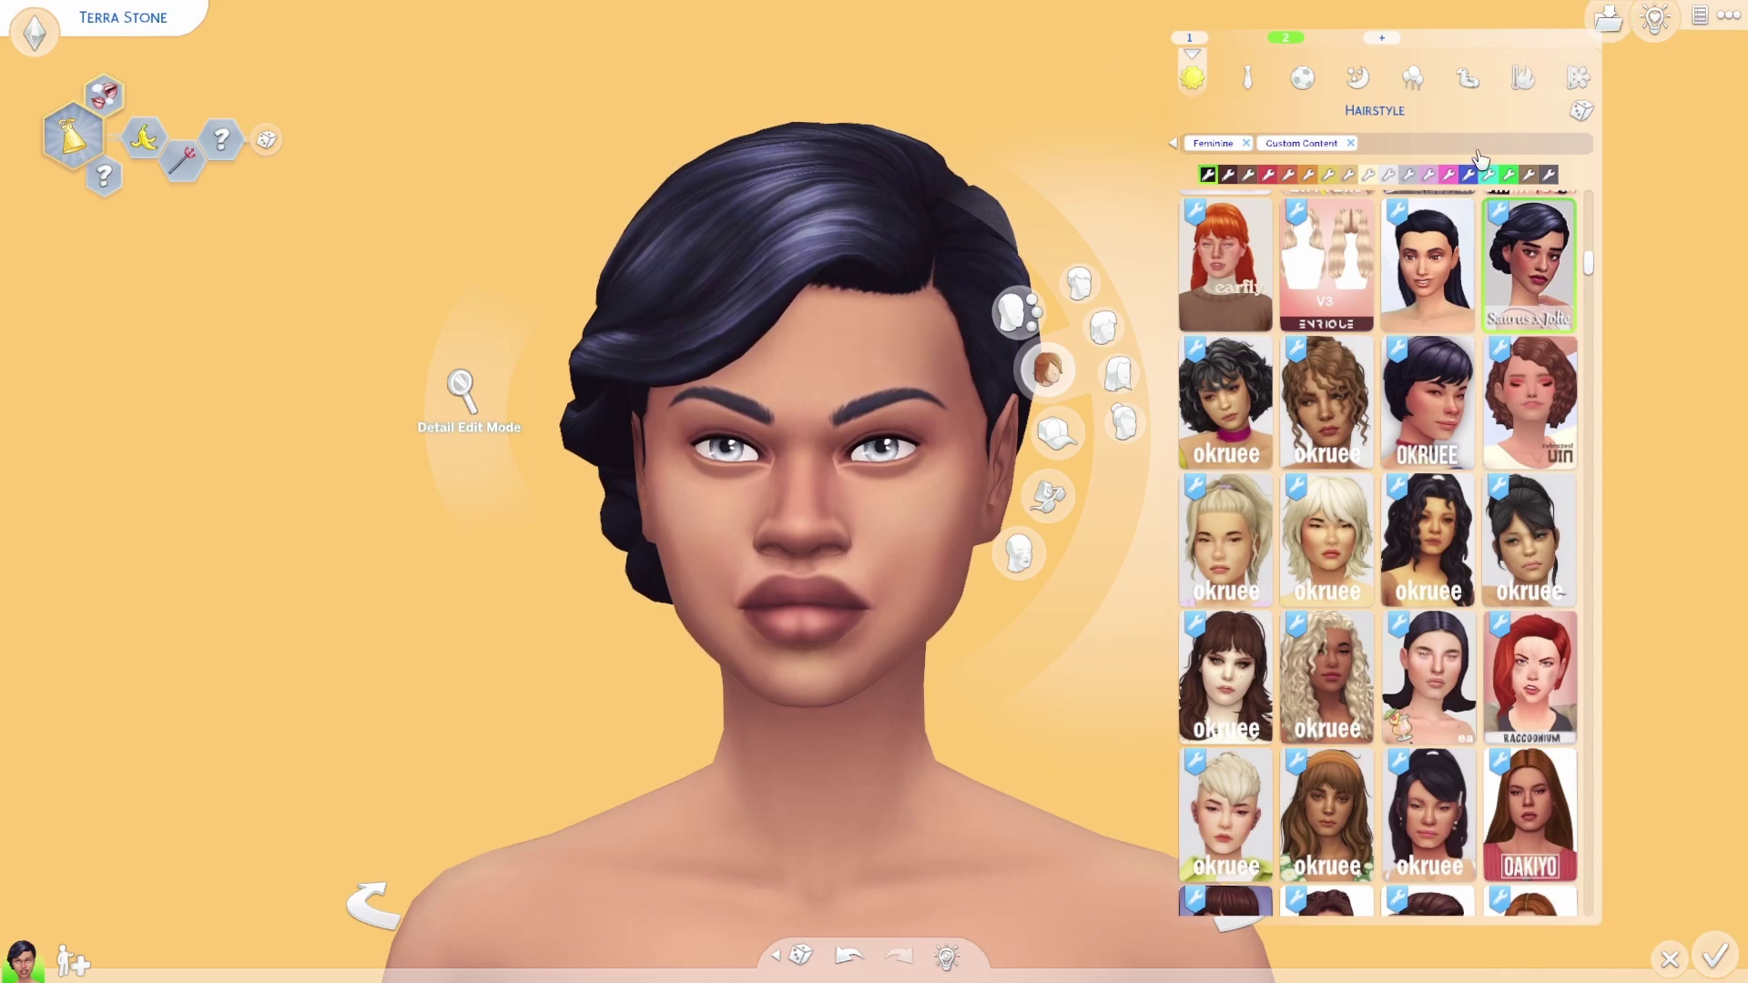
# - Save the household under the name No CC
pyautogui.click(1619, 29)
pyautogui.click(1310, 796)
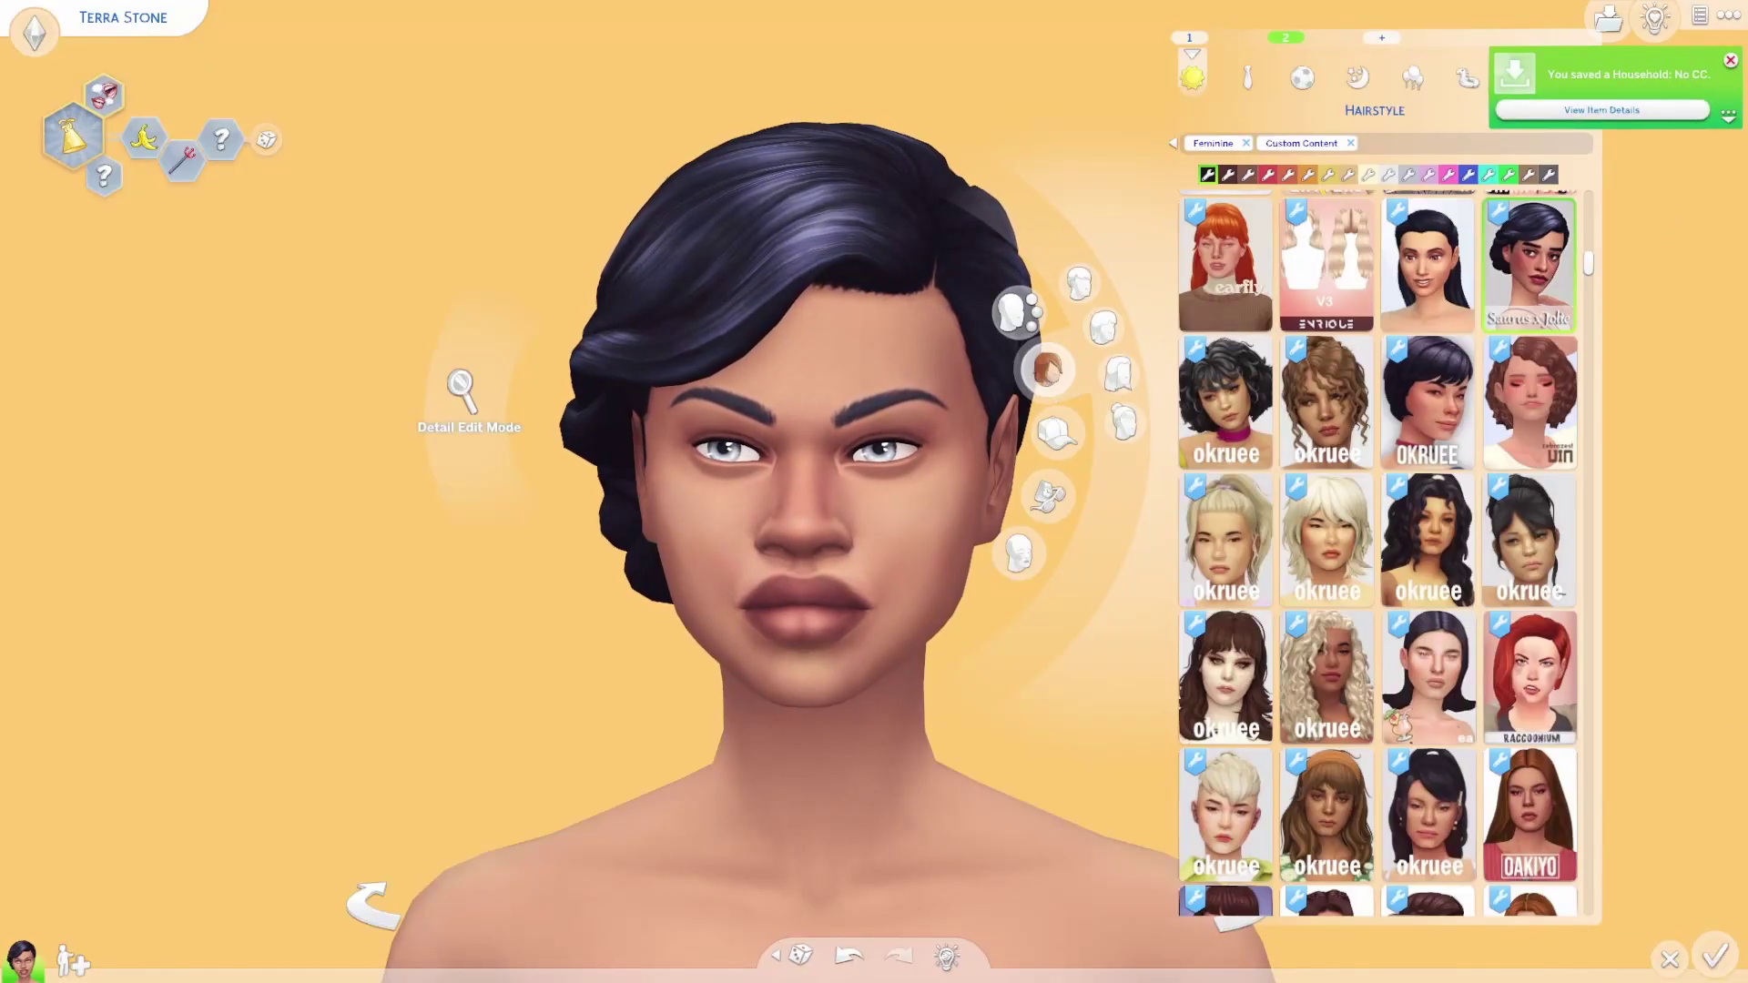
pyautogui.hotkey('alt', 'Tab')
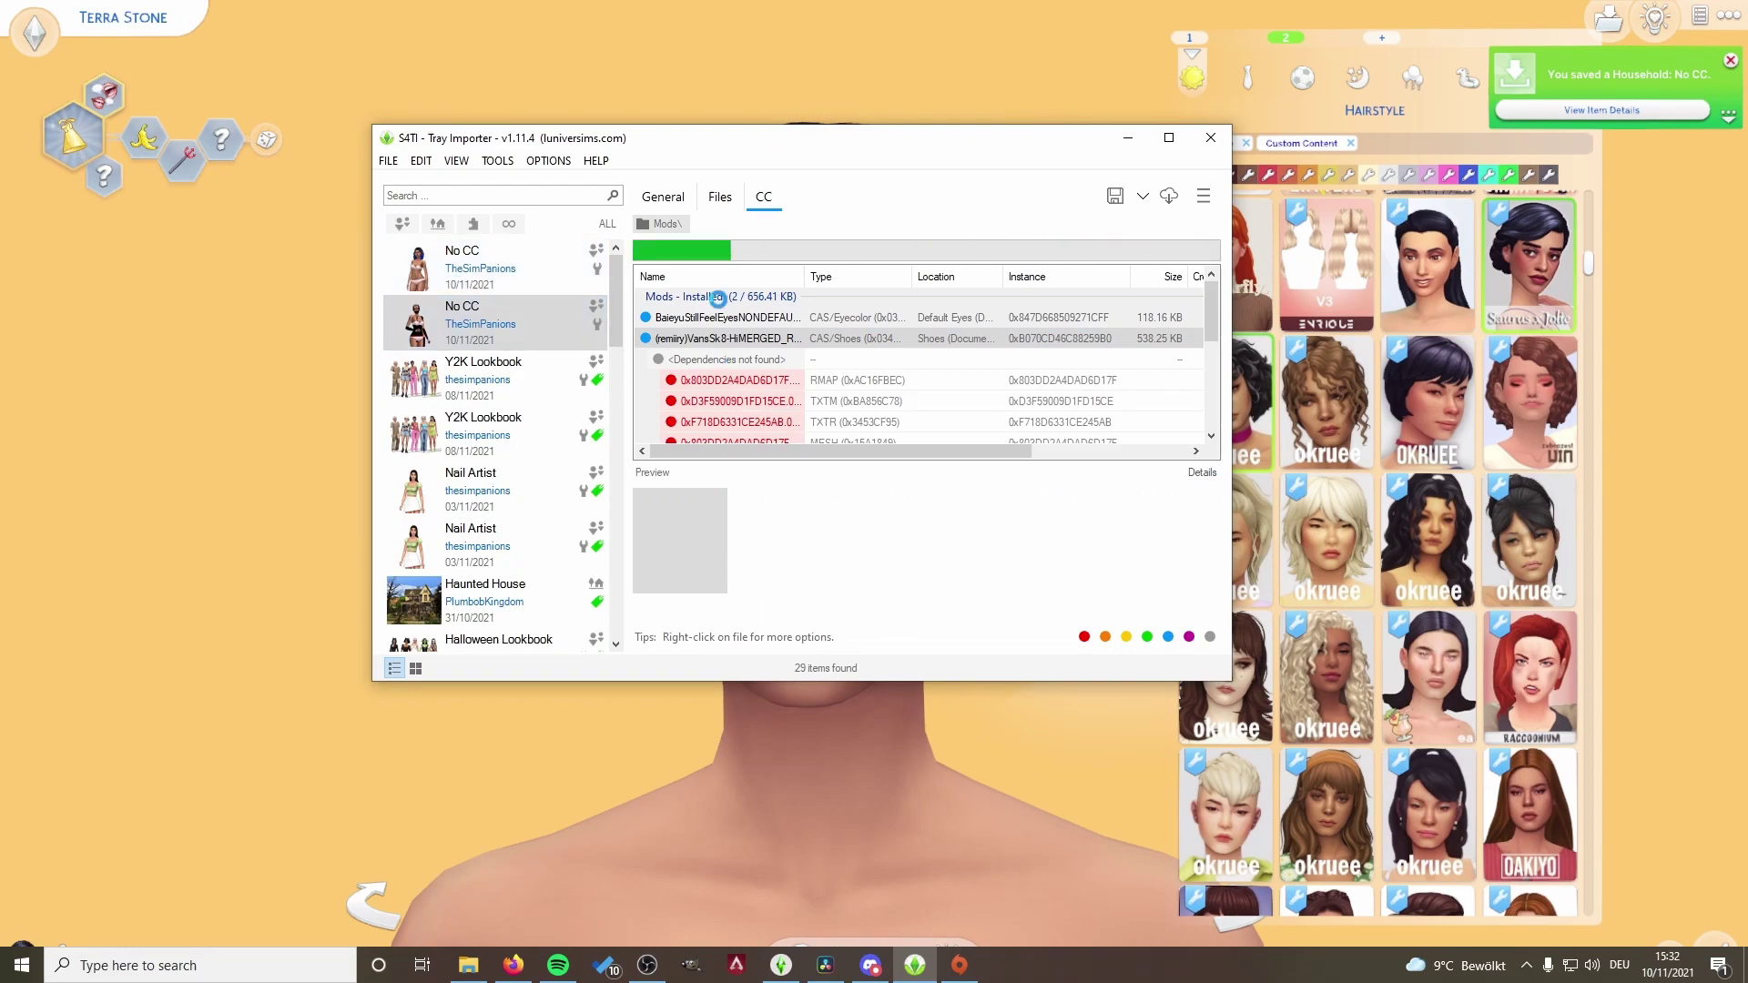
# - Select the first No CC household and bring up the context menu for af_wavy_bob_ombres
pyautogui.click(506, 271)
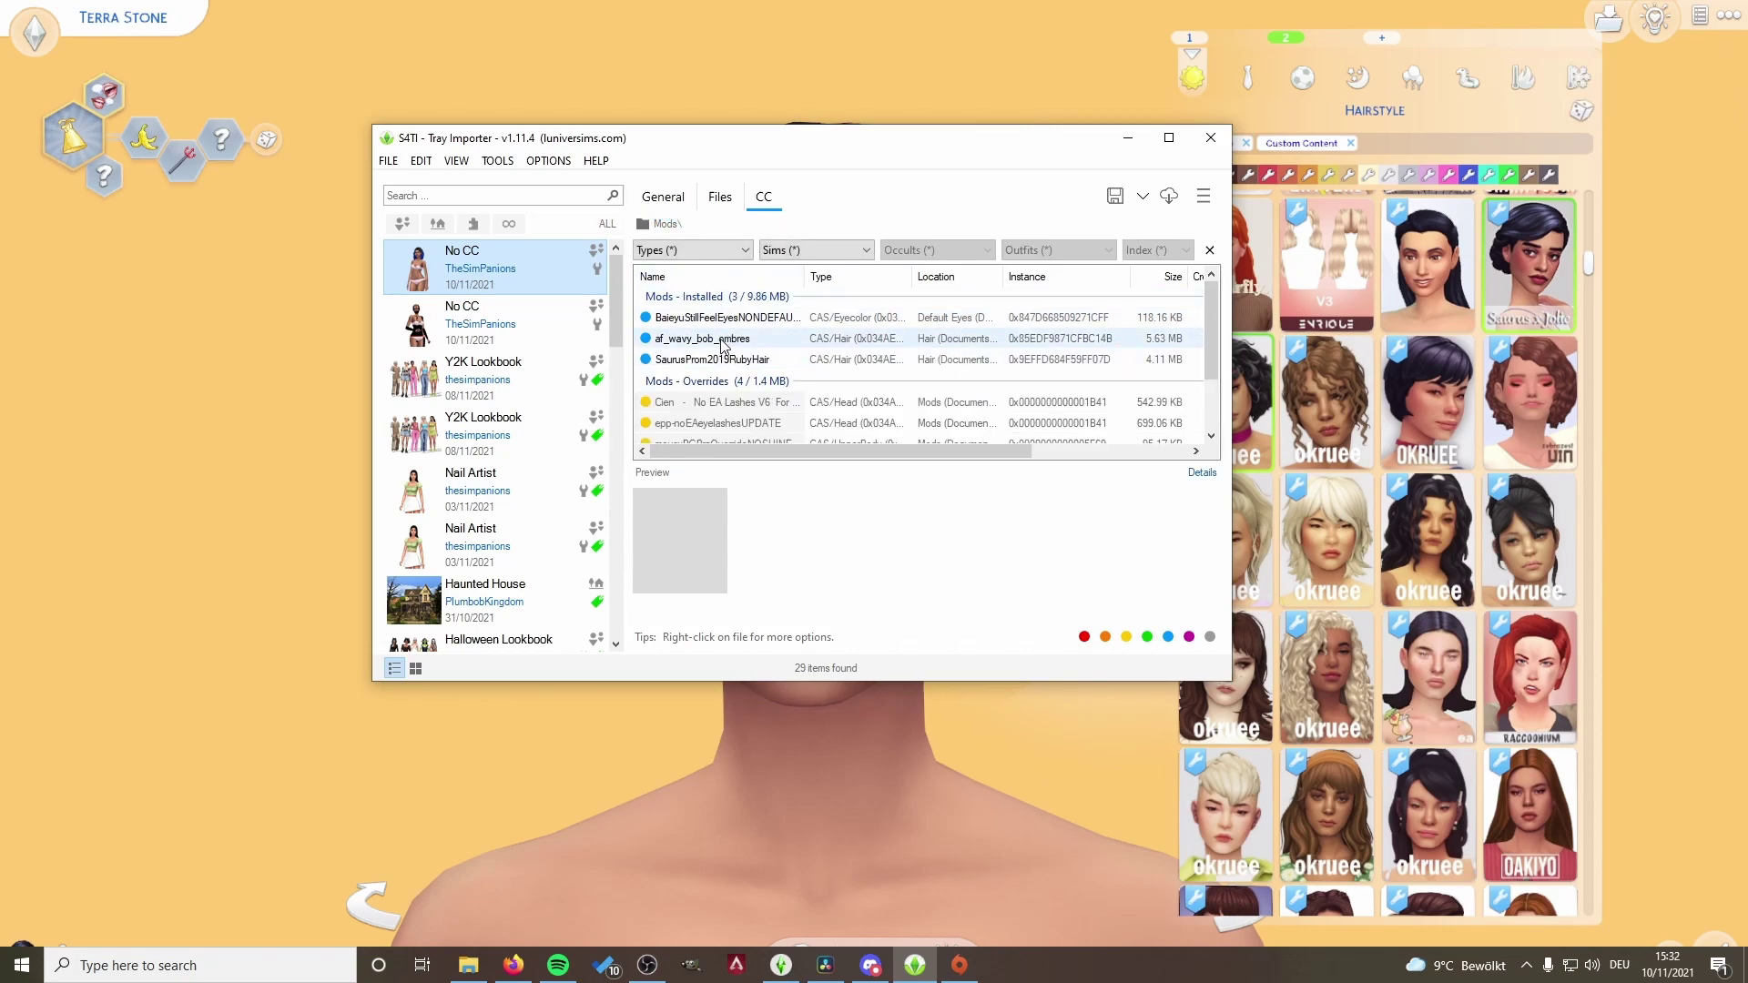
pyautogui.click(721, 340)
pyautogui.rightClick(722, 342)
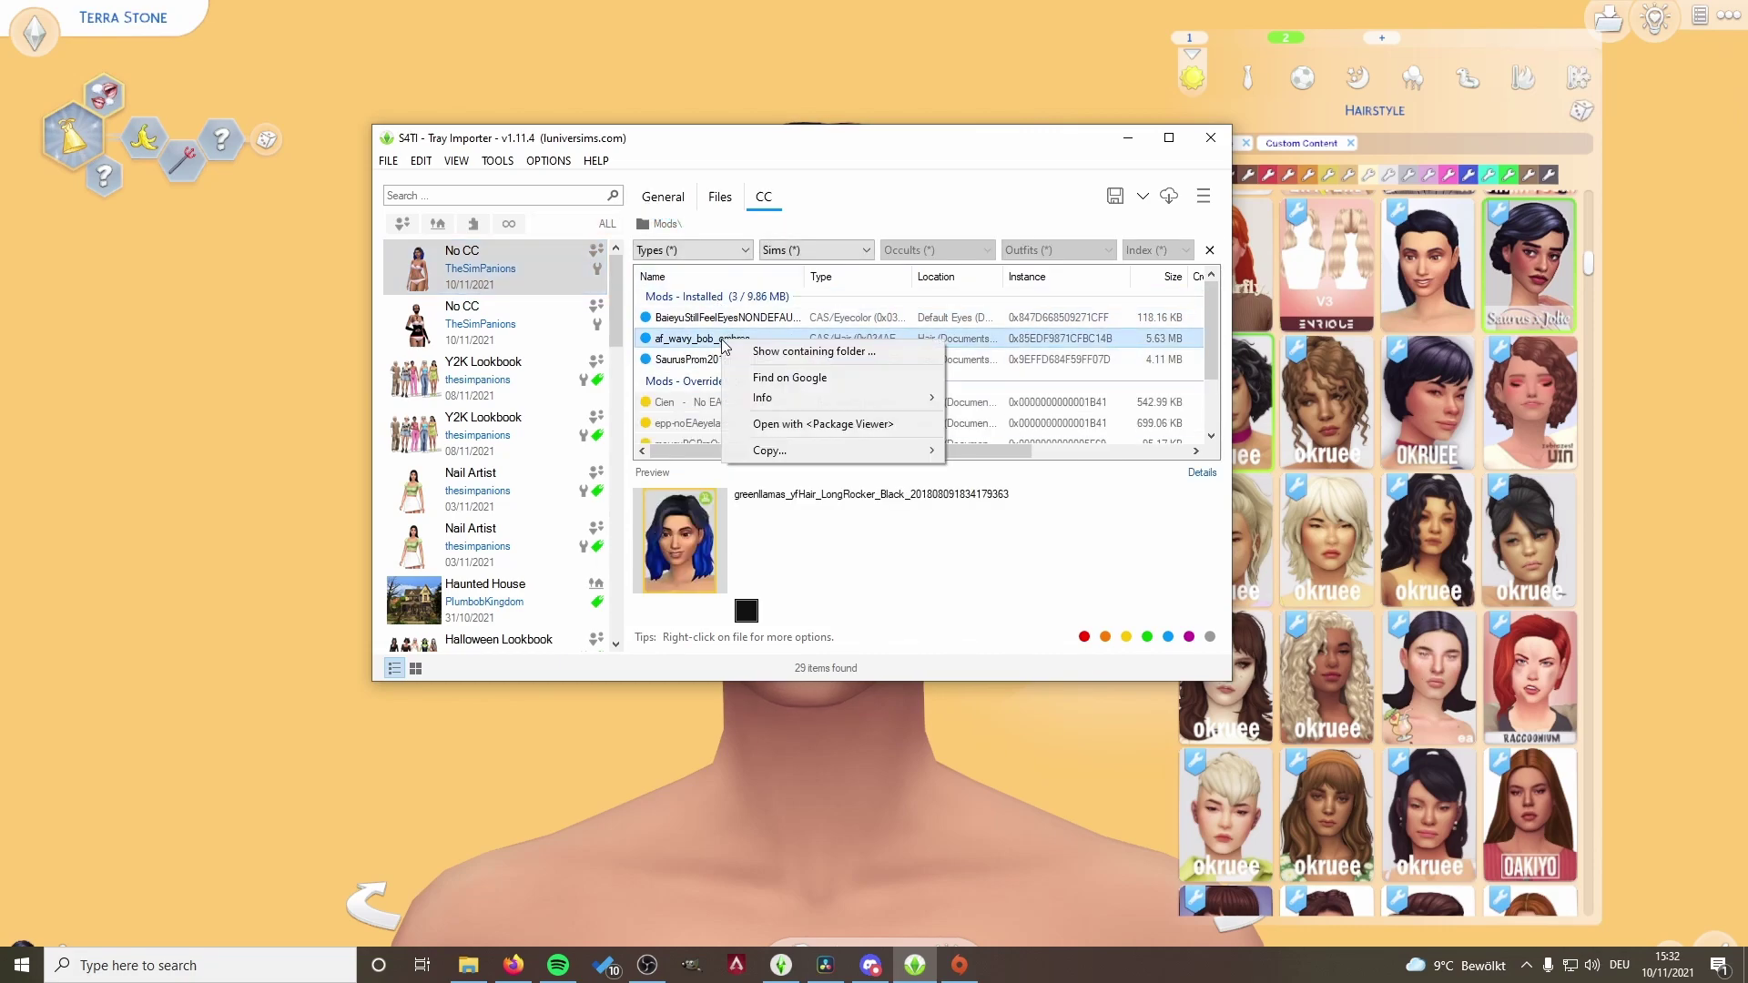
pyautogui.rightClick(688, 337)
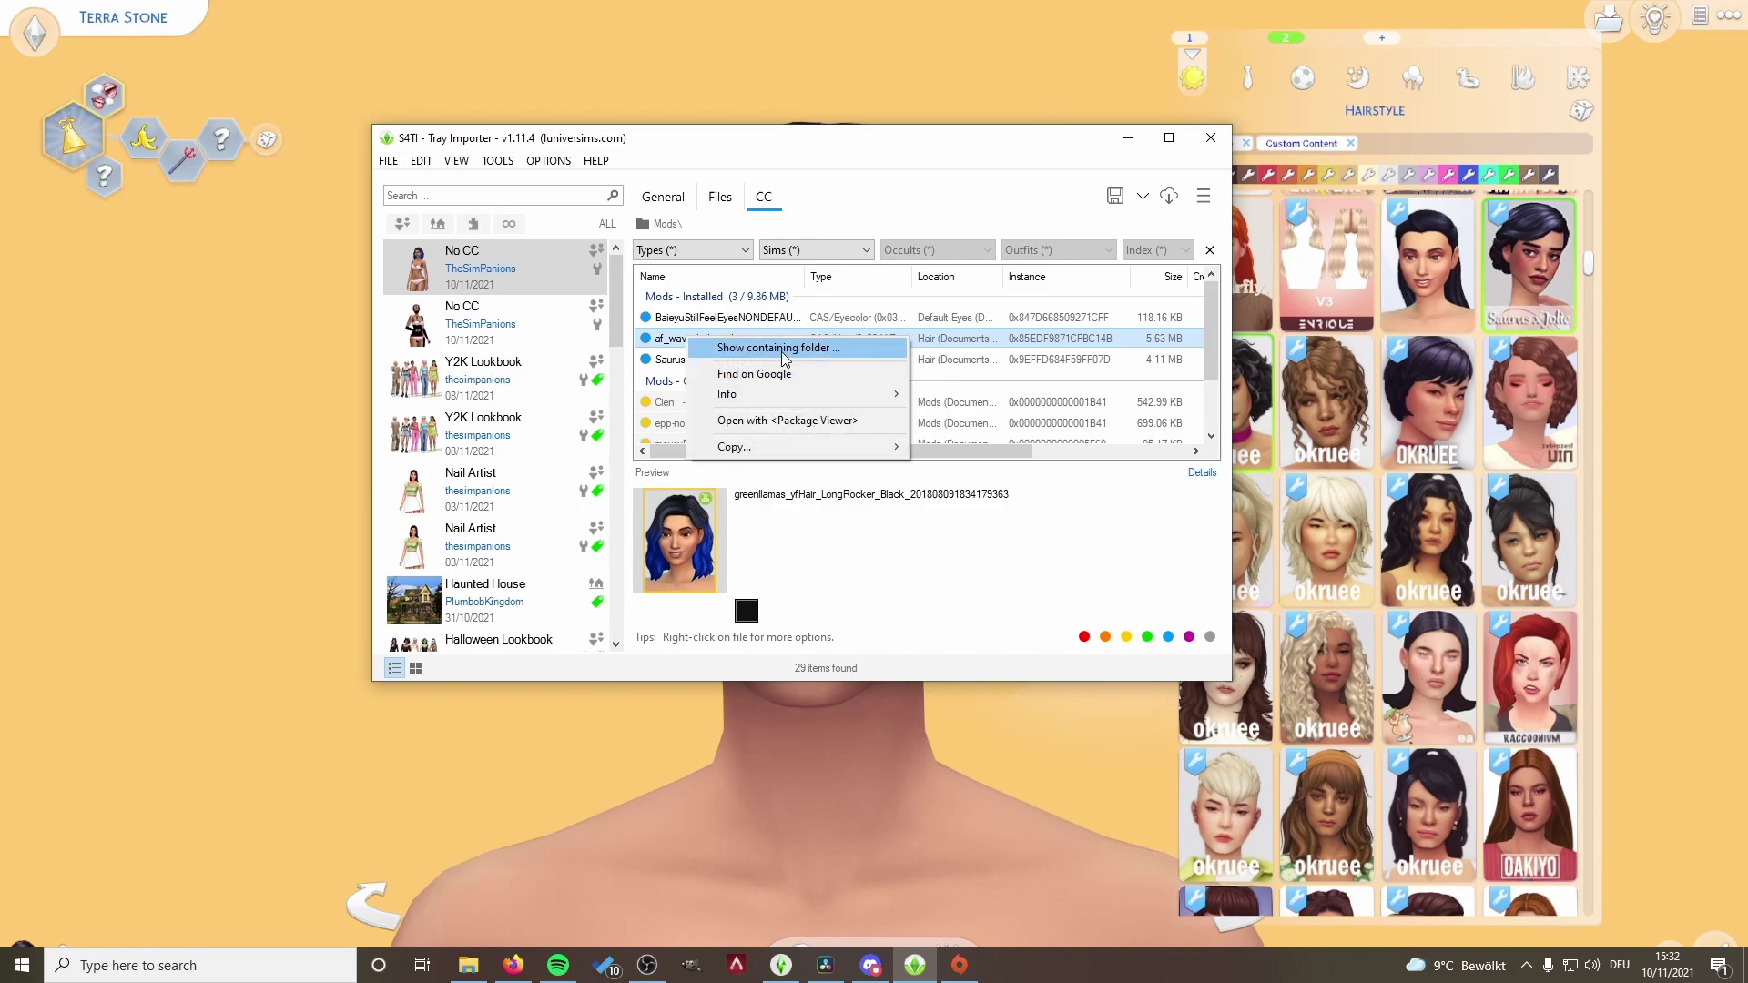
# - Open af_wavy_bob_ombres.package's containing folder and inspect the file, leaving its name unchanged
pyautogui.click(785, 355)
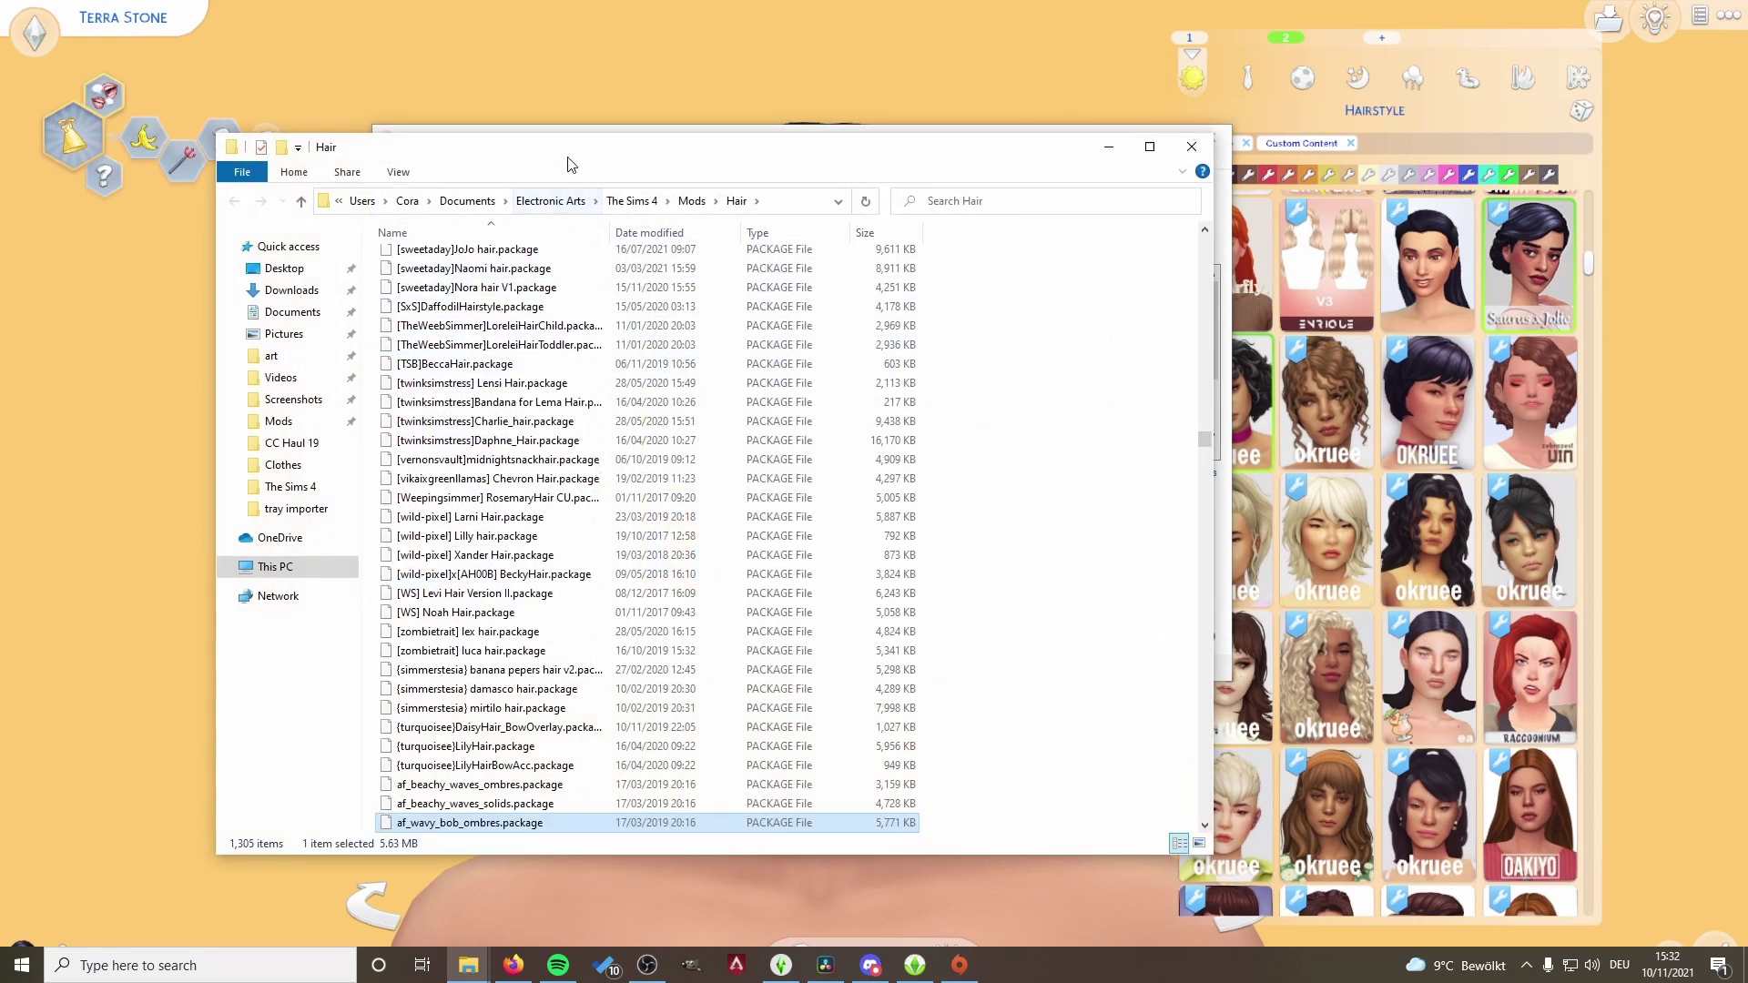
pyautogui.moveTo(566, 171)
pyautogui.mouseDown()
pyautogui.moveTo(860, 108)
pyautogui.moveTo(887, 155)
pyautogui.moveTo(1002, 83)
pyautogui.mouseUp()
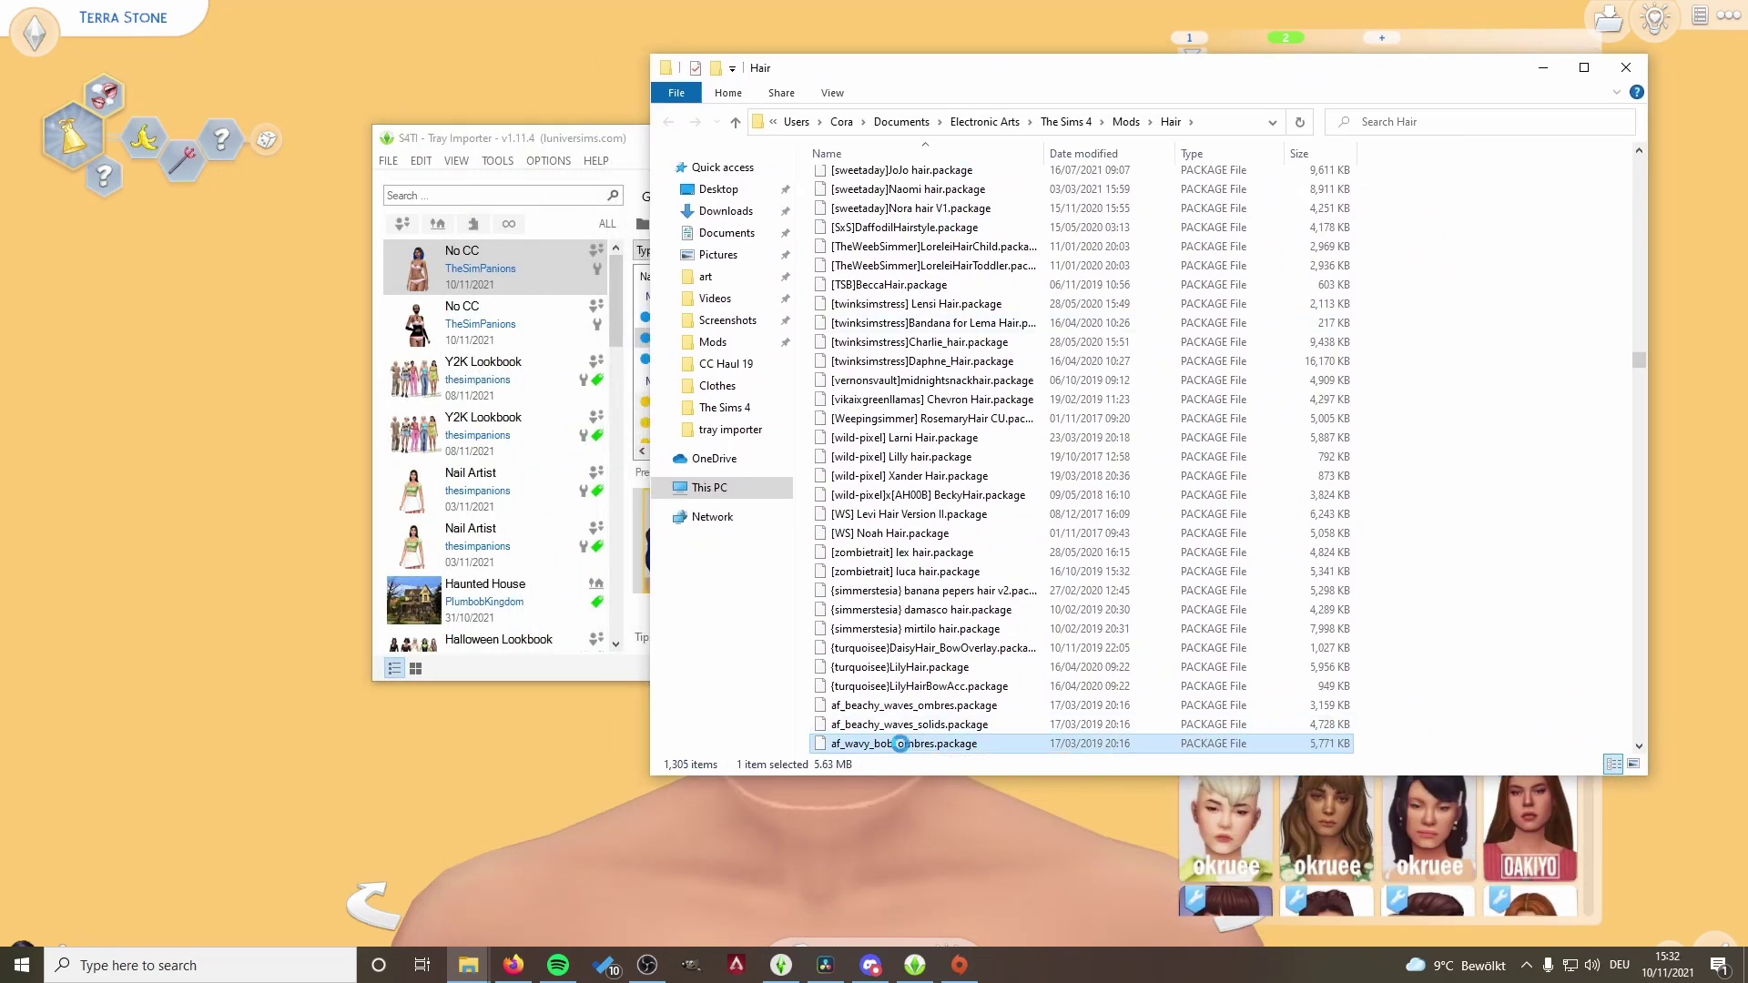
pyautogui.rightClick(900, 743)
pyautogui.click(900, 744)
pyautogui.click(896, 744)
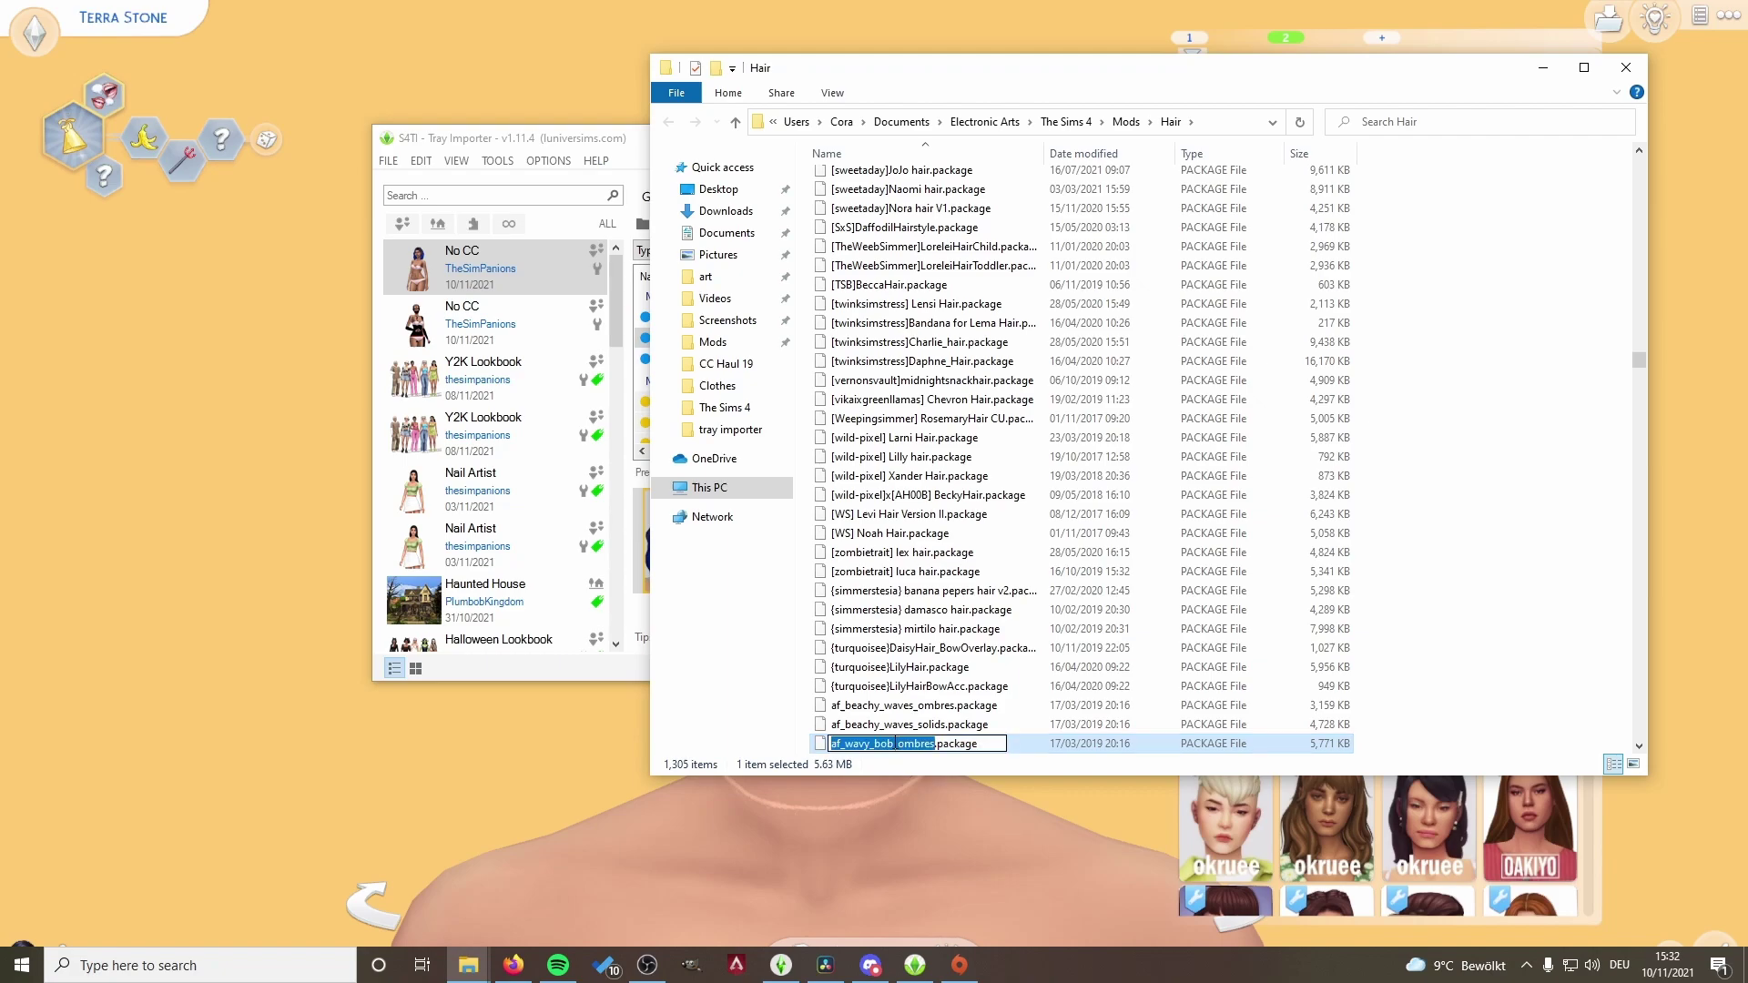
pyautogui.click(1012, 748)
pyautogui.rightClick(921, 748)
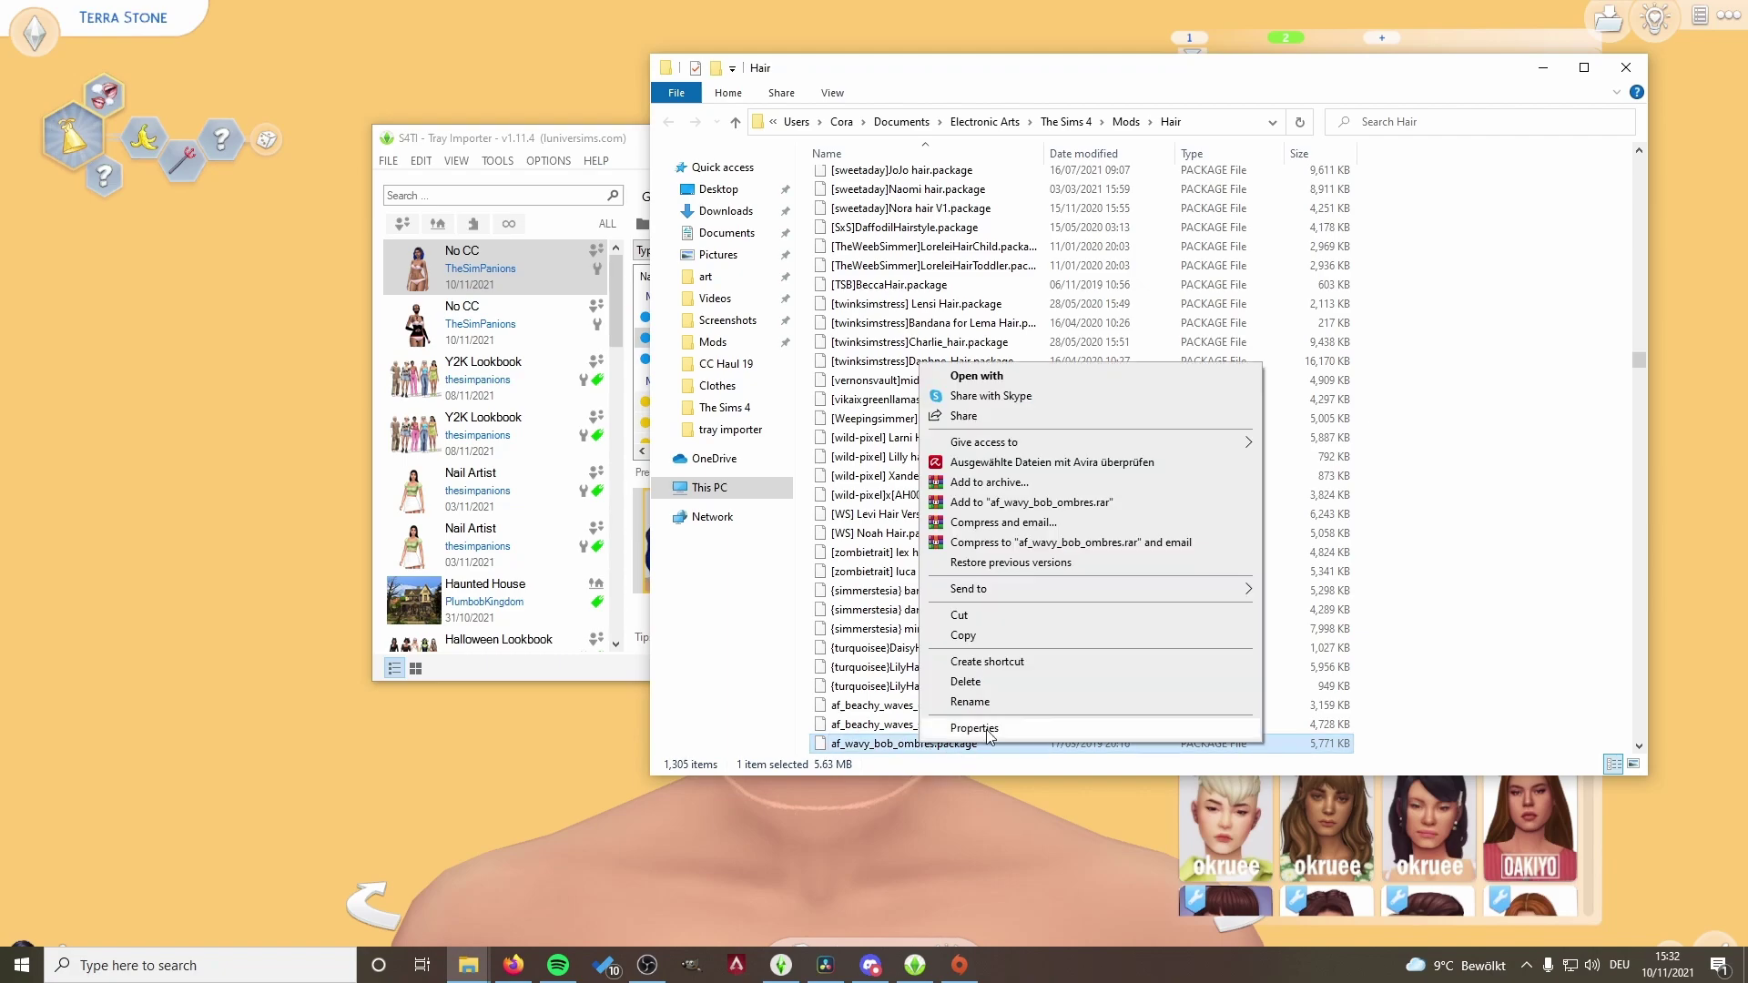
pyautogui.click(1019, 689)
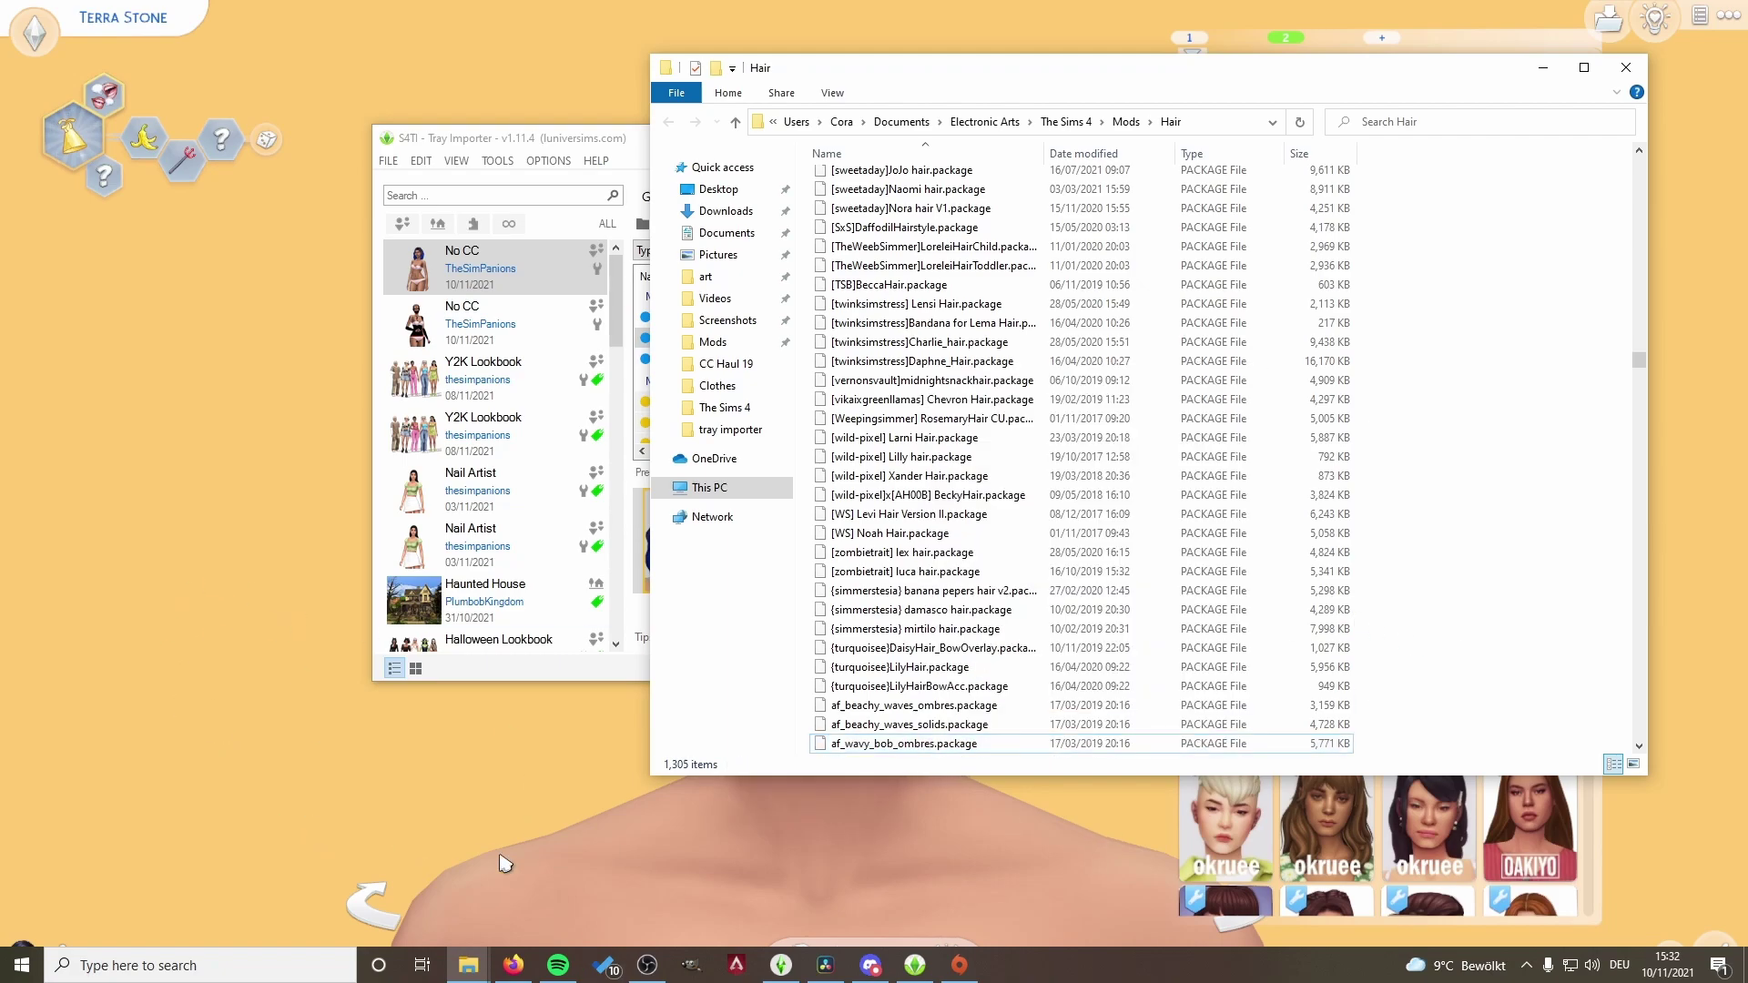
pyautogui.click(927, 748)
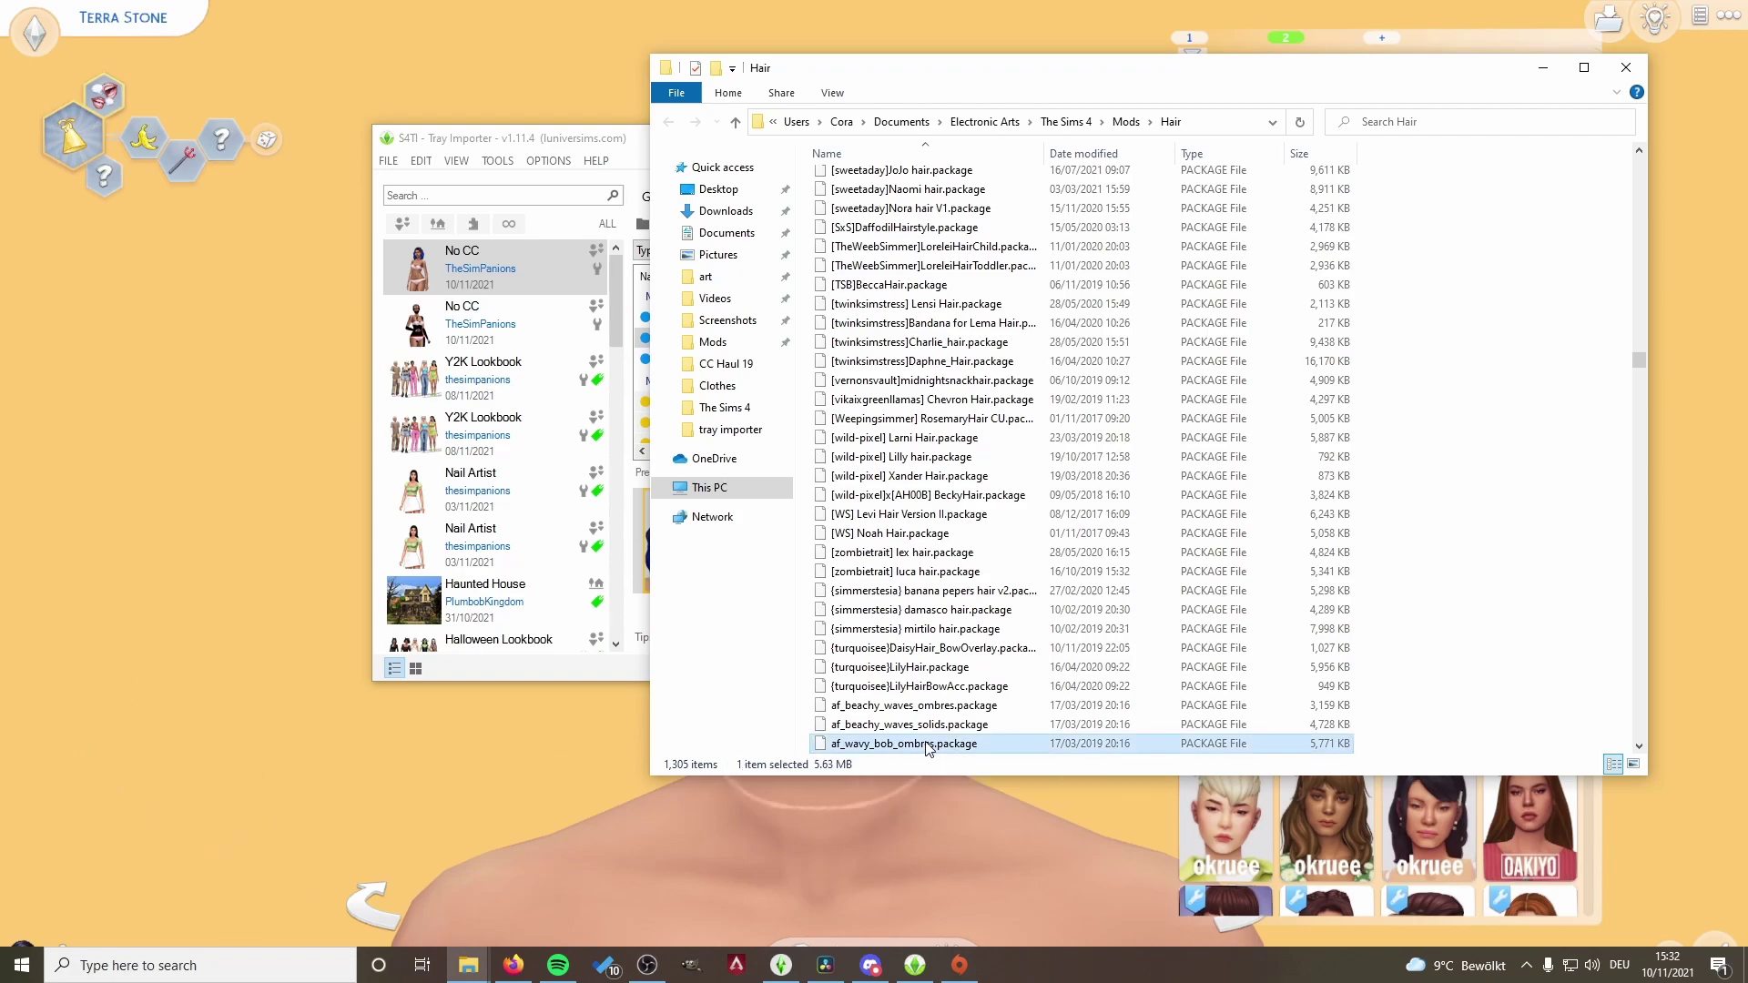
# - Browse the Mods folder's Presets and Hair subfolders, then minimize Explorer
pyautogui.click(1121, 123)
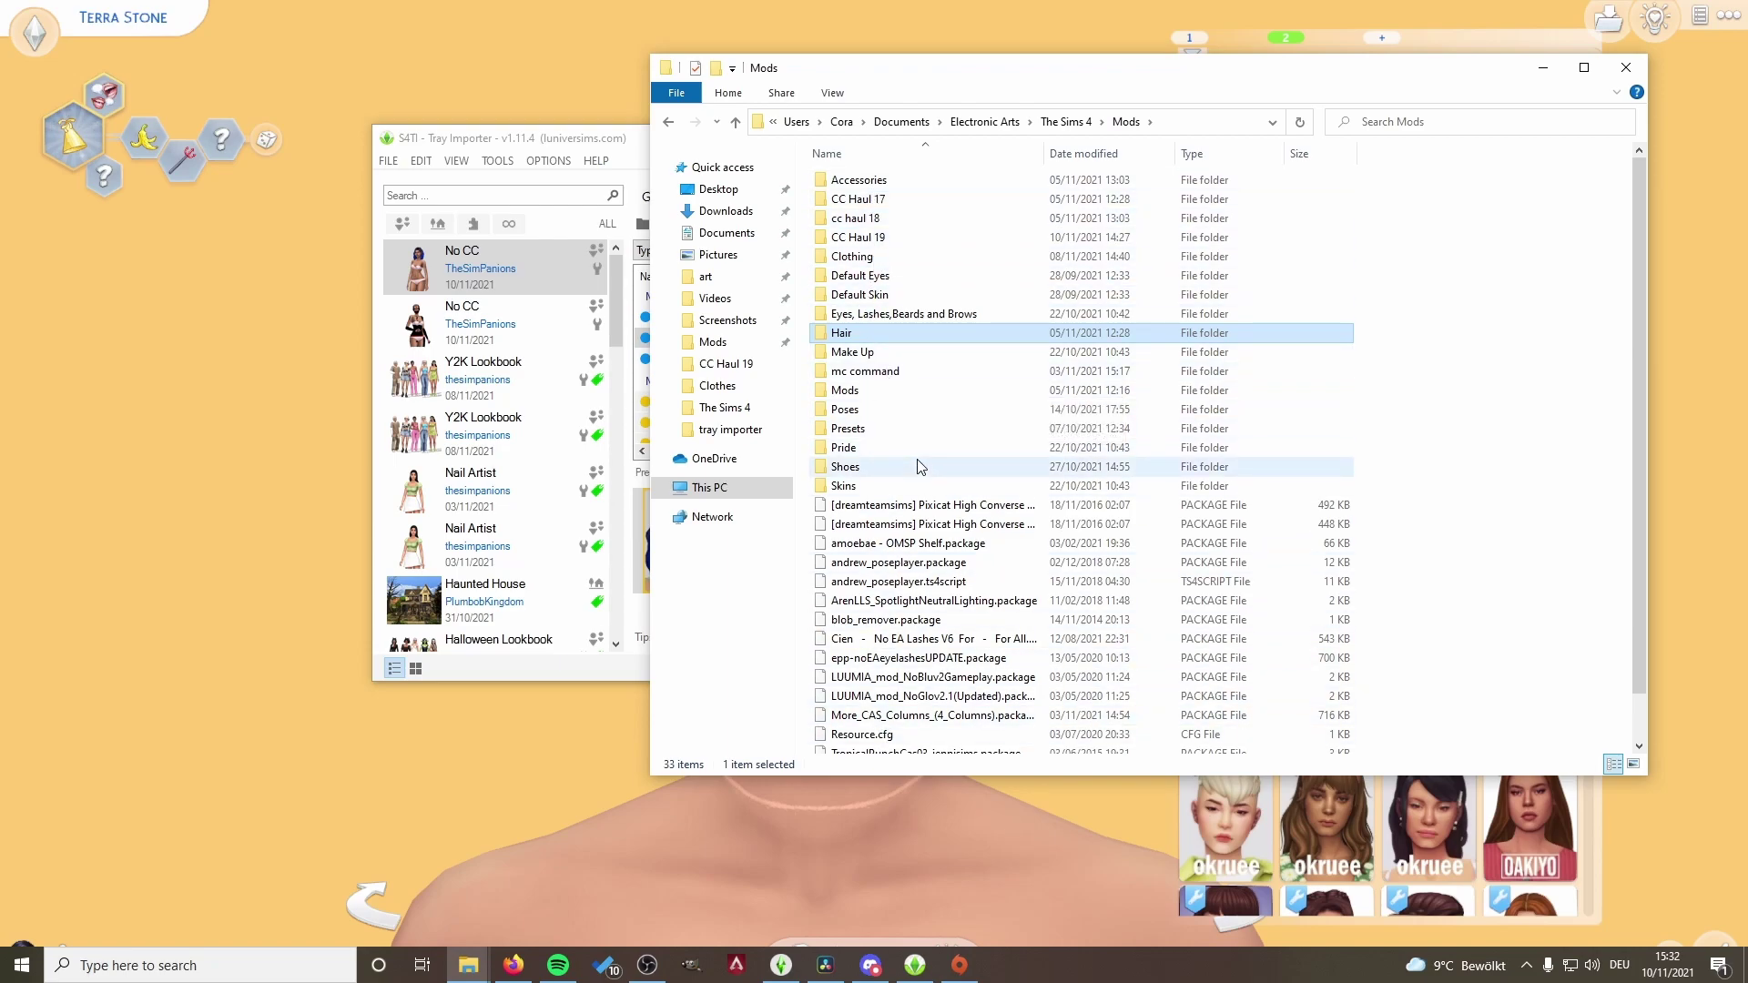
pyautogui.doubleClick(919, 431)
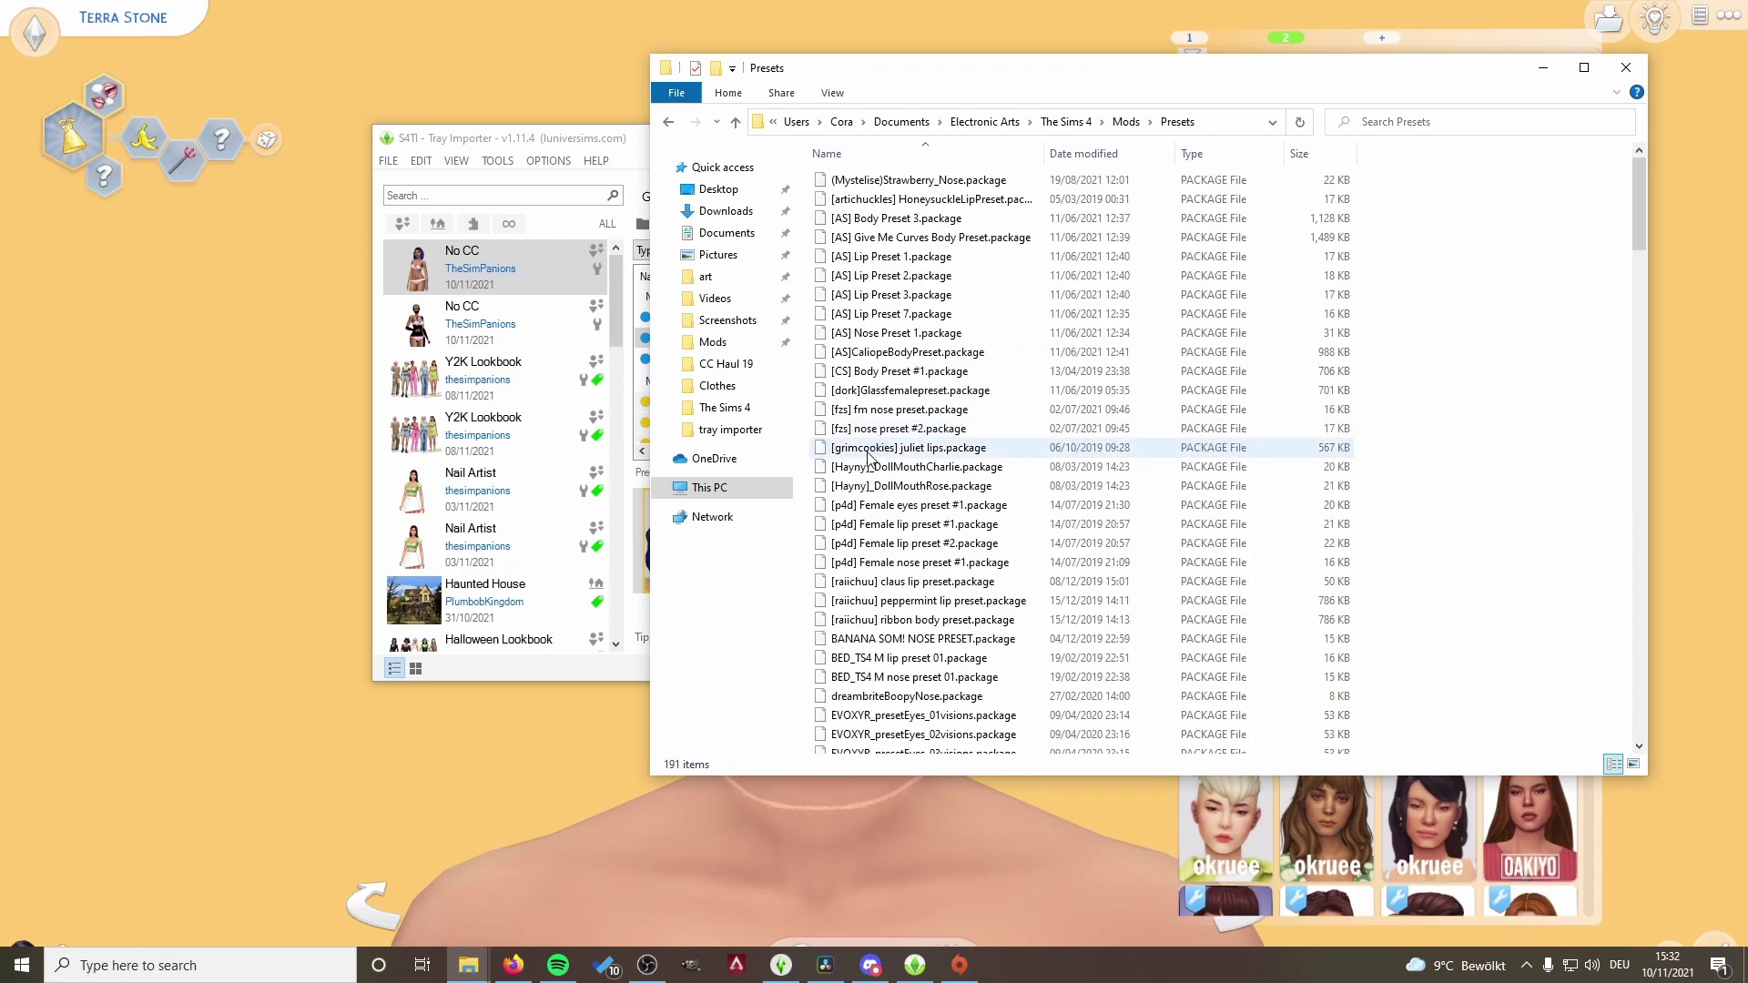
pyautogui.hotkey('alt', 'Left')
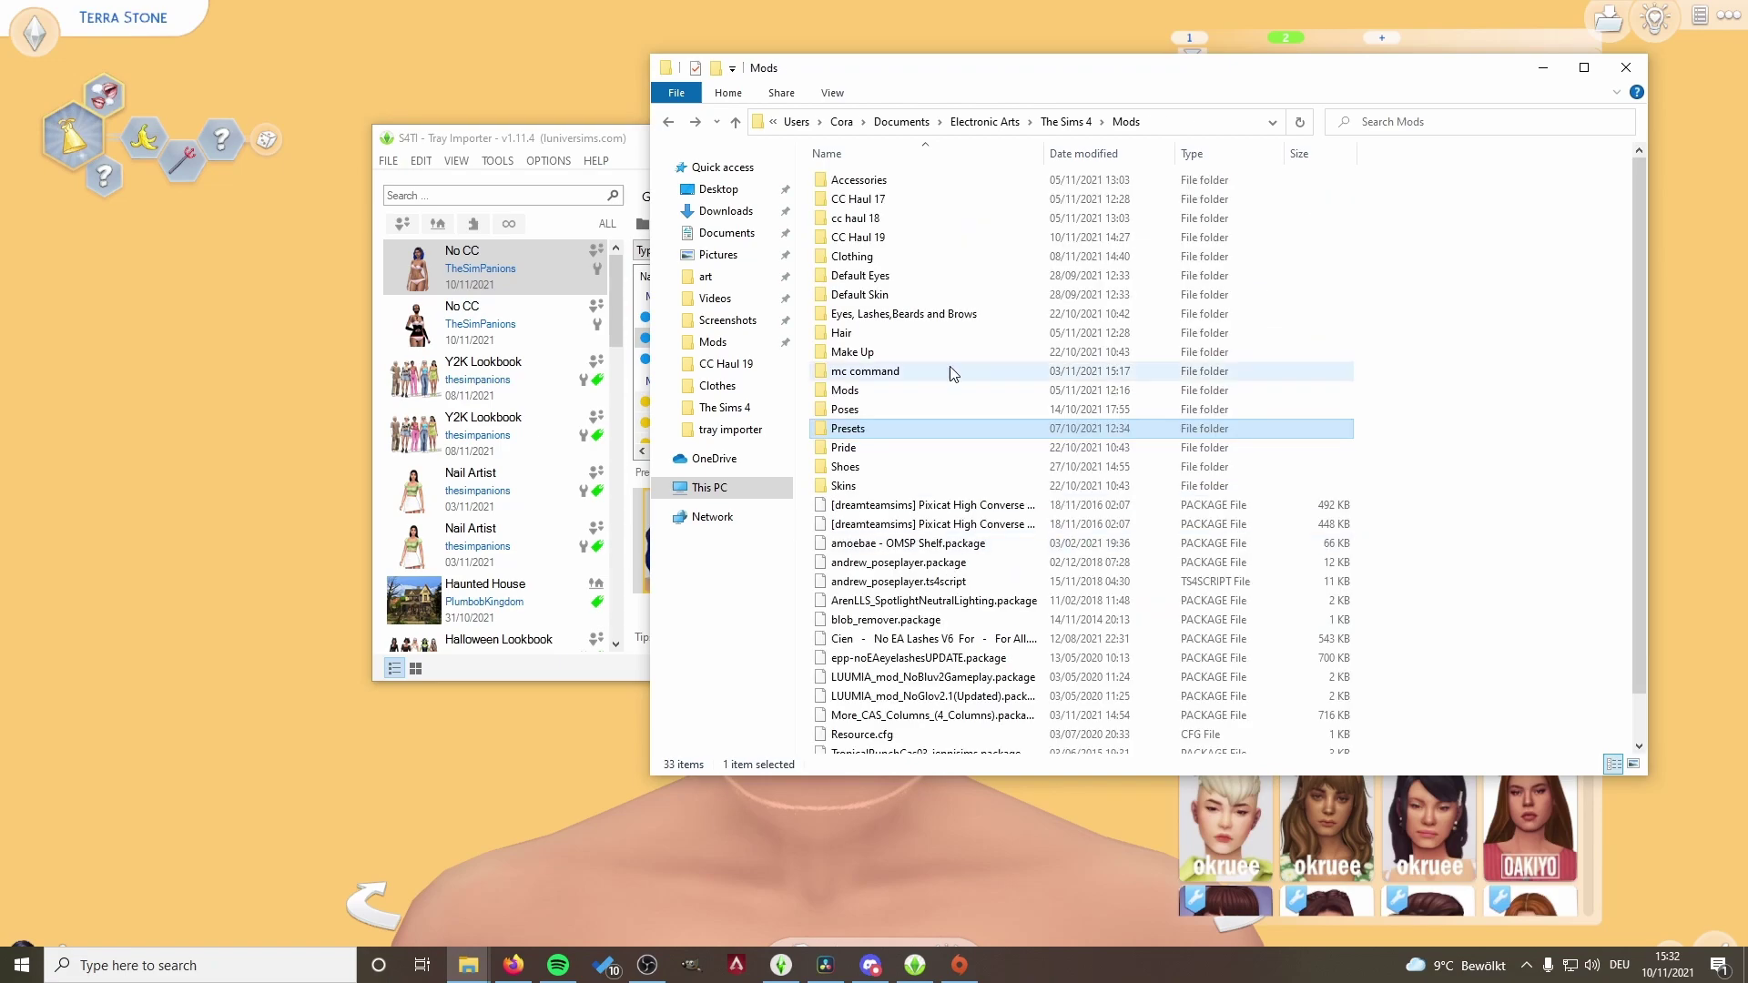
pyautogui.click(1476, 460)
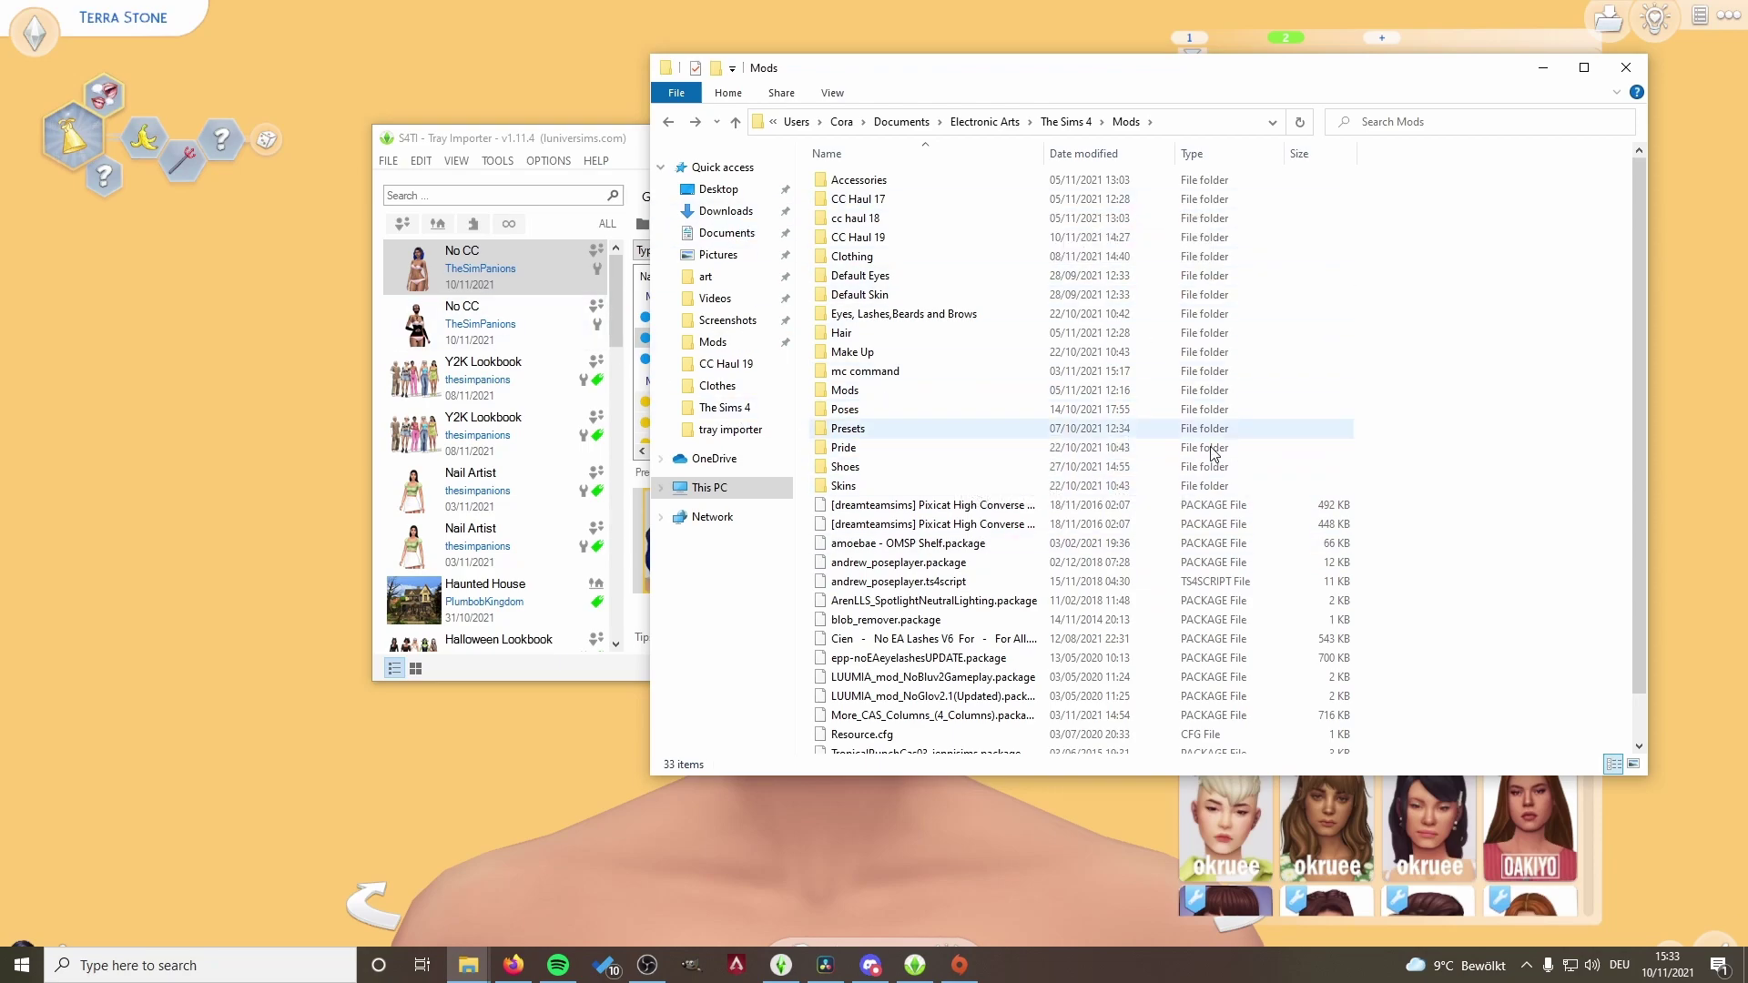
pyautogui.doubleClick(890, 339)
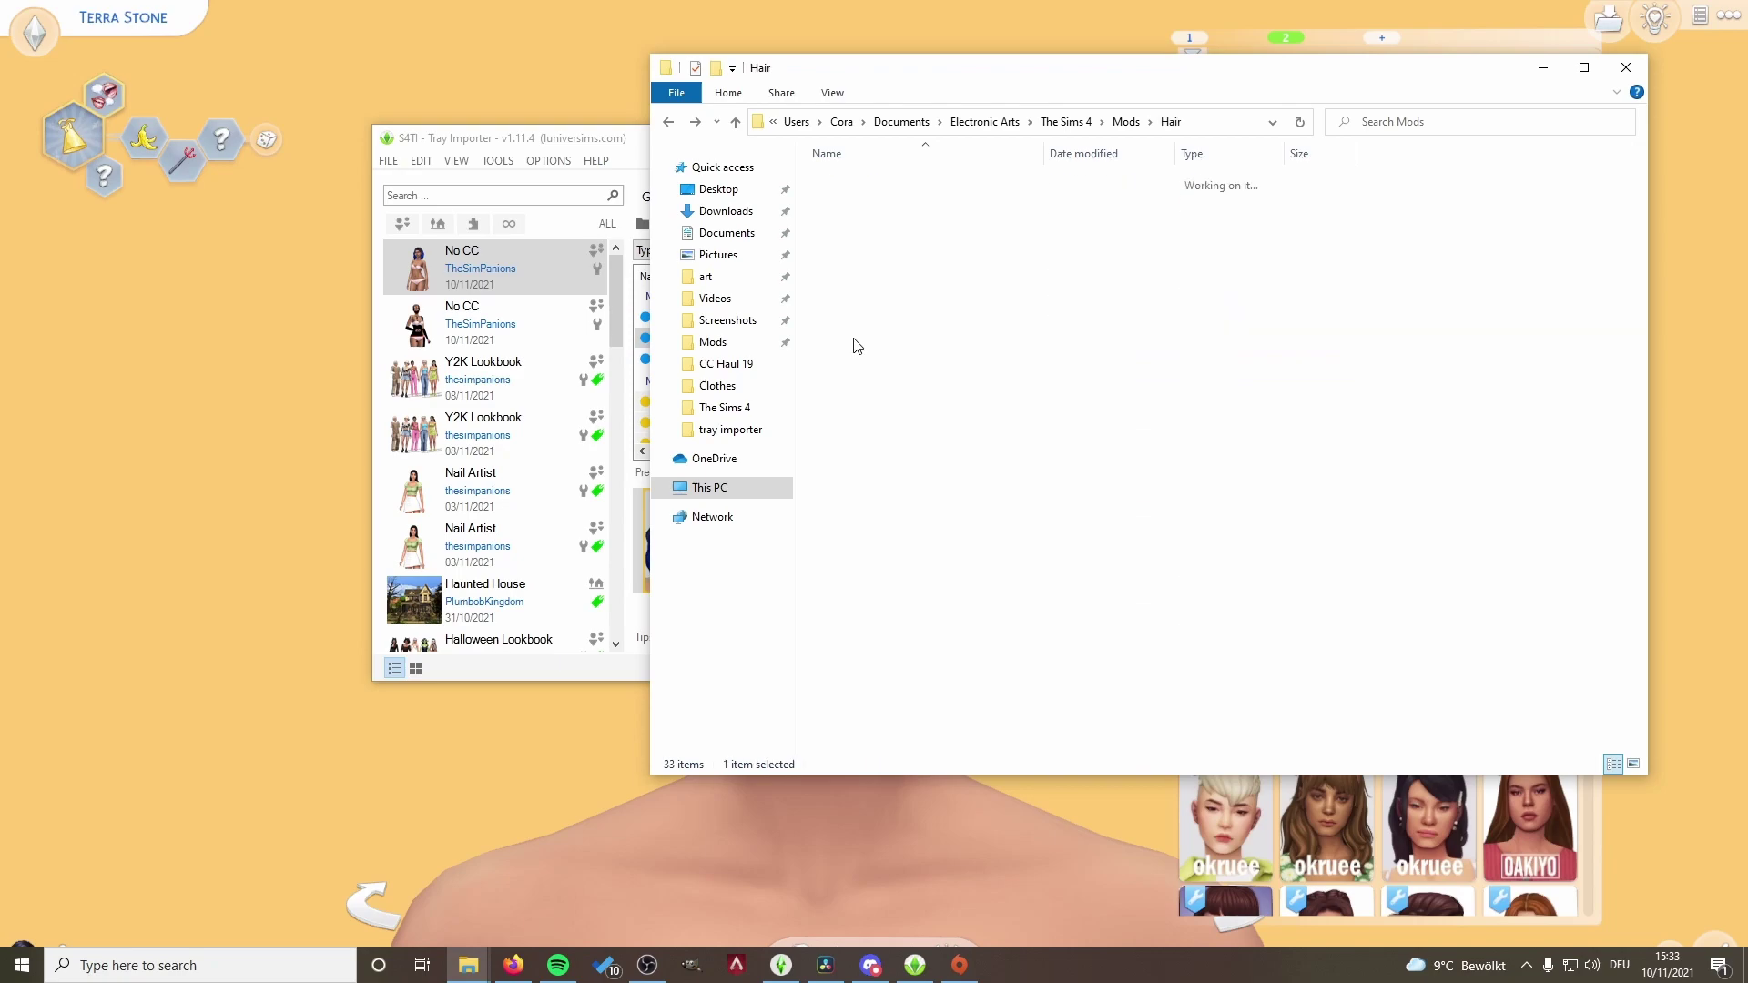
pyautogui.hotkey('alt', 'Left')
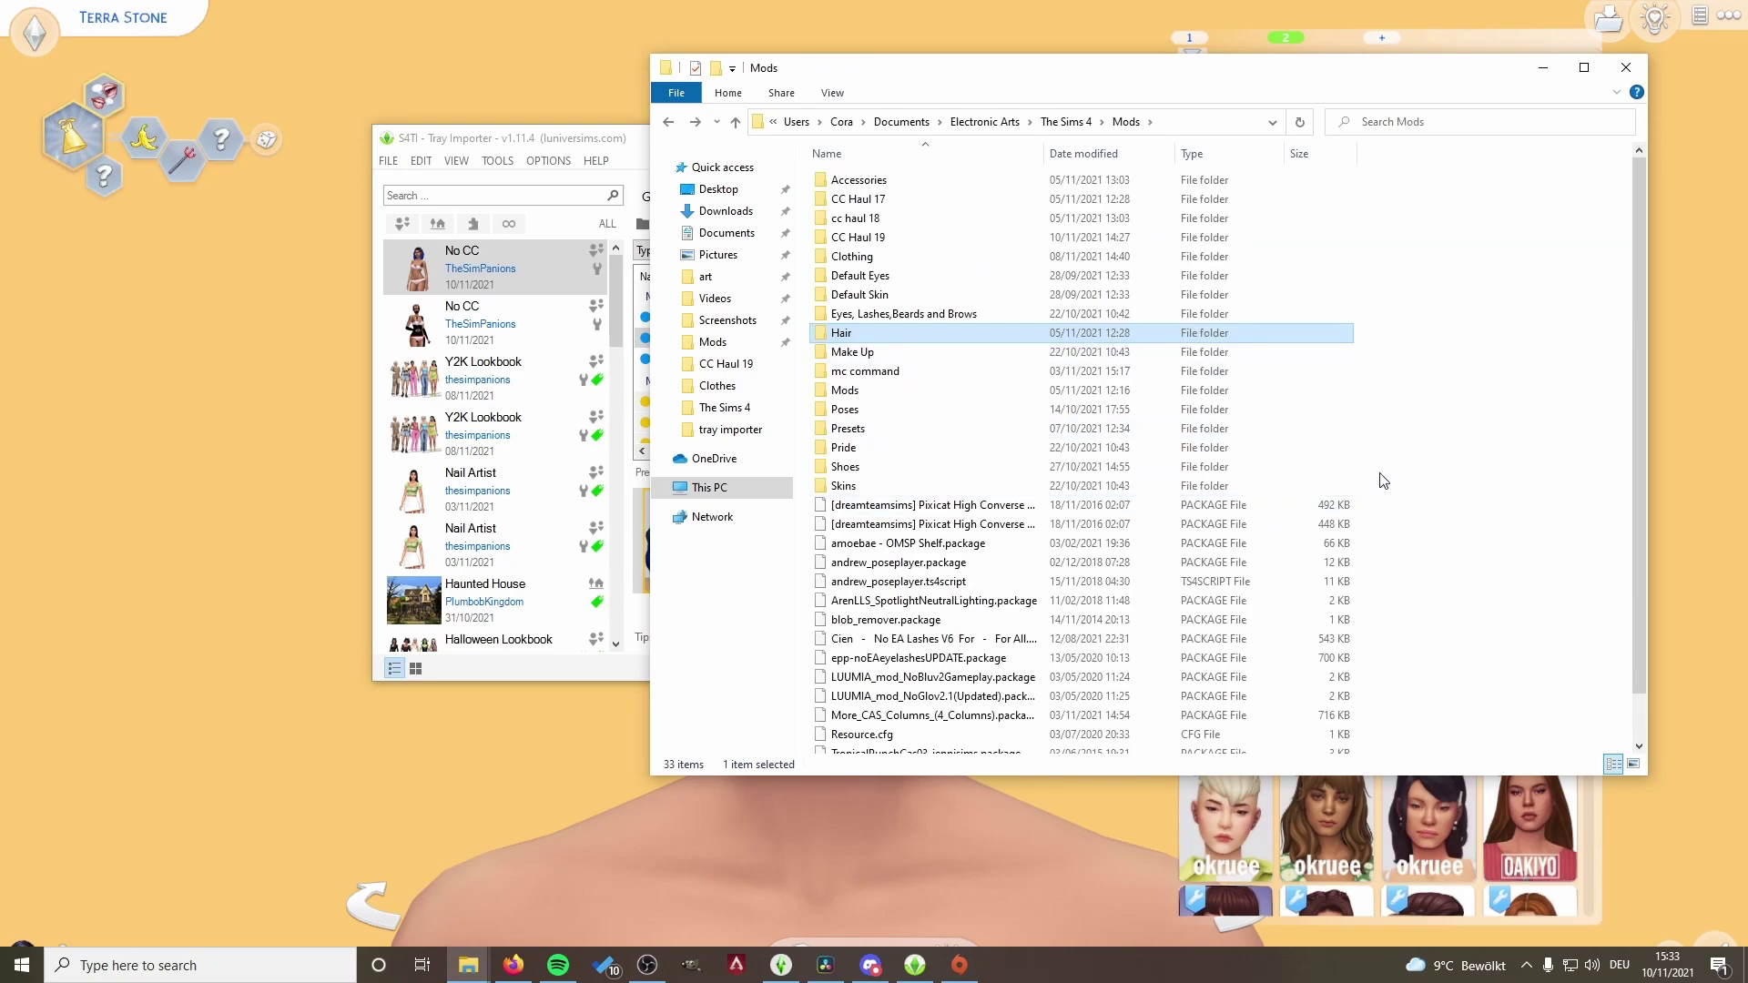
pyautogui.click(1542, 68)
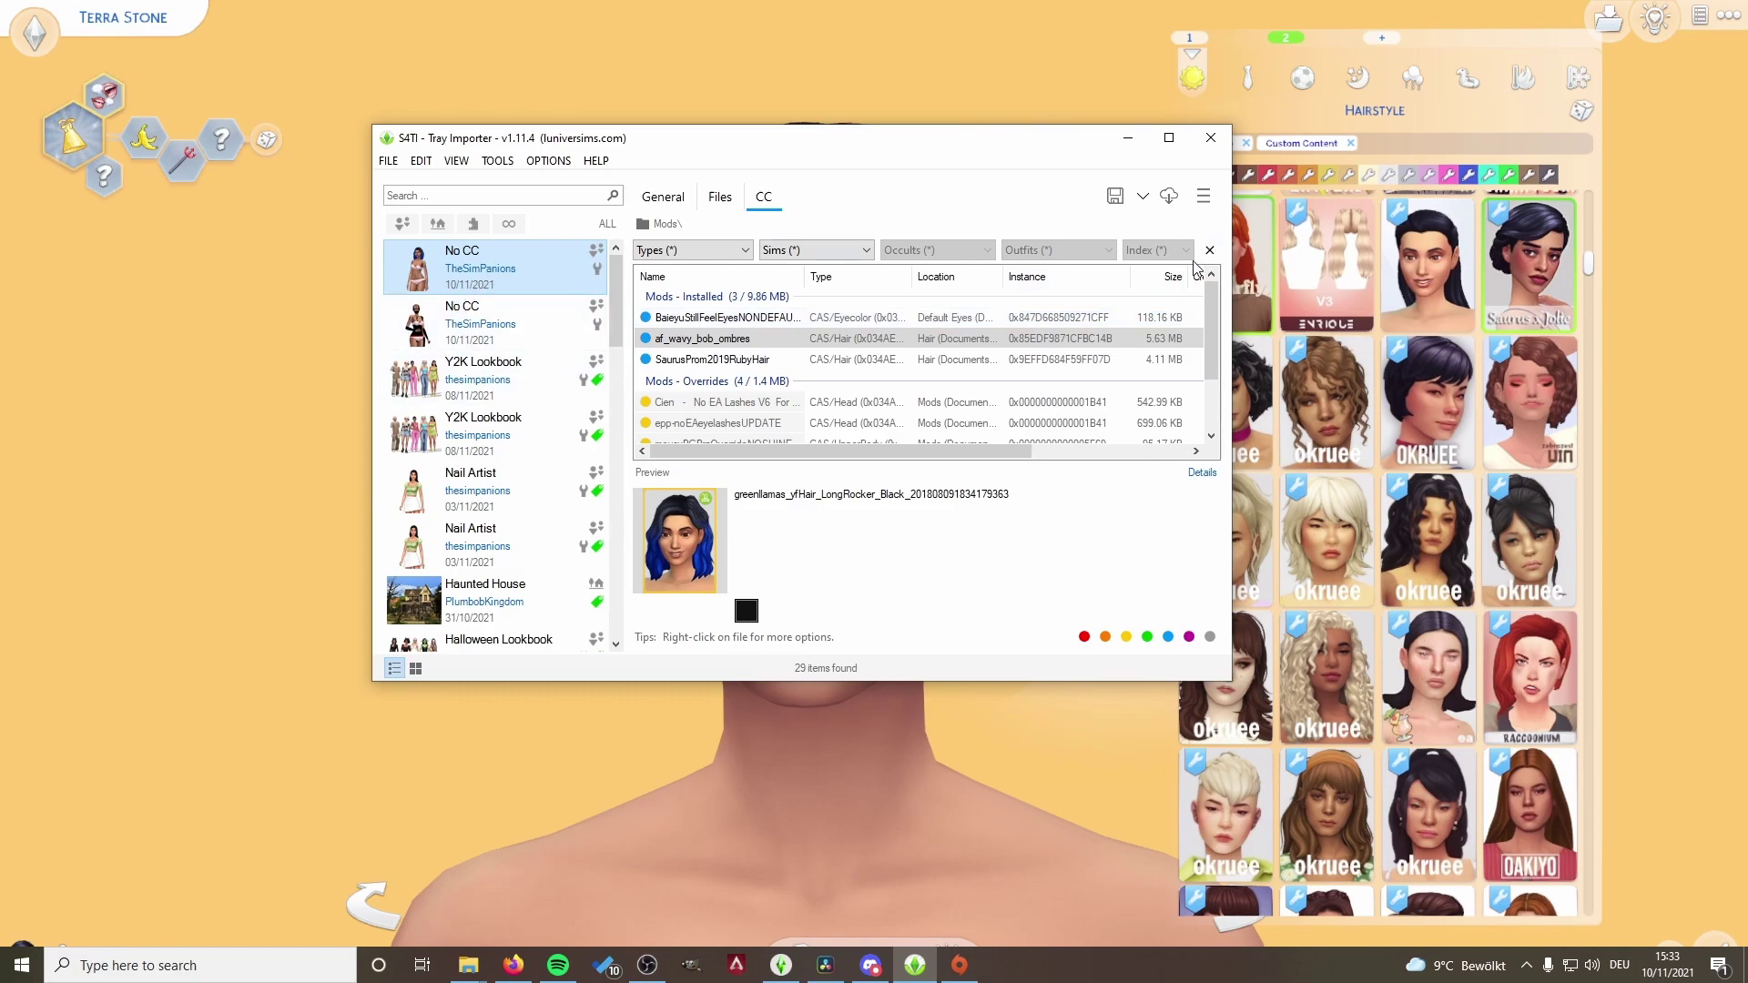
pyautogui.click(1143, 198)
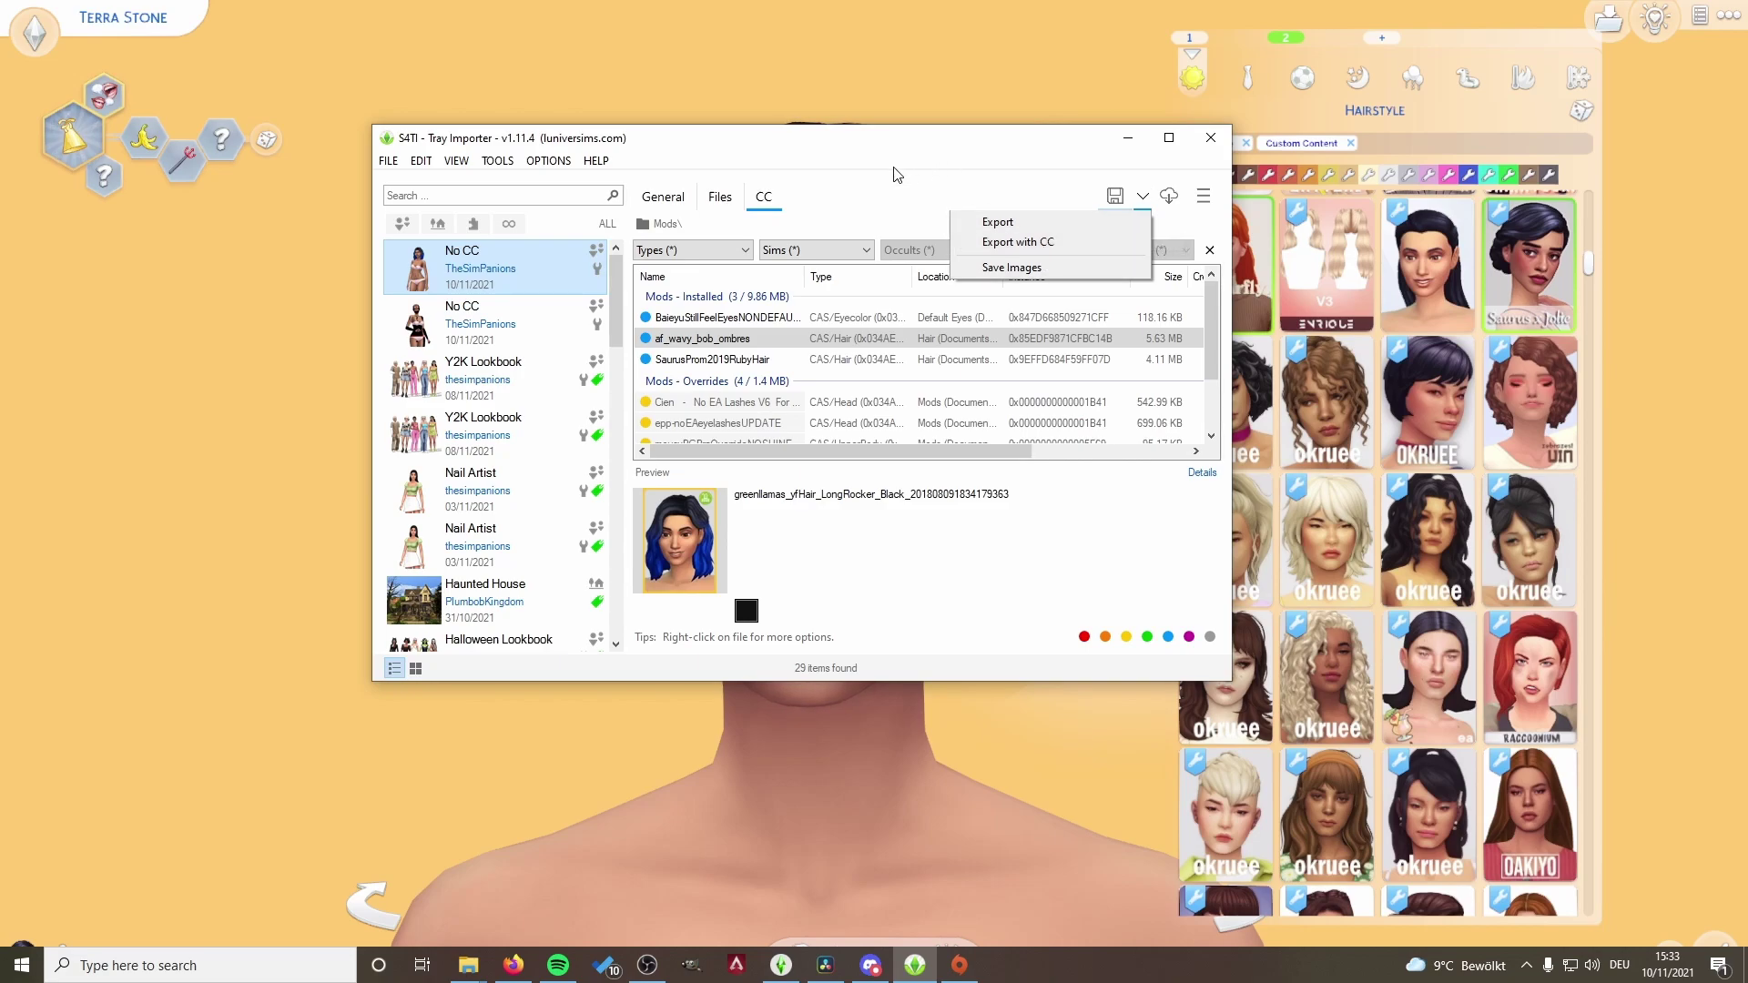
pyautogui.click(909, 200)
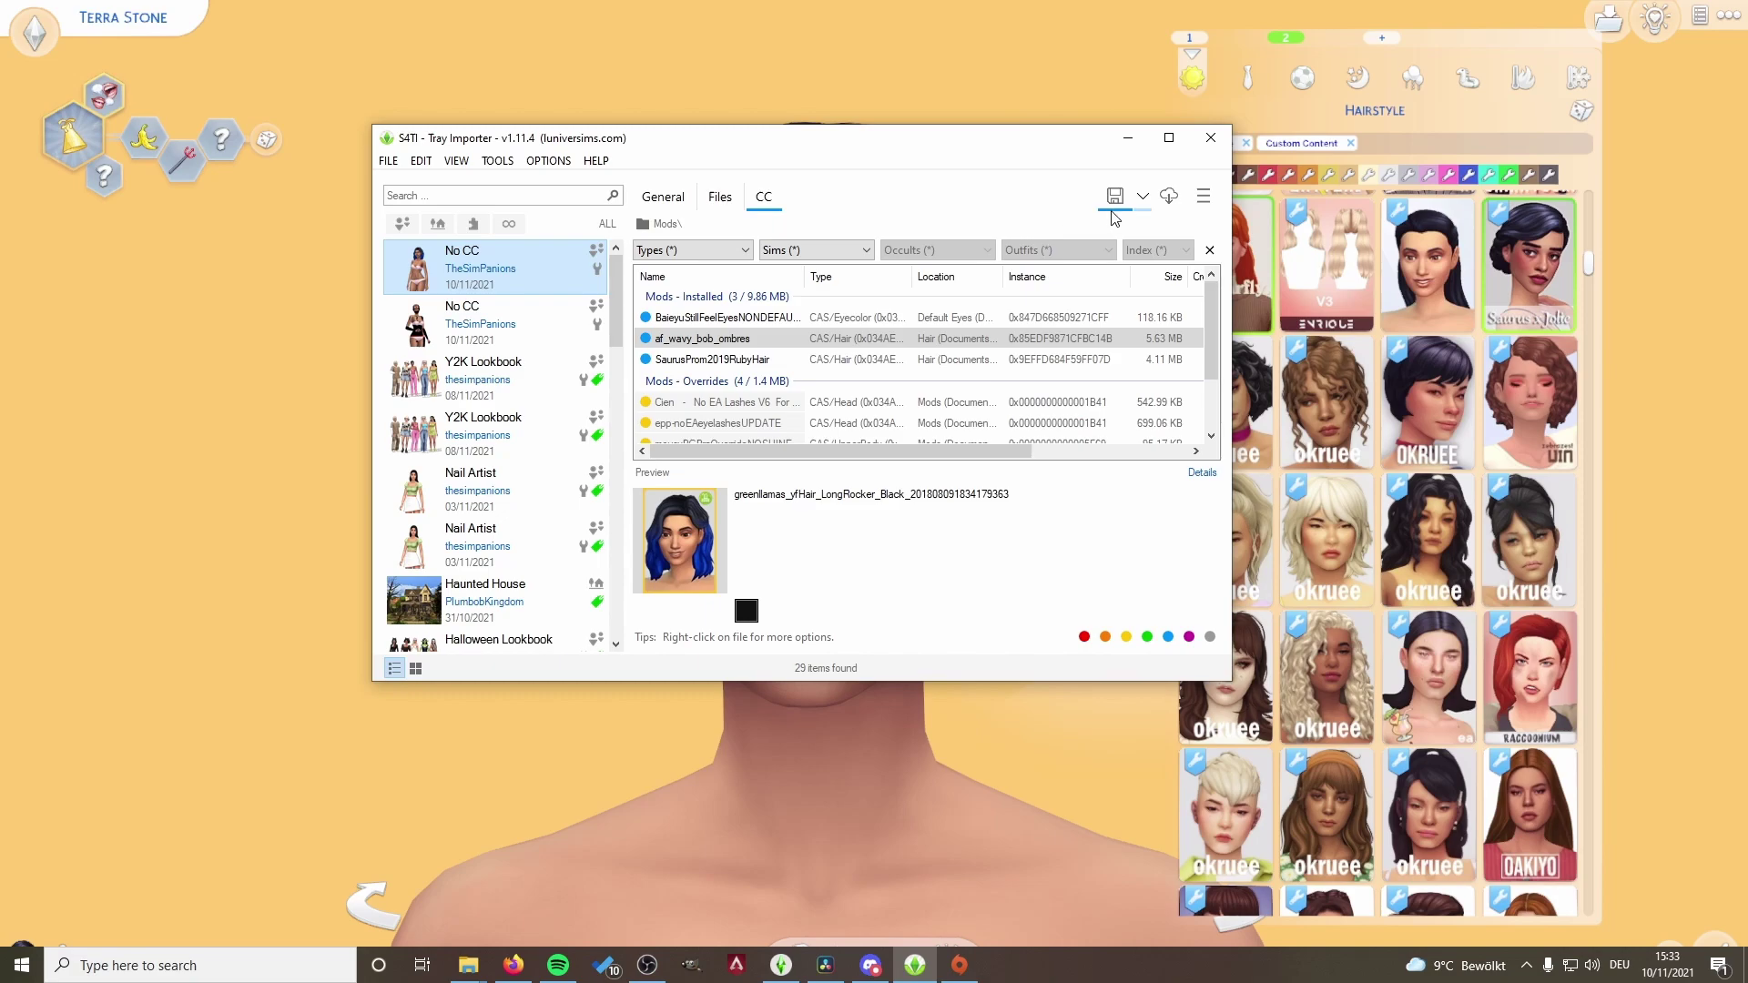
pyautogui.click(1139, 198)
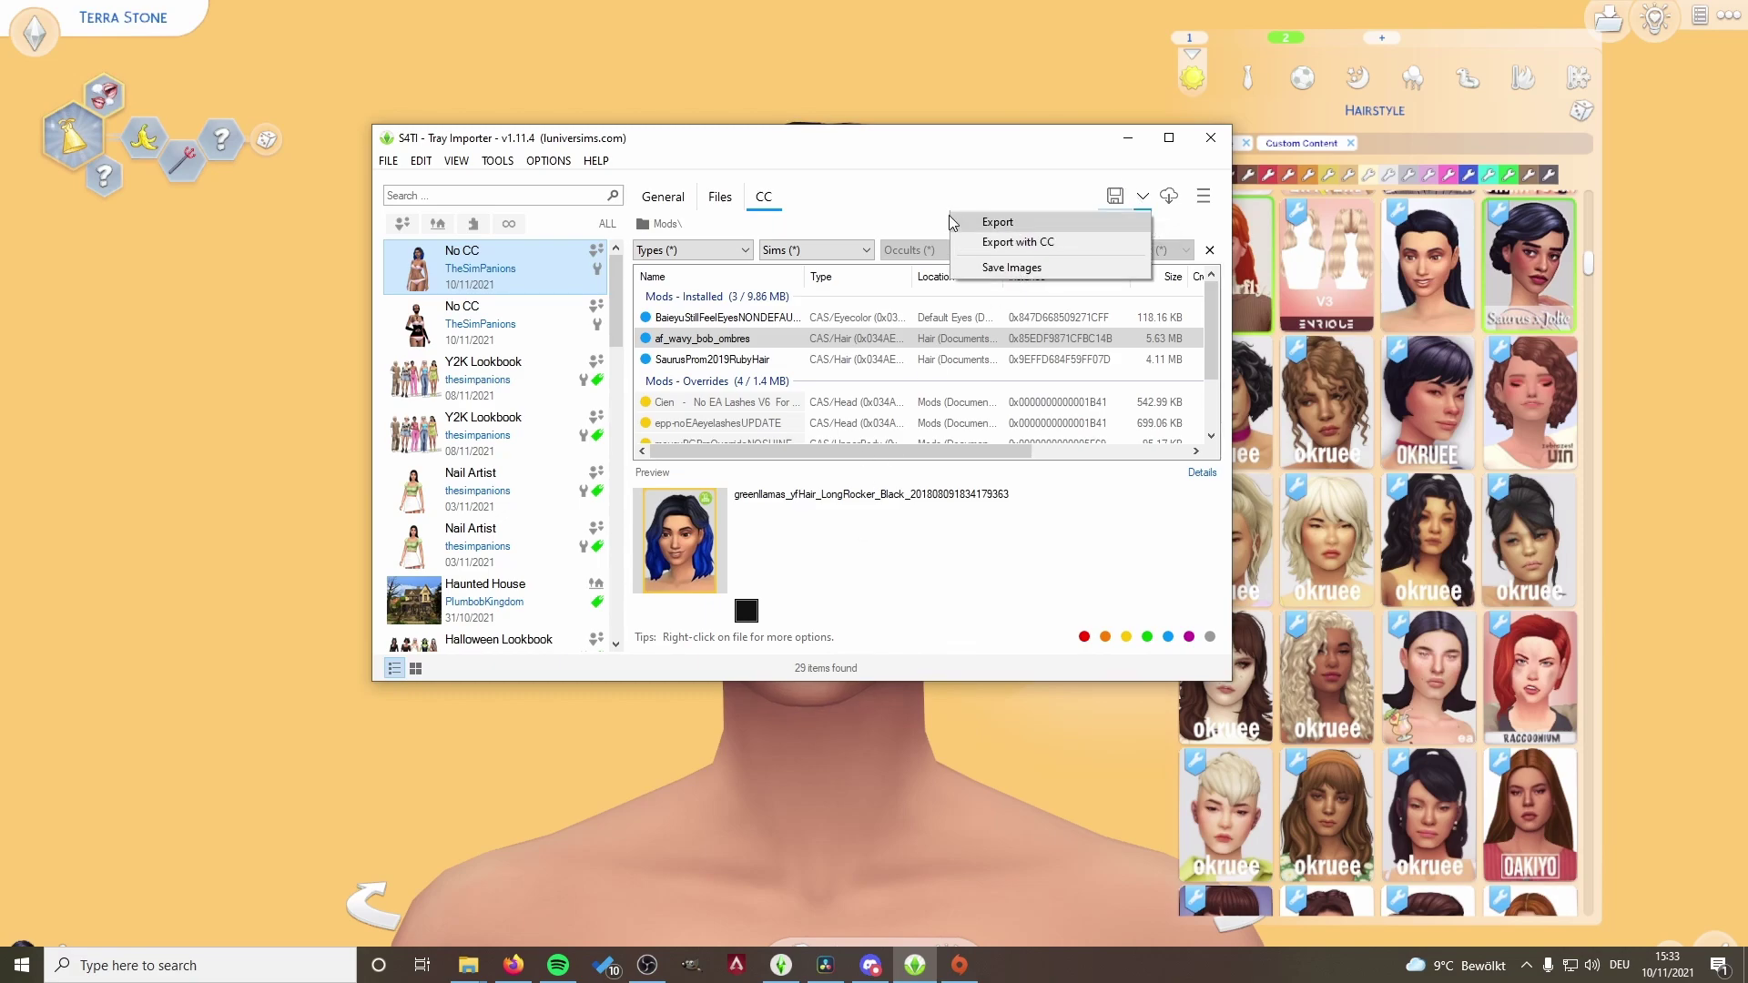
pyautogui.click(693, 300)
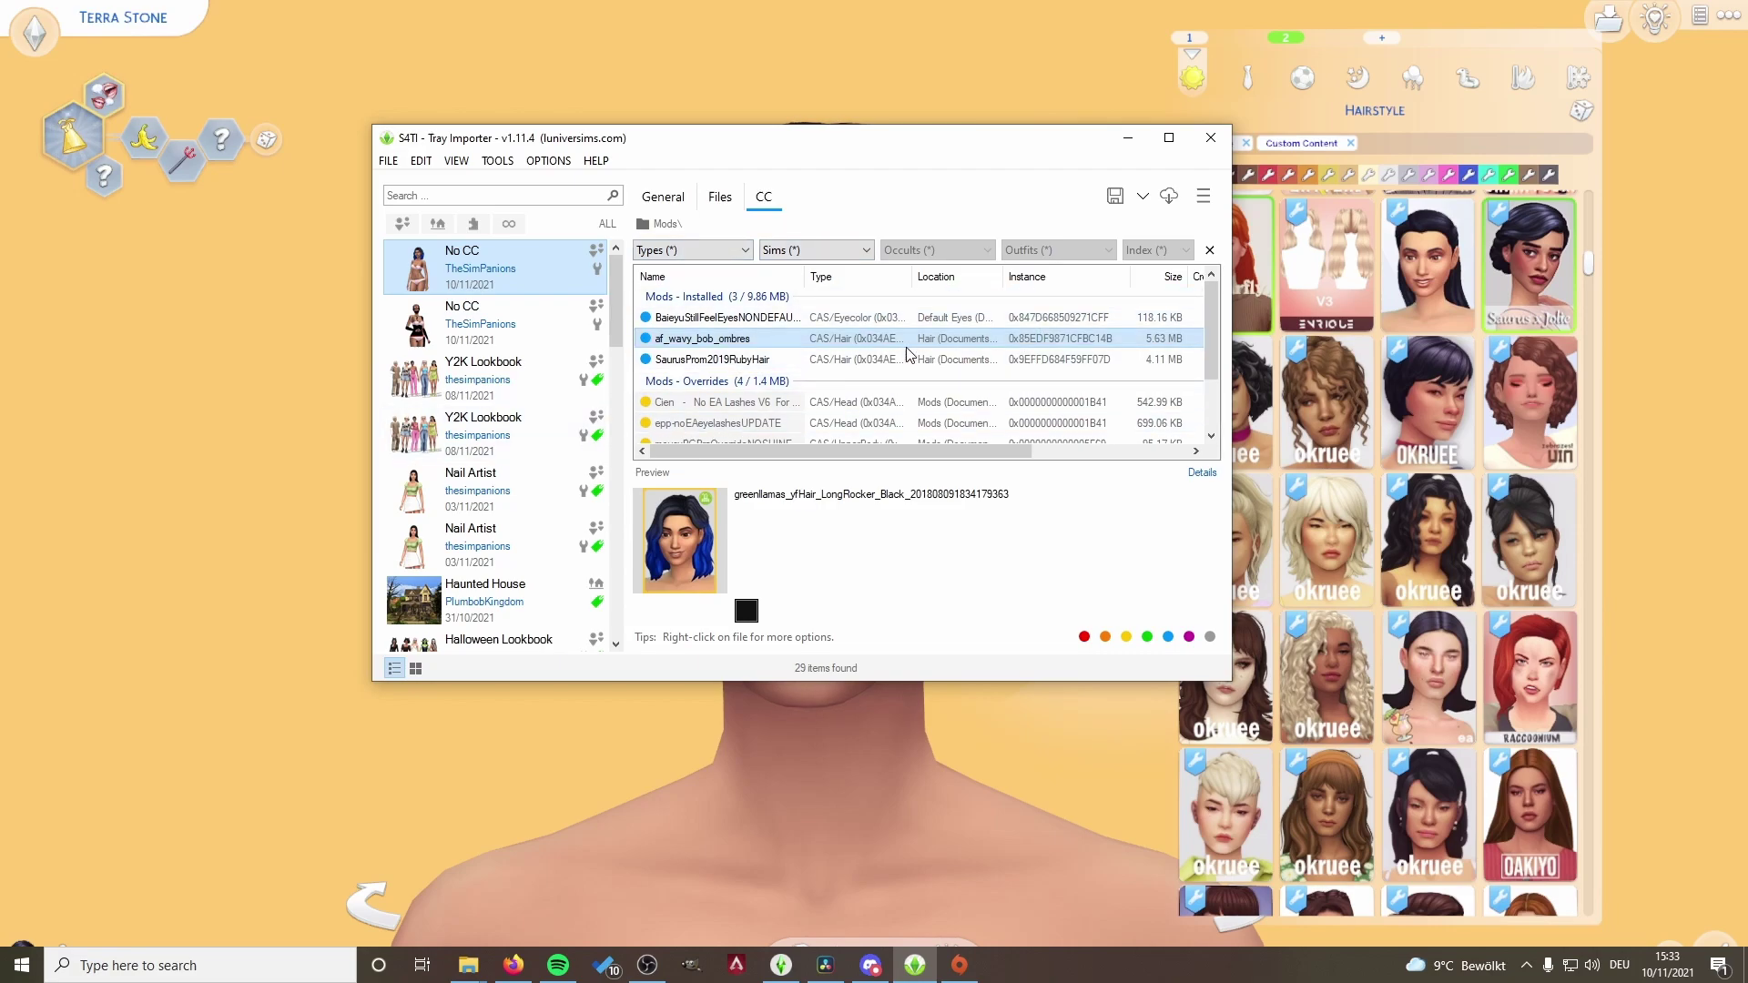
pyautogui.click(491, 387)
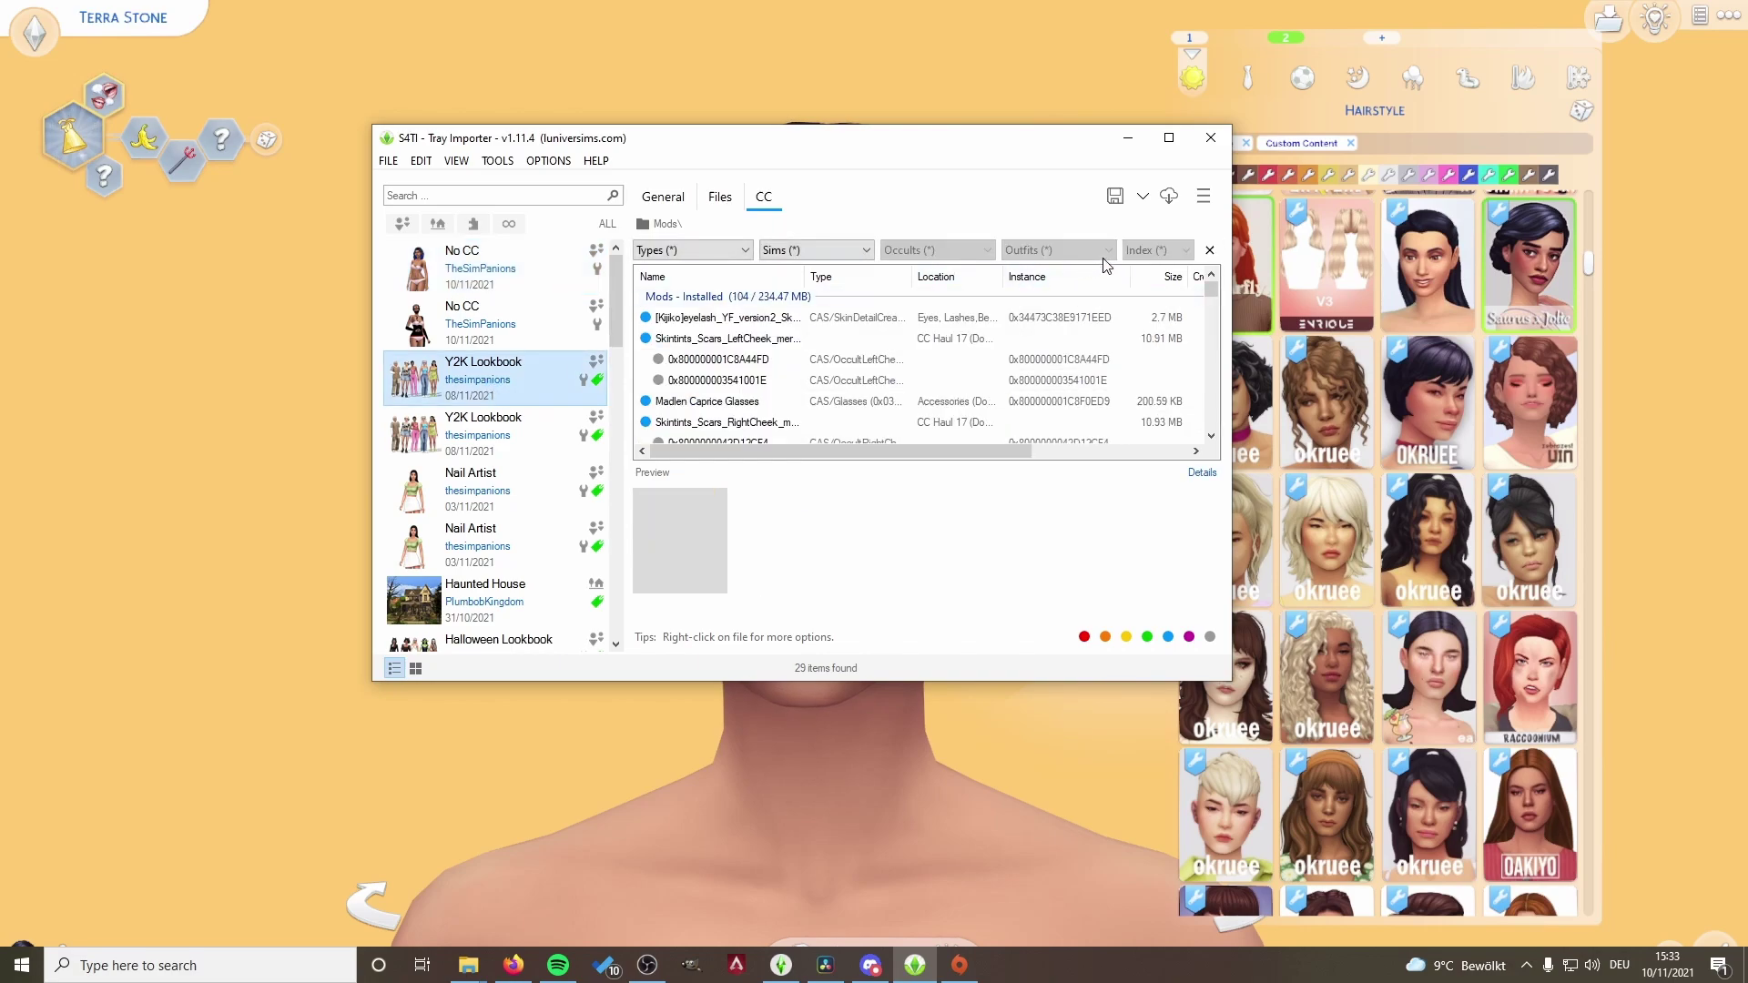
pyautogui.scroll(-8, 838, 351)
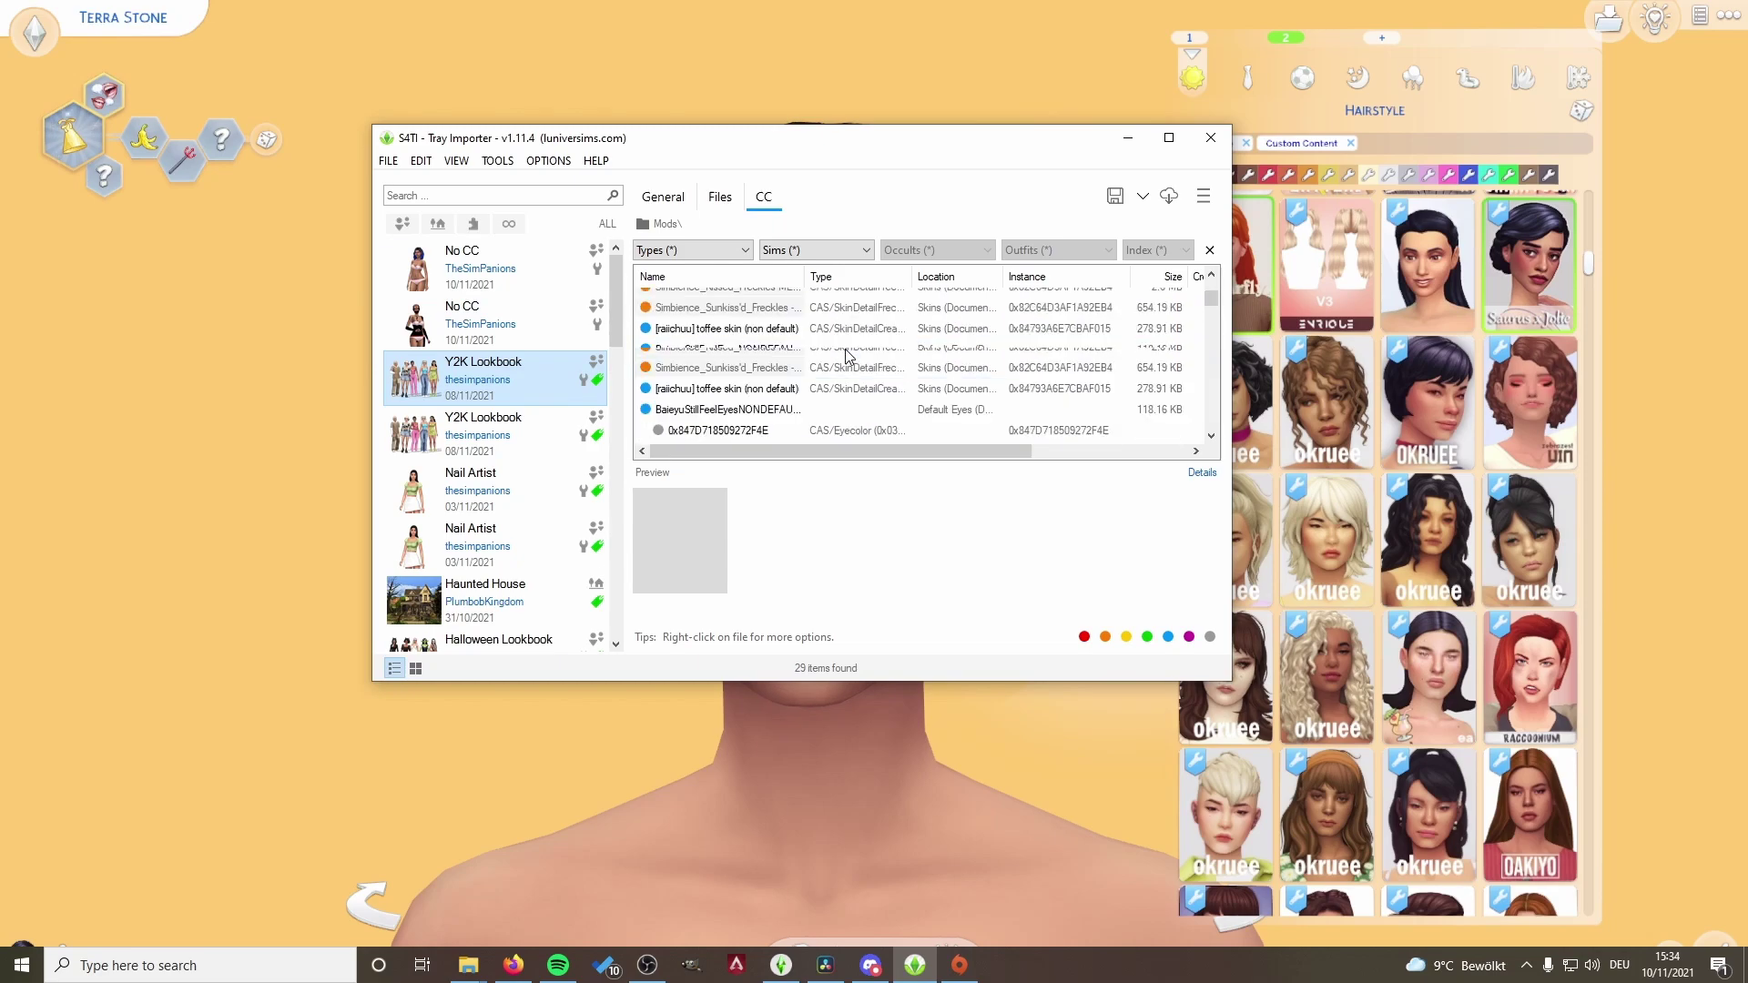
pyautogui.scroll(8, 846, 355)
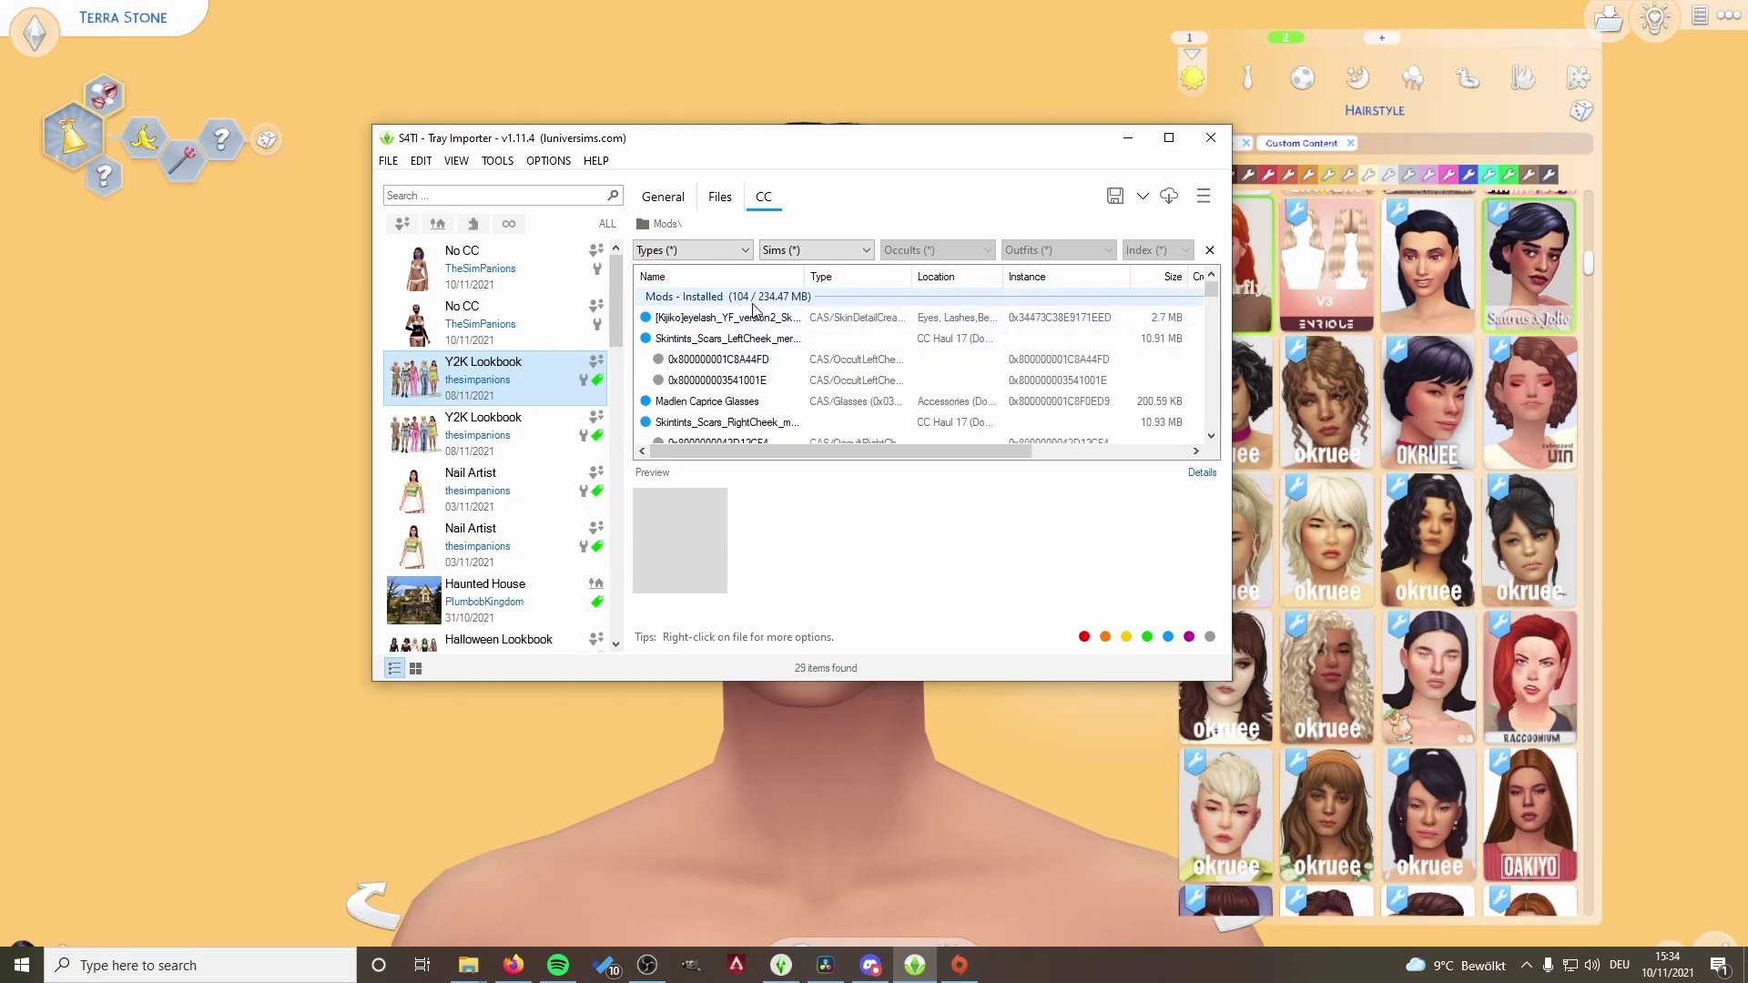
pyautogui.click(742, 338)
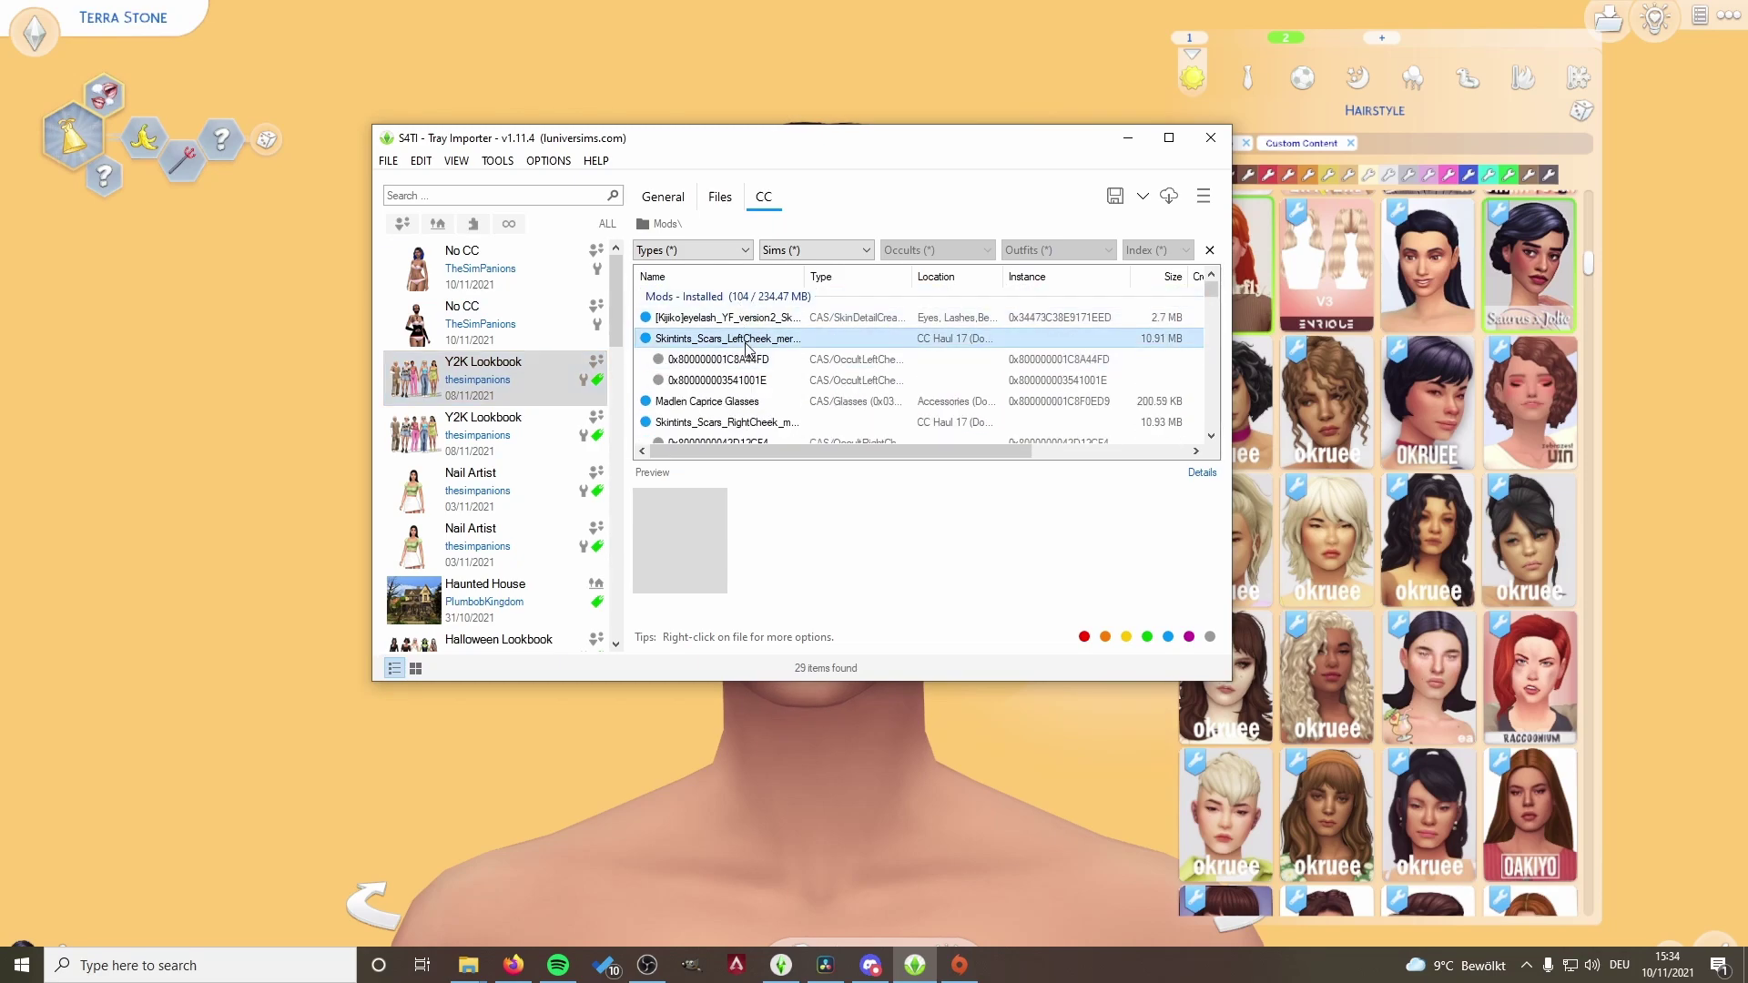
pyautogui.rightClick(708, 401)
pyautogui.click(704, 405)
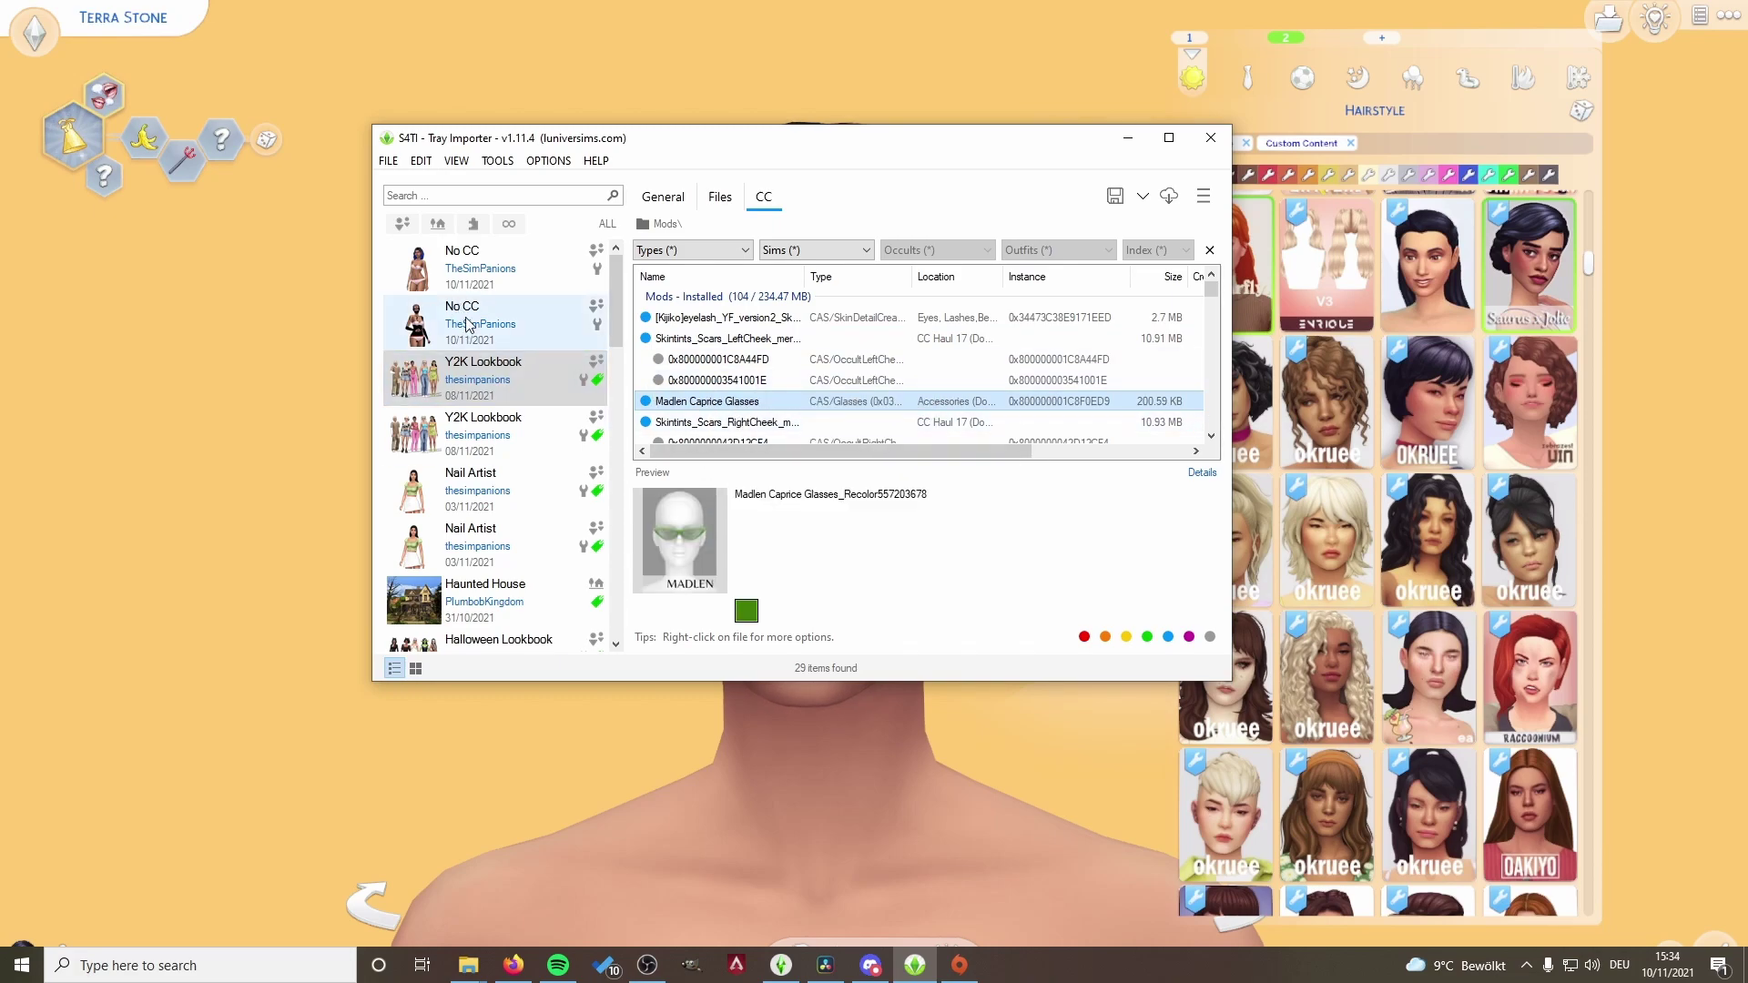
pyautogui.click(505, 290)
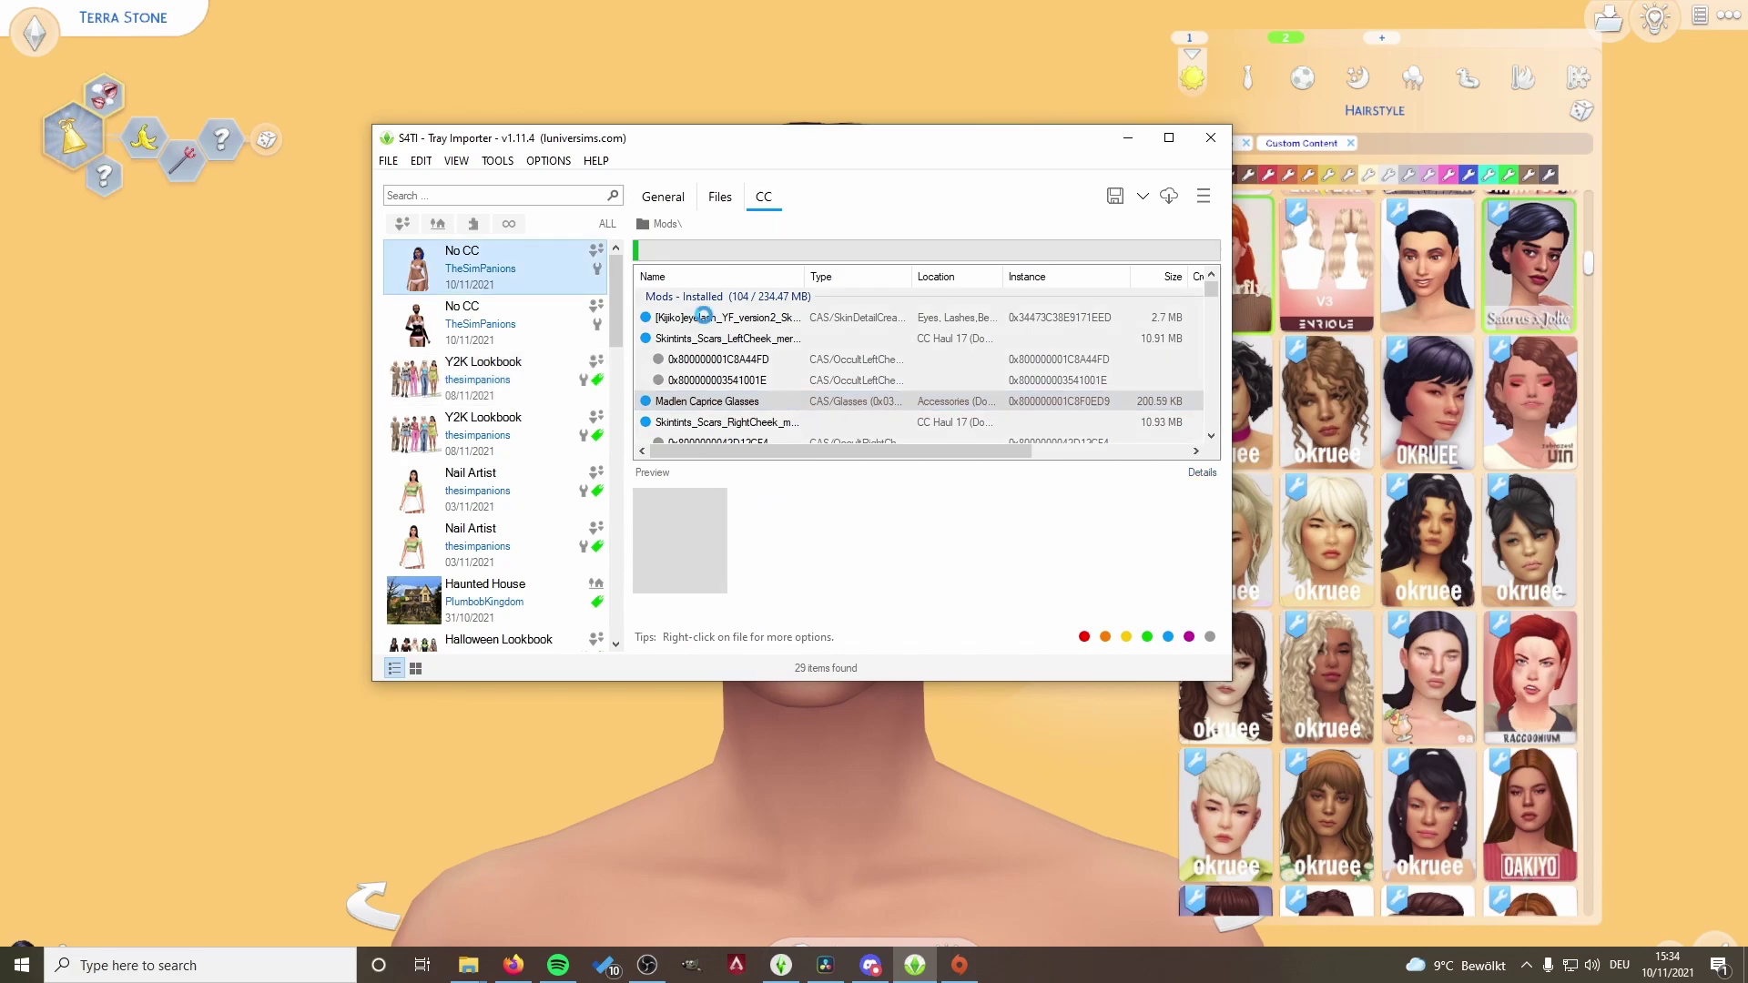